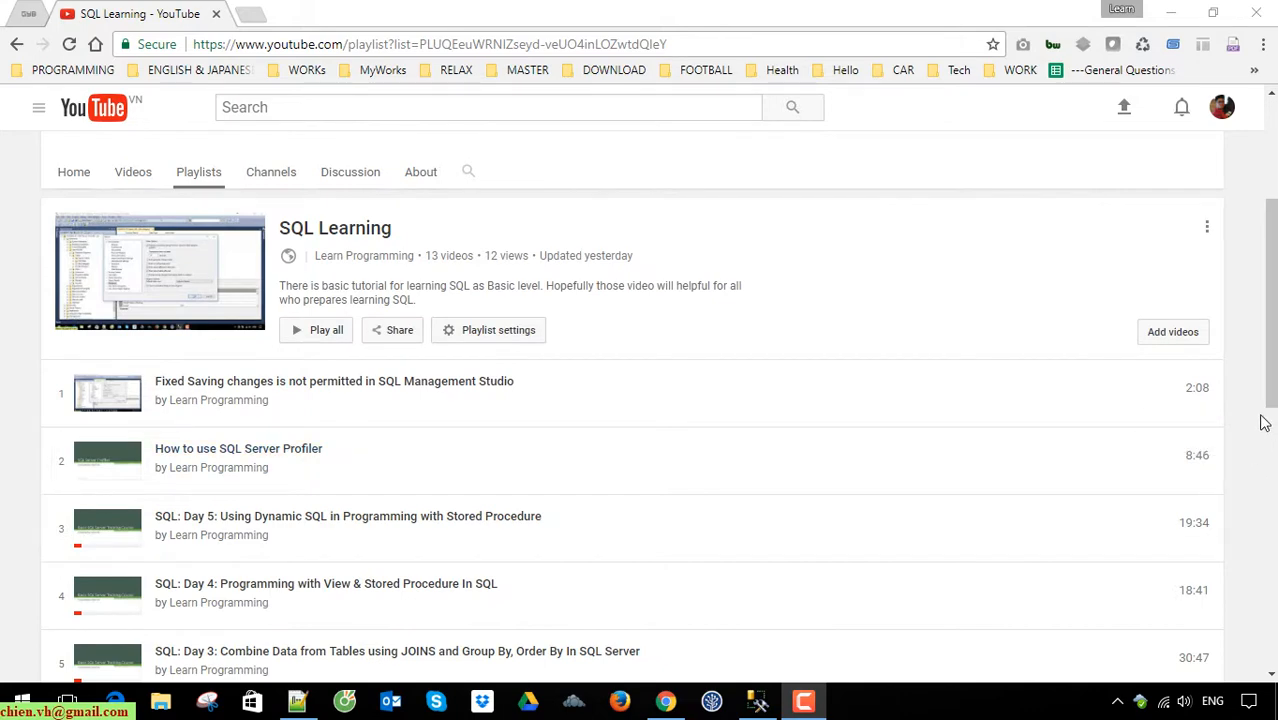
# Look through the videos listed in the SQL Learning playlist.
pyautogui.scroll(3, 1263, 420)
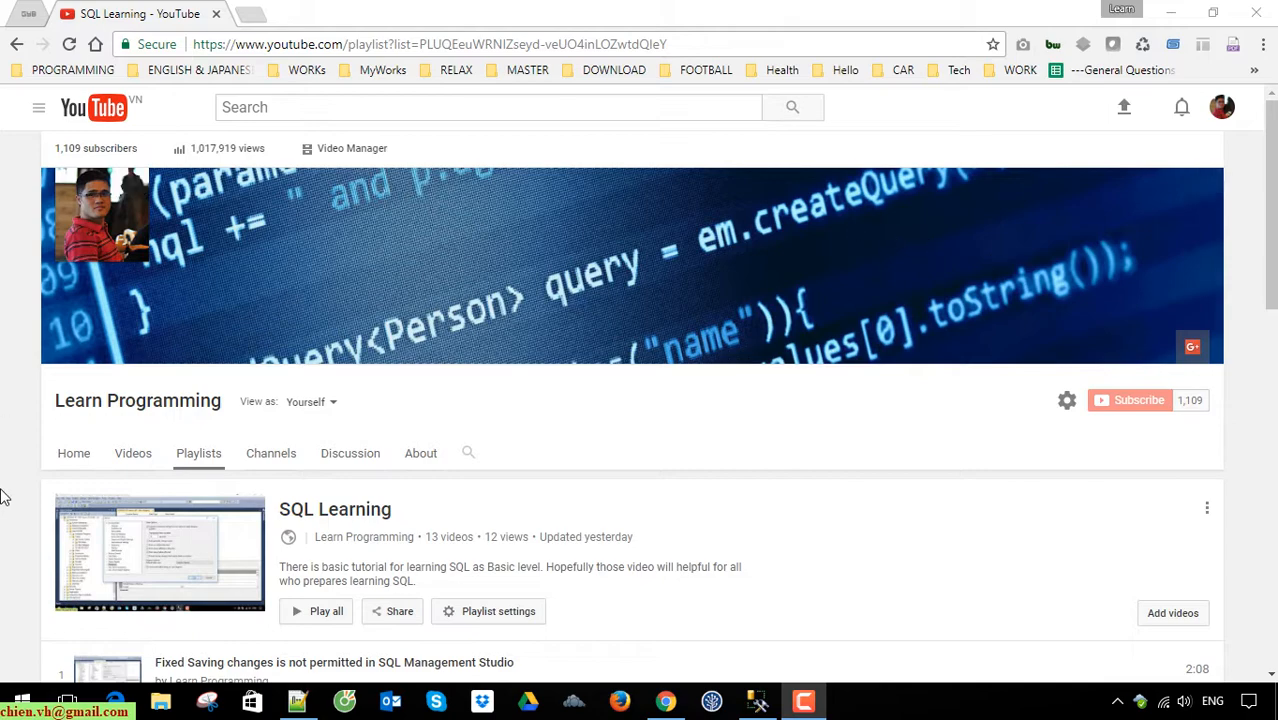
pyautogui.scroll(-6, 3, 497)
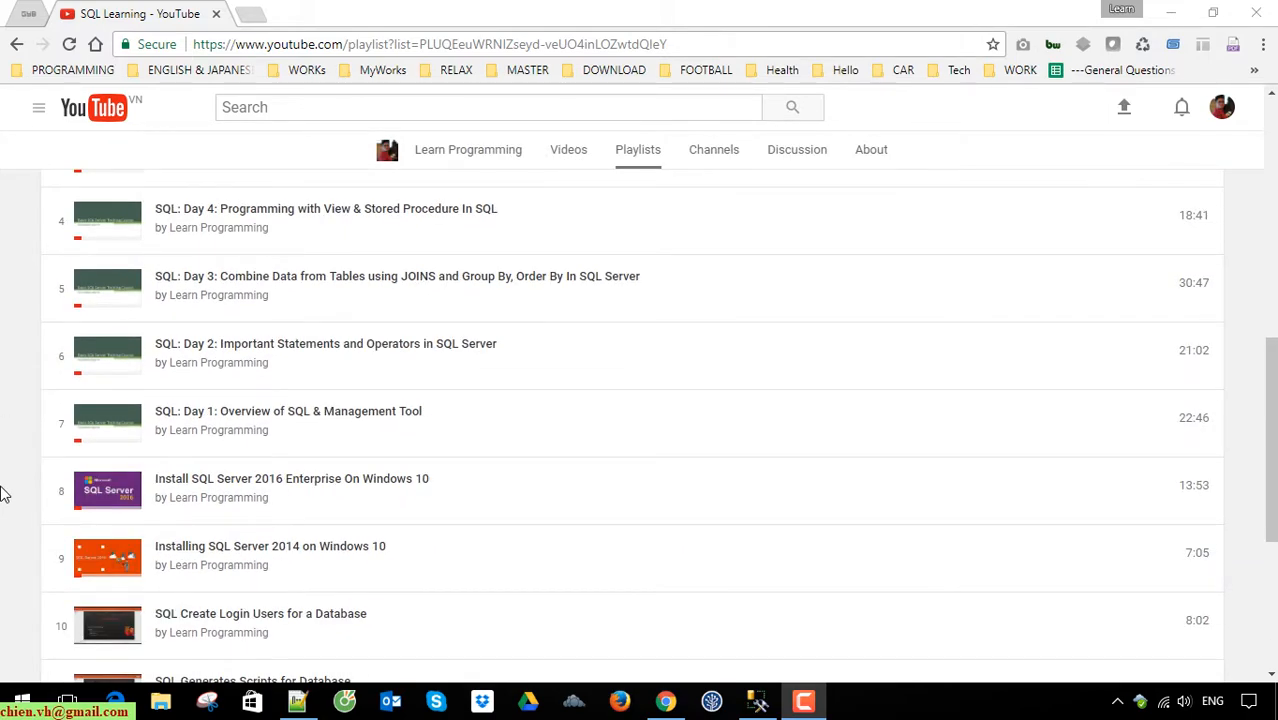
pyautogui.scroll(-2, 3, 495)
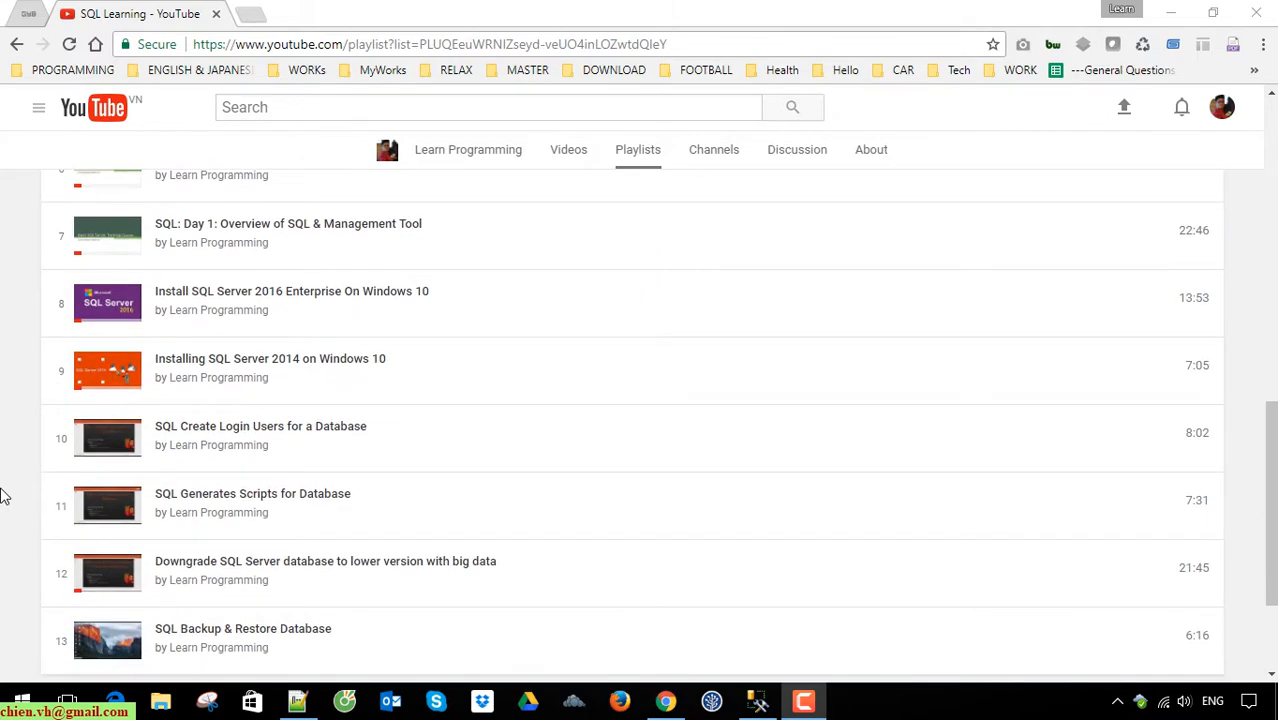
pyautogui.scroll(-3, 3, 495)
# Switch to SQL Server Management Studio and open the Files page of the LearnSQLDB database's properties.
pyautogui.click(1172, 12)
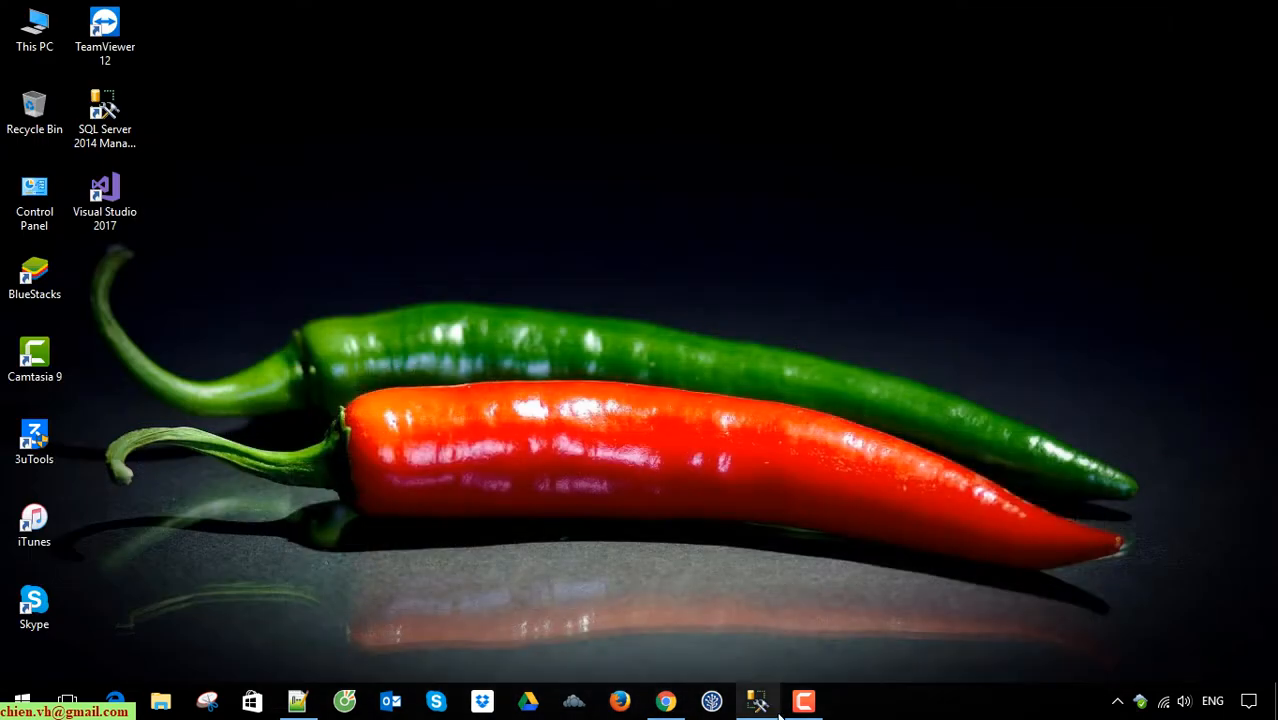
pyautogui.click(757, 700)
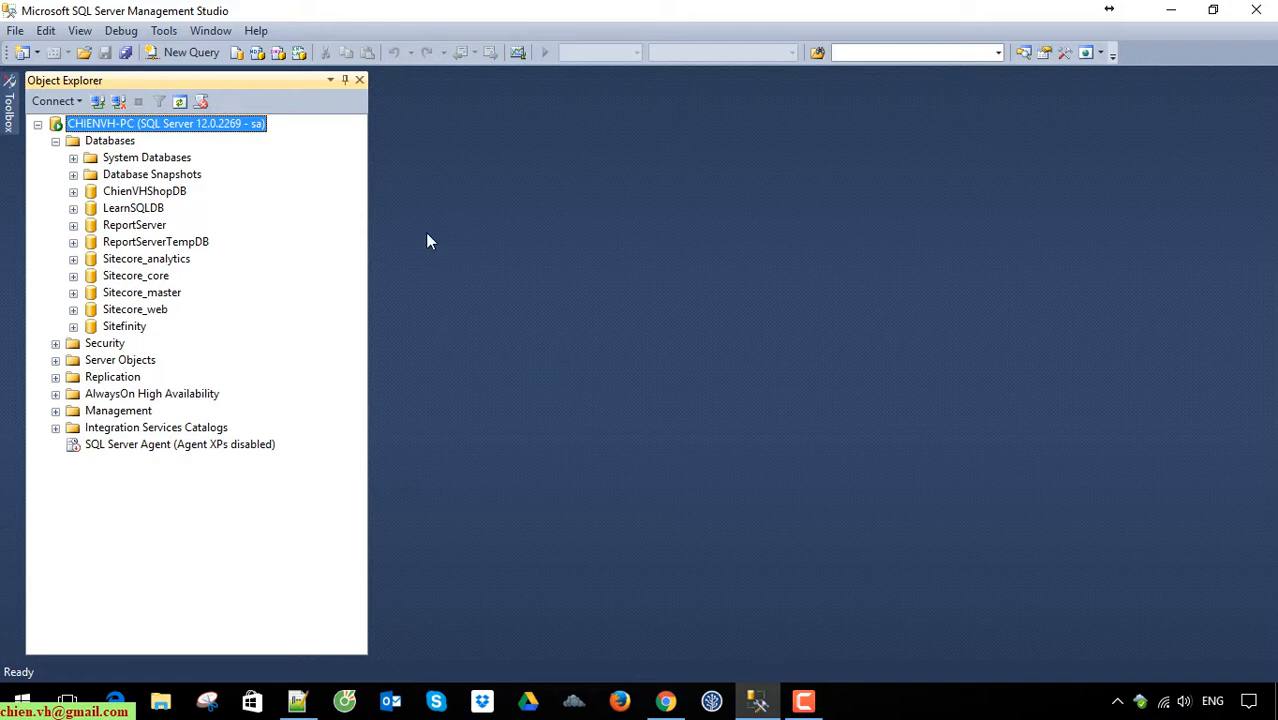
pyautogui.click(150, 210)
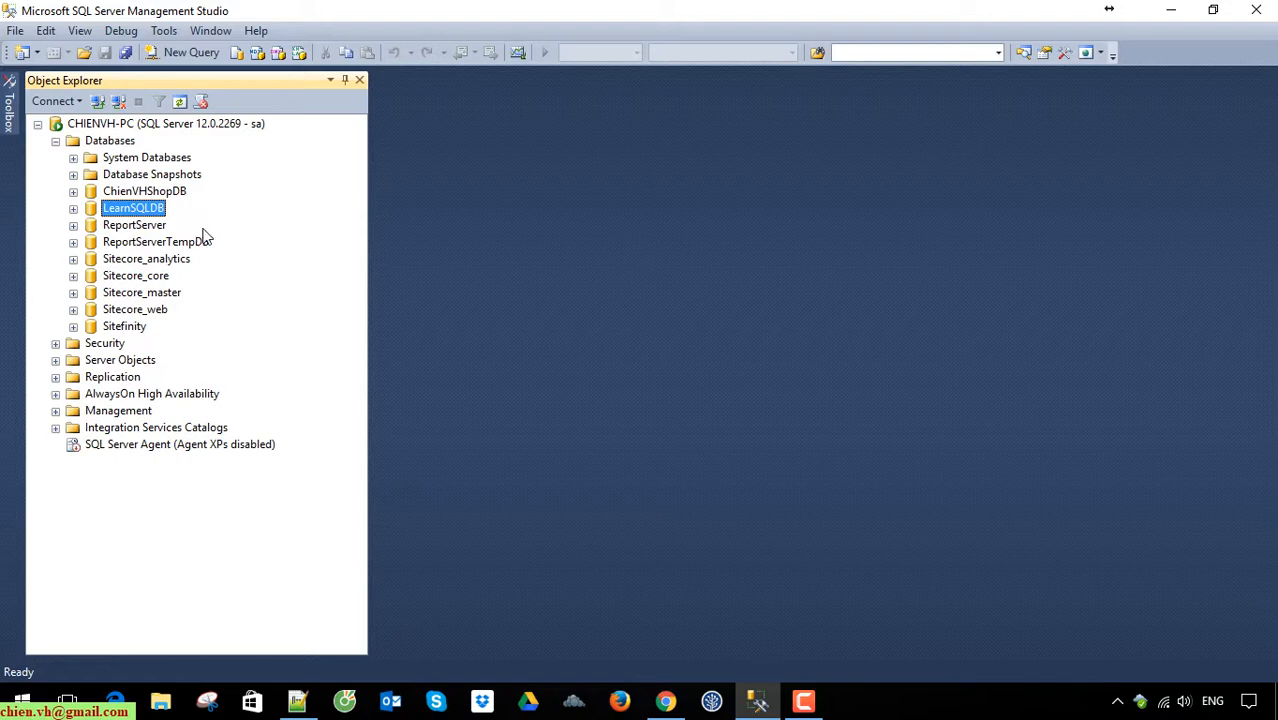
pyautogui.rightClick(148, 214)
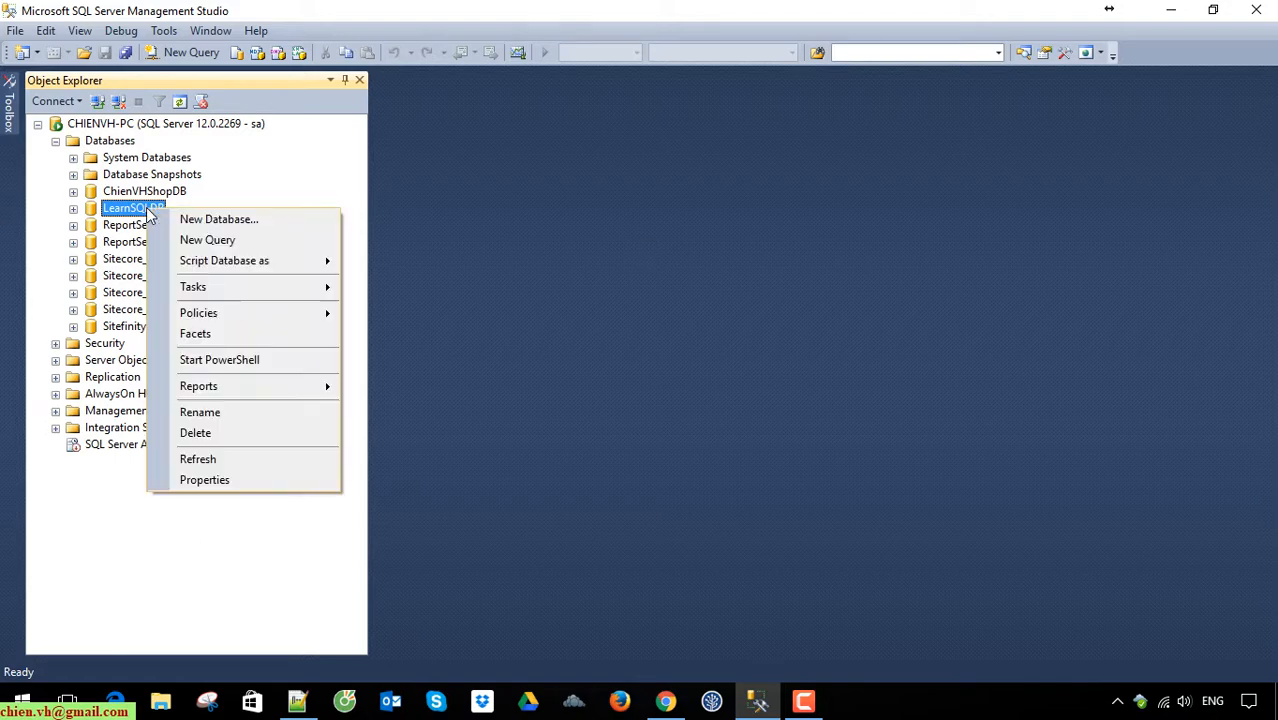
pyautogui.click(226, 481)
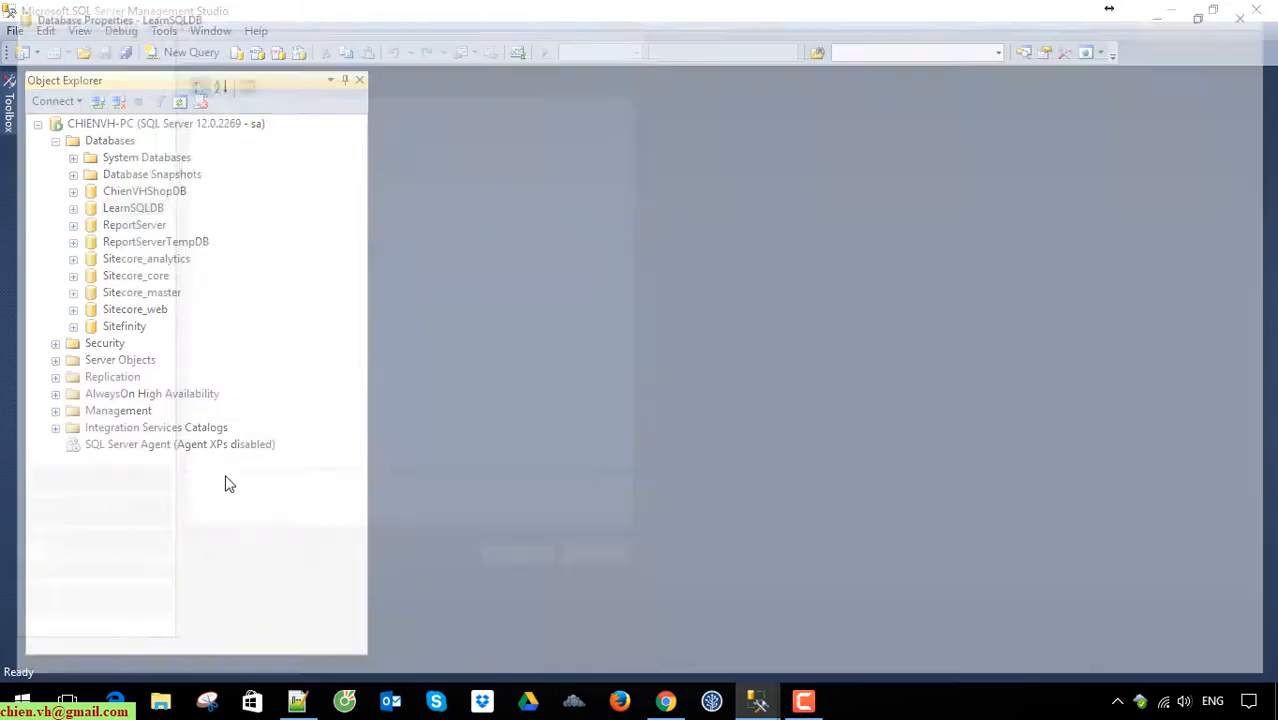
pyautogui.click(33, 62)
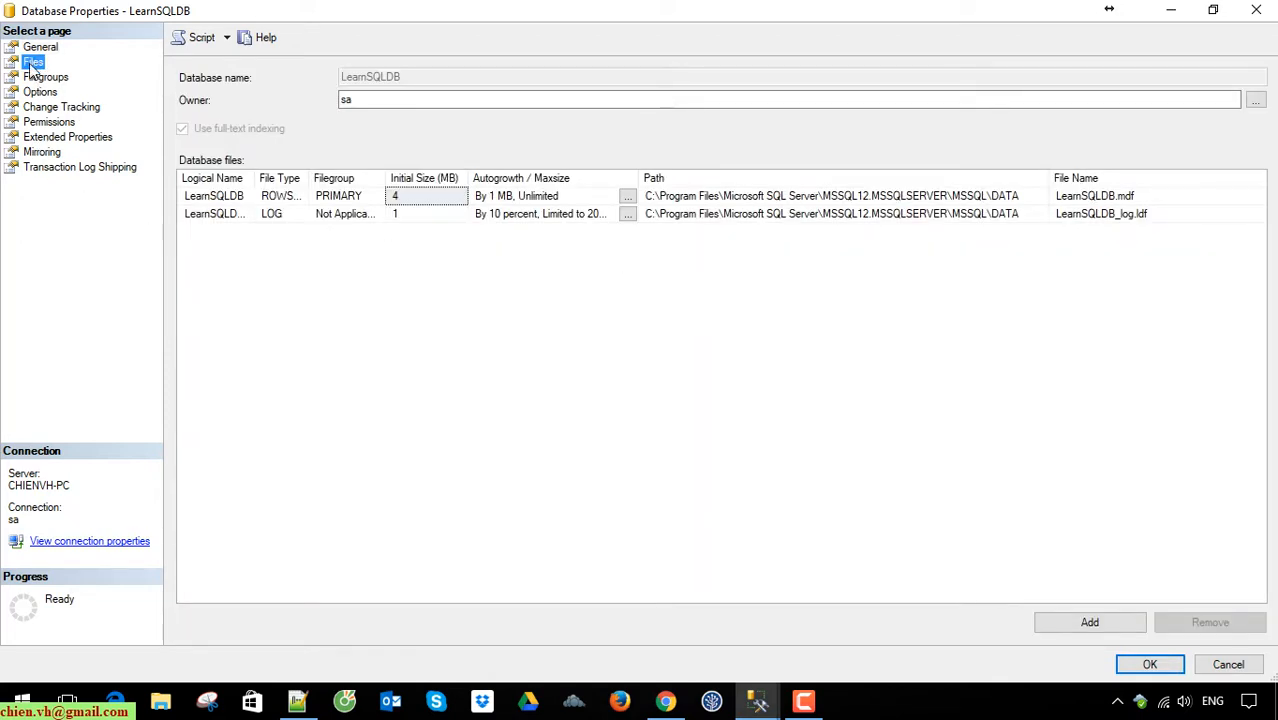
# Copy the storage path of the LearnSQLDB.mdf file and open that DATA folder through the Run dialog.
pyautogui.click(812, 200)
pyautogui.hotkey('ctrl', 'c')
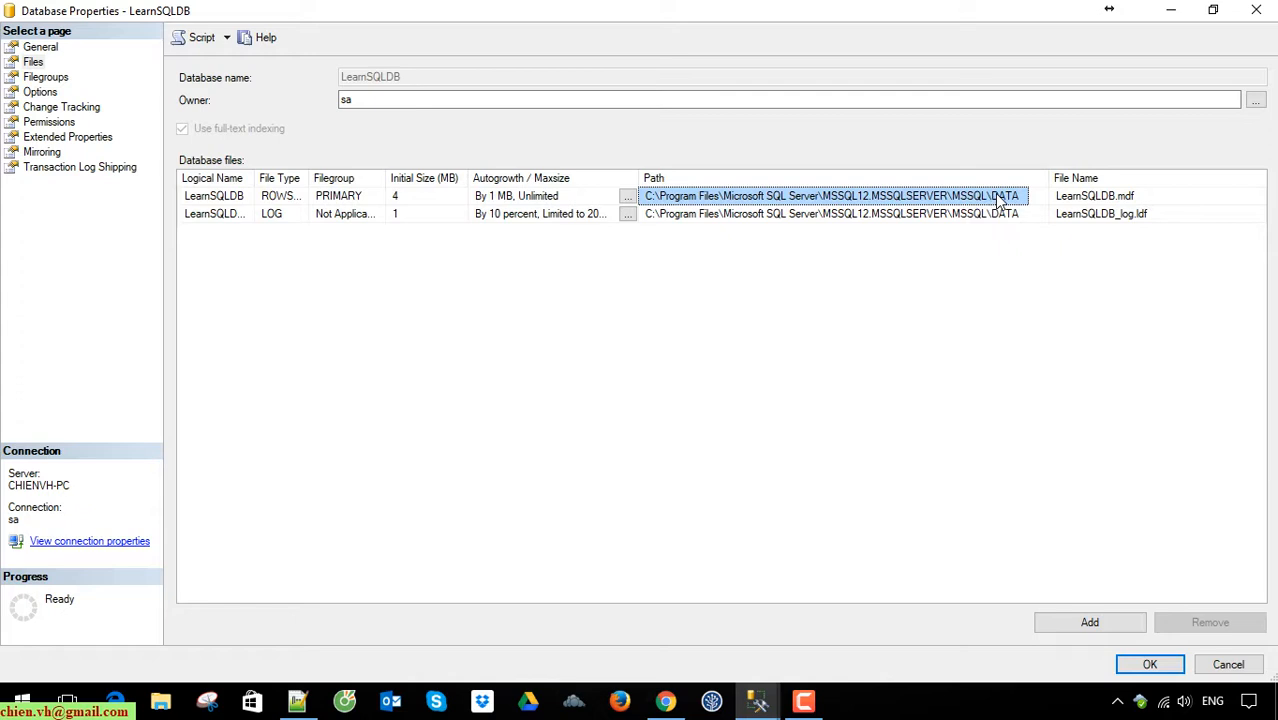
pyautogui.press('super+r')
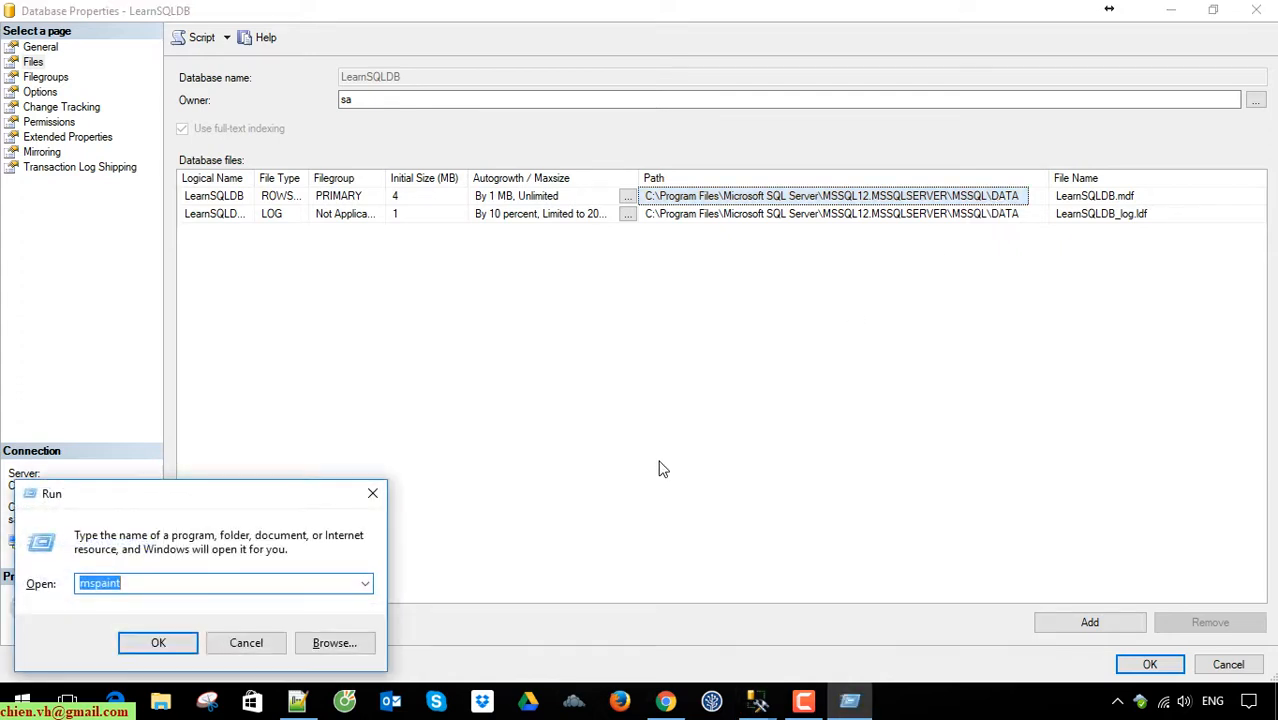
pyautogui.hotkey('ctrl', 'v')
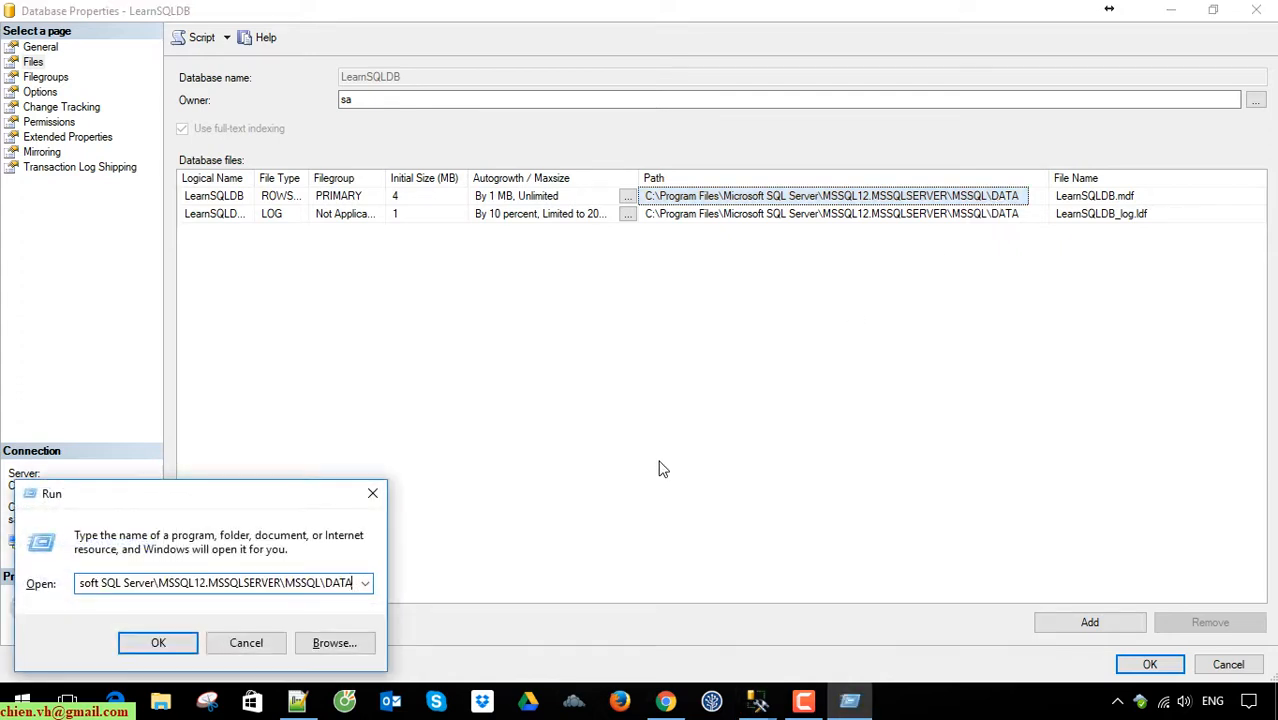
pyautogui.click(158, 643)
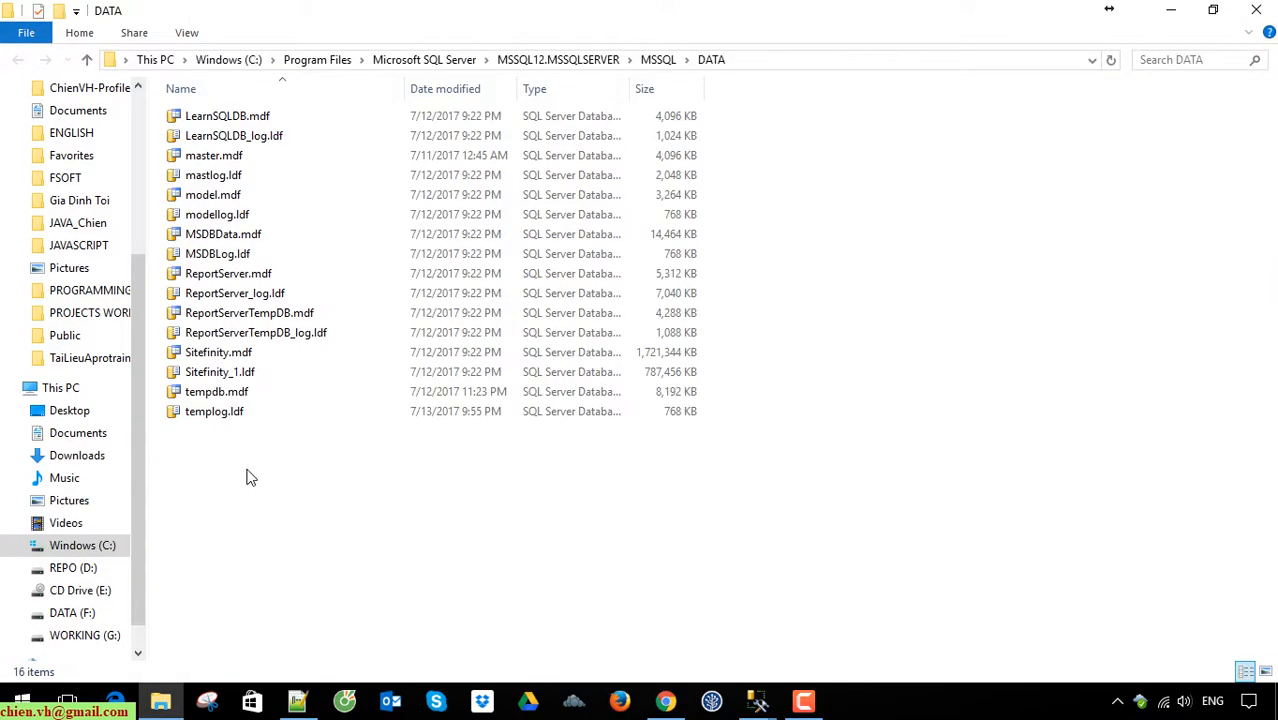
# Restore the DATA folder window to a smaller size, then enlarge and position it to show all files with their details.
pyautogui.doubleClick(645, 23)
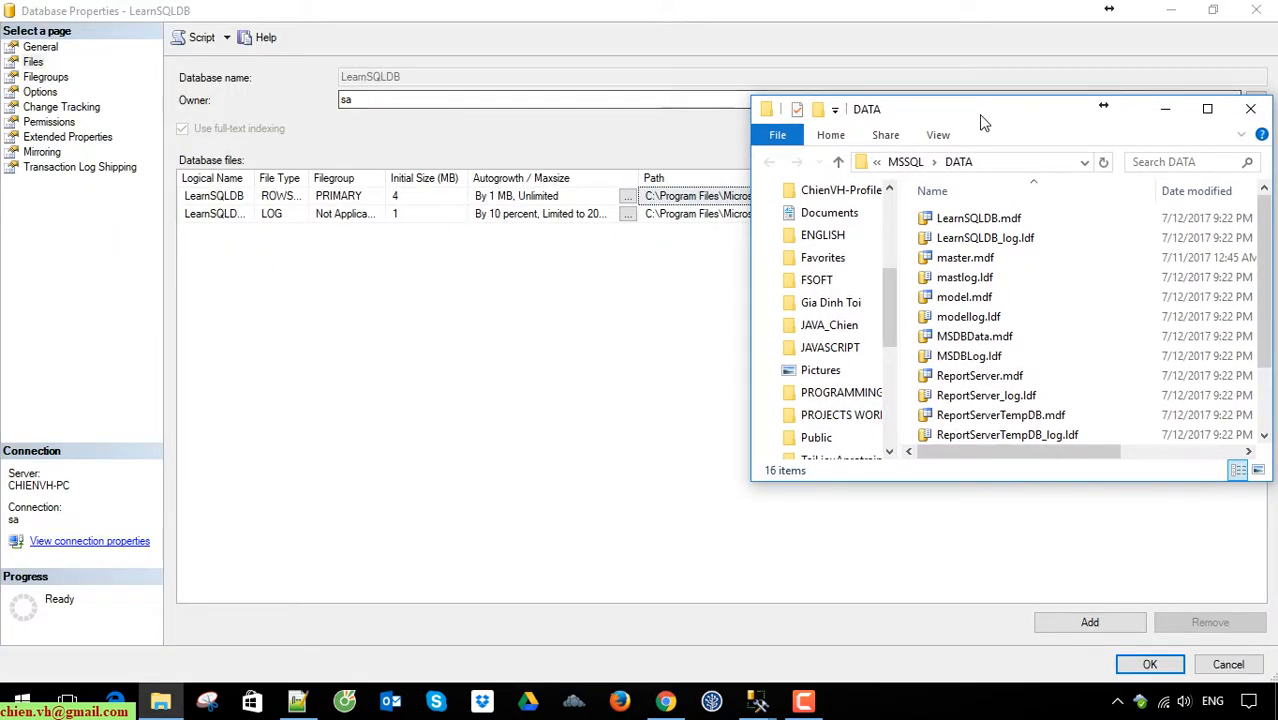
pyautogui.moveTo(983, 120); pyautogui.dragTo(418, 69)
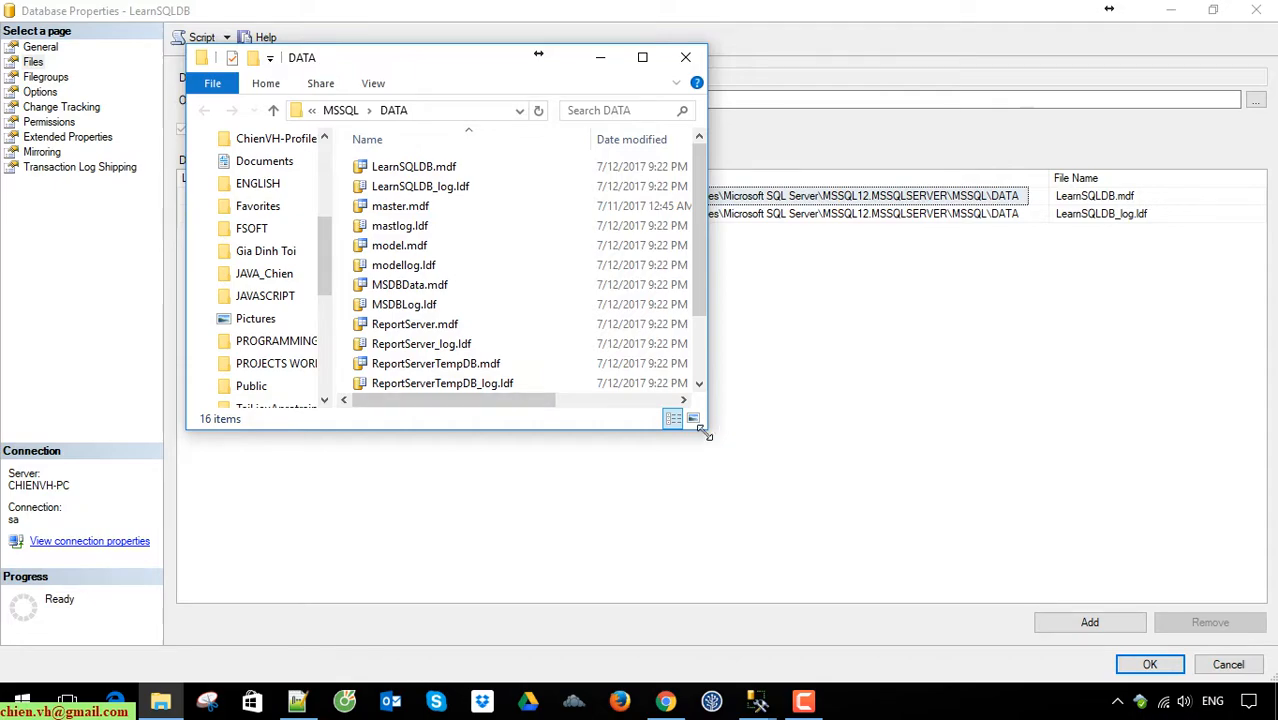
pyautogui.moveTo(705, 433); pyautogui.dragTo(1008, 540)
pyautogui.moveTo(626, 58); pyautogui.dragTo(723, 91)
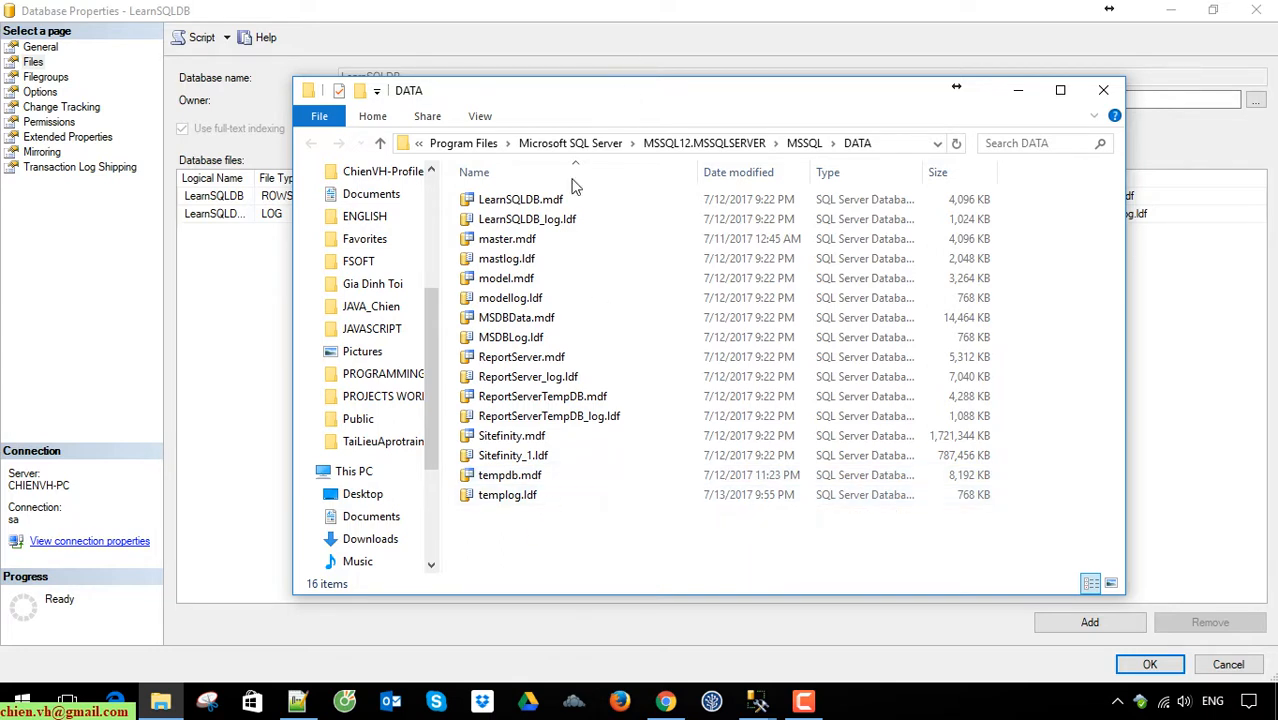
# Examine the LearnSQLDB.mdf data file and the LearnSQLDB_log.ldf log file in the DATA folder.
pyautogui.click(522, 200)
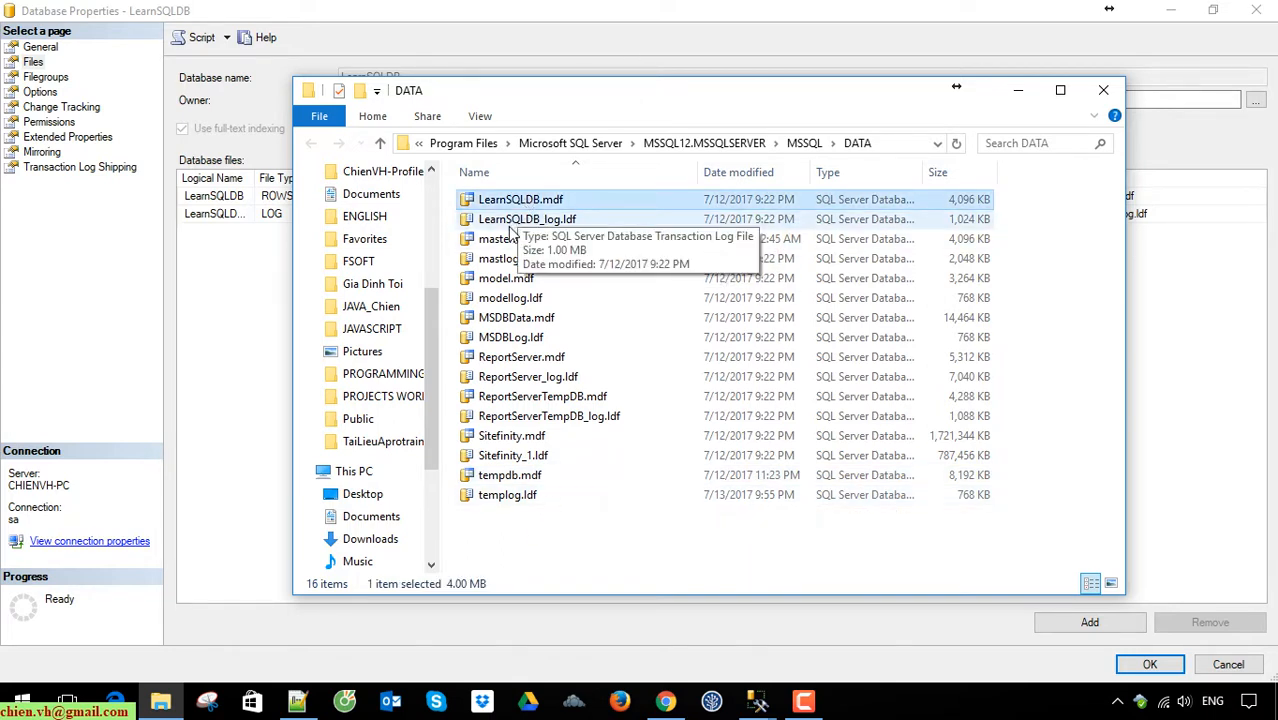
pyautogui.click(551, 220)
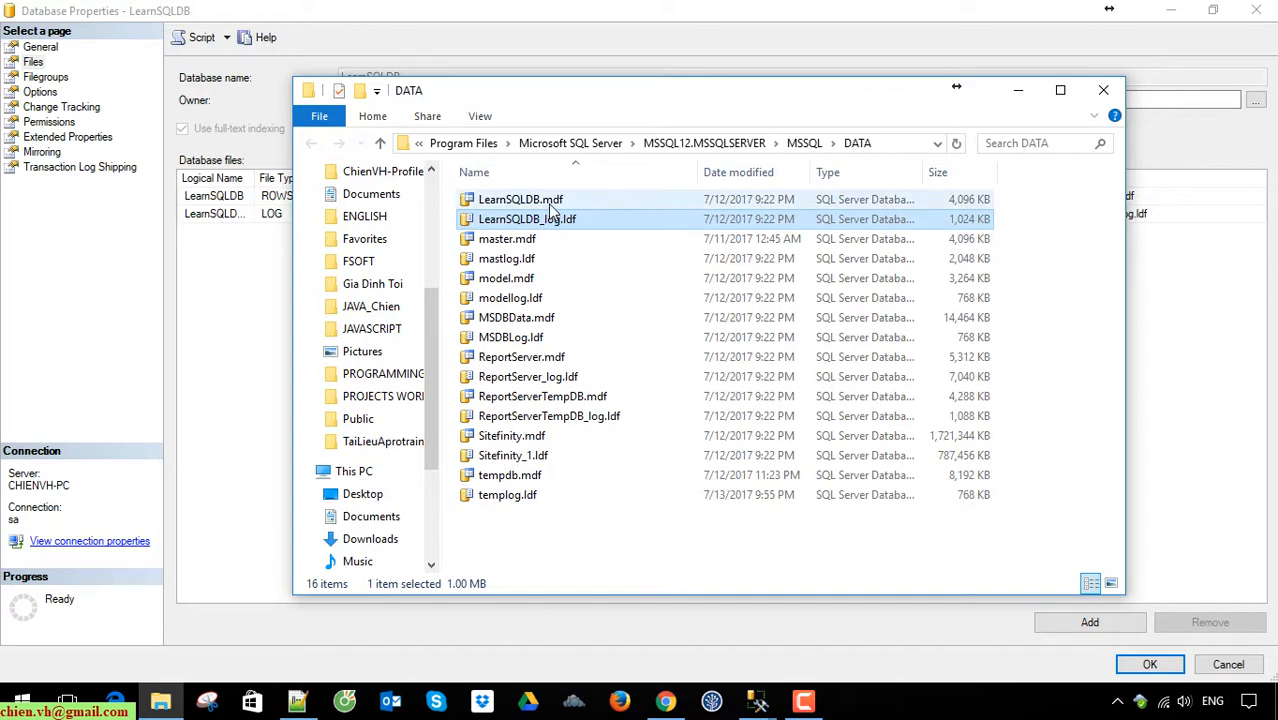
pyautogui.click(548, 203)
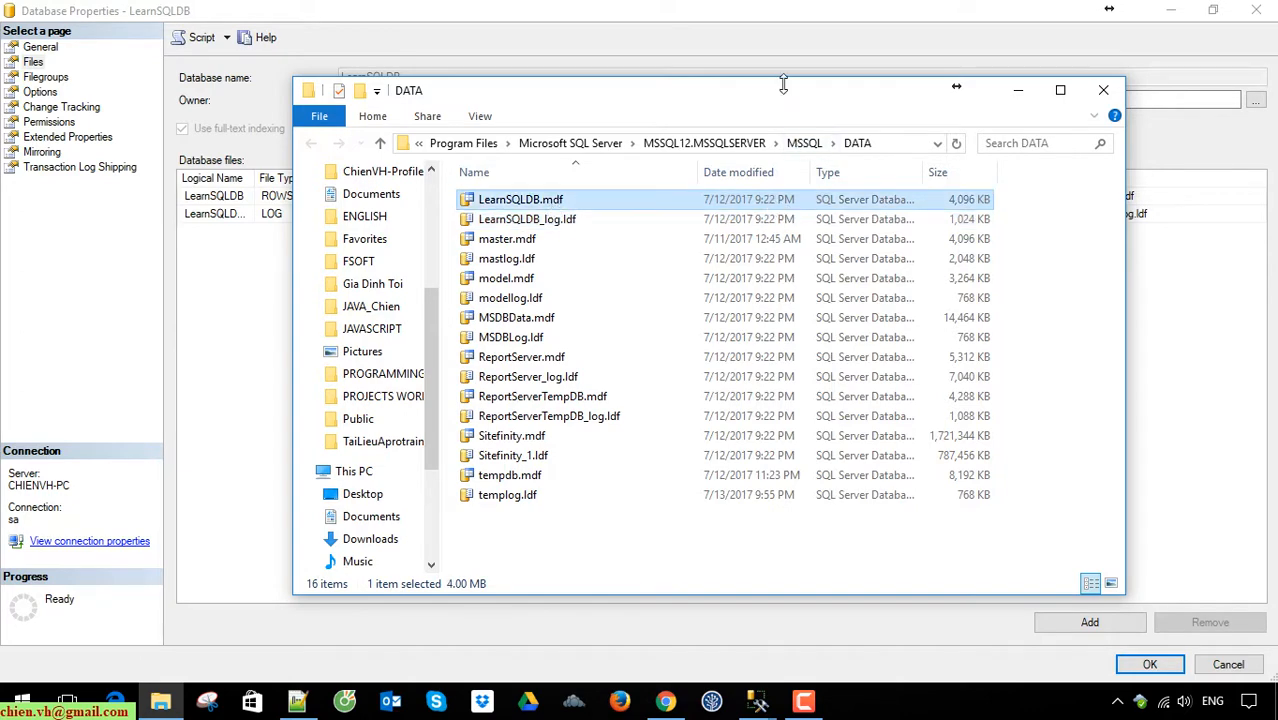
pyautogui.moveTo(784, 85); pyautogui.dragTo(782, 112)
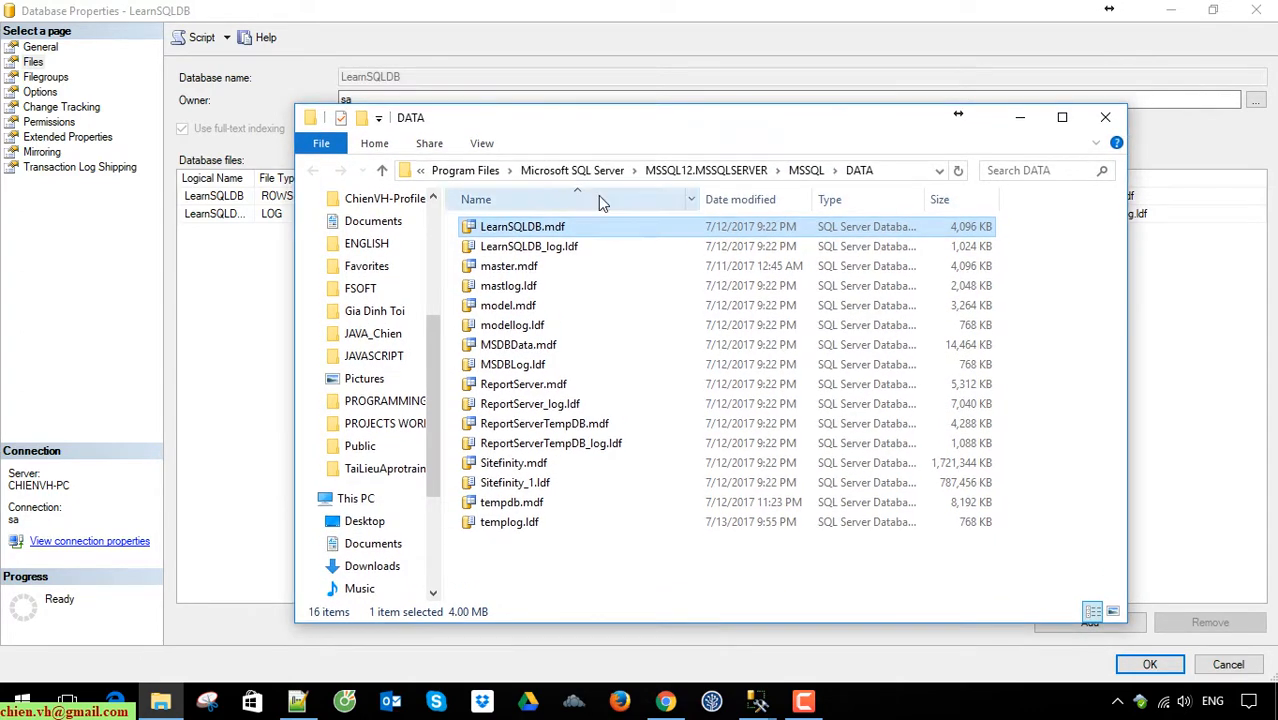
pyautogui.click(566, 250)
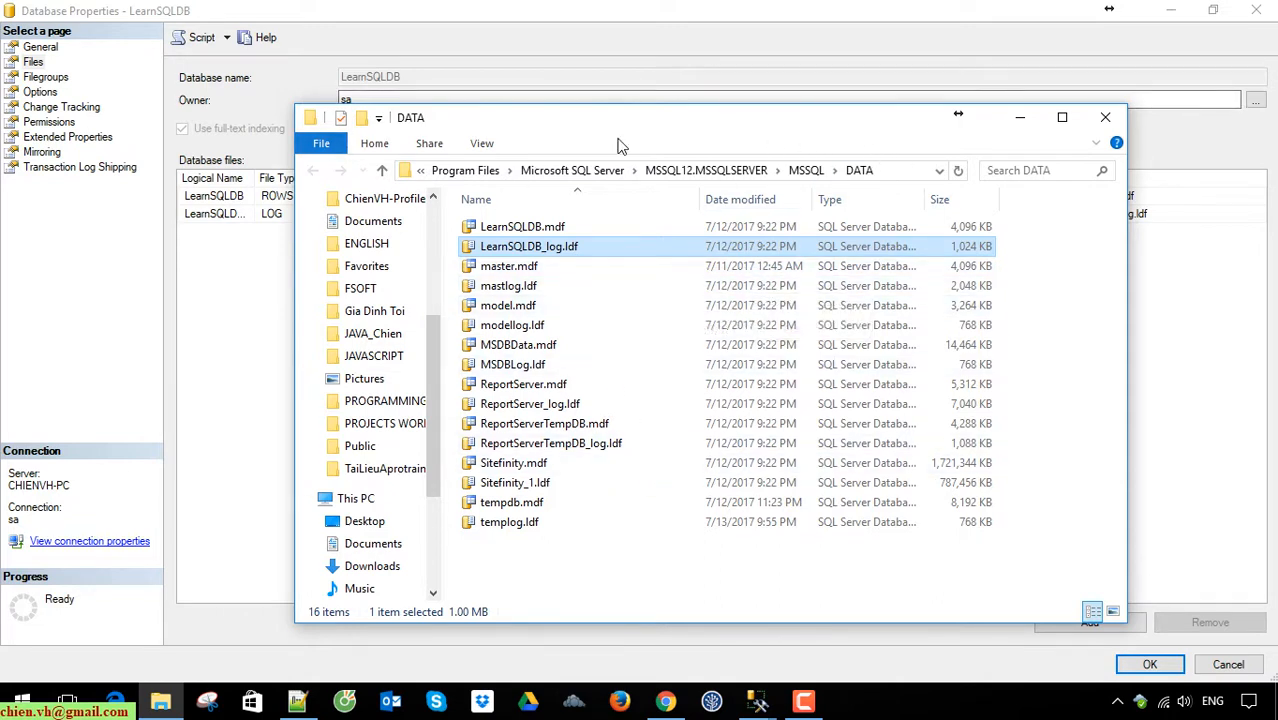
pyautogui.click(650, 563)
# Try to copy LearnSQLDB.mdf and LearnSQLDB_log.ldf from the DATA folder to the desktop with administrator permission.
pyautogui.click(547, 229)
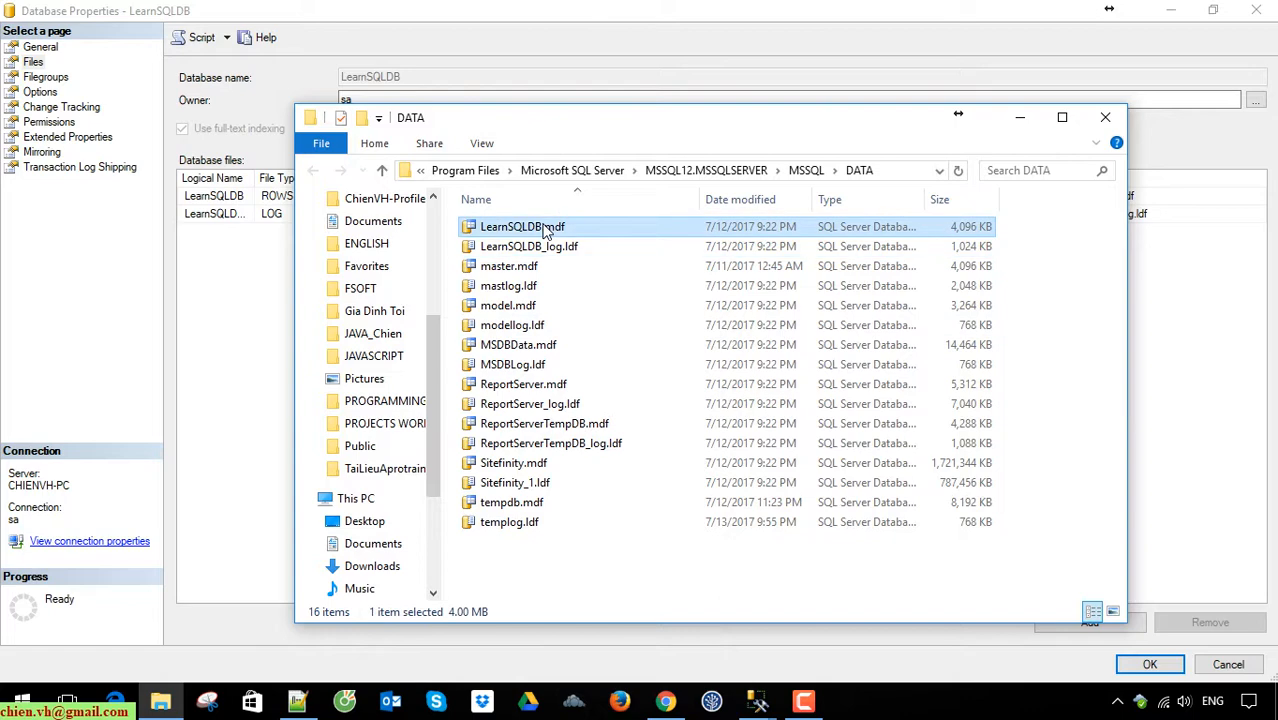
pyautogui.keyDown('ctrl'); pyautogui.click(547, 252); pyautogui.keyUp('ctrl')
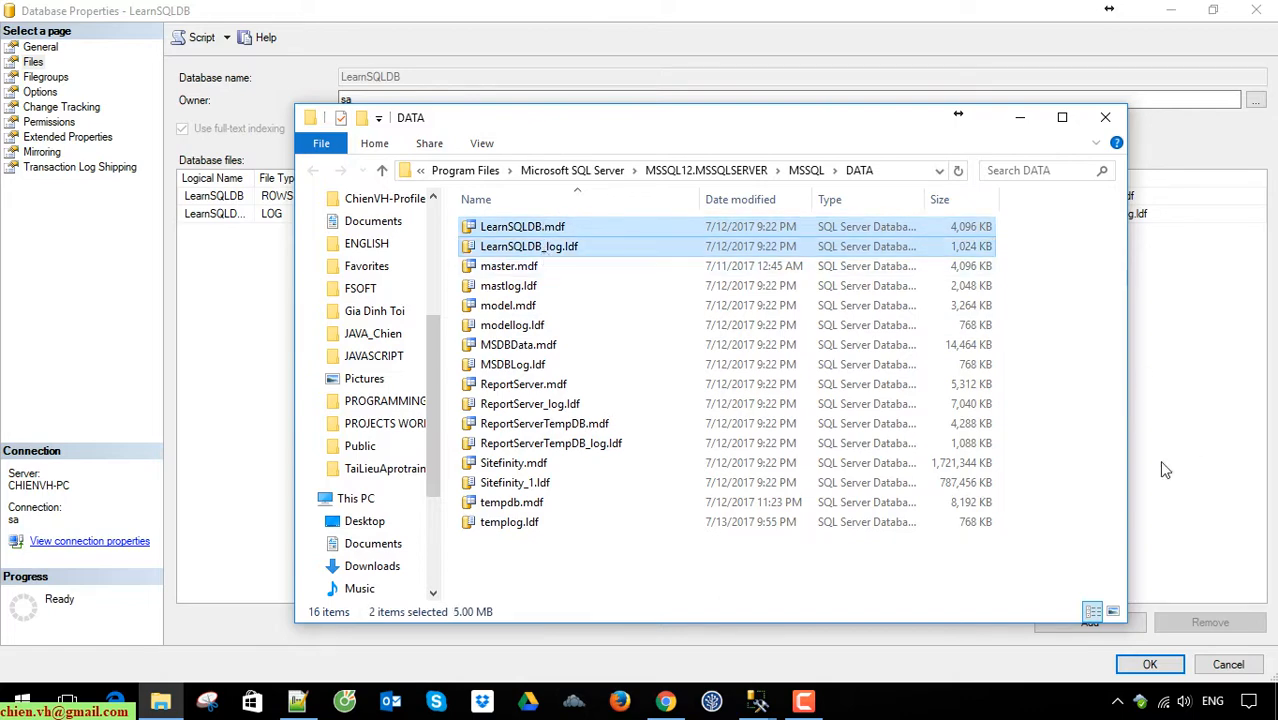
pyautogui.press('super+d')
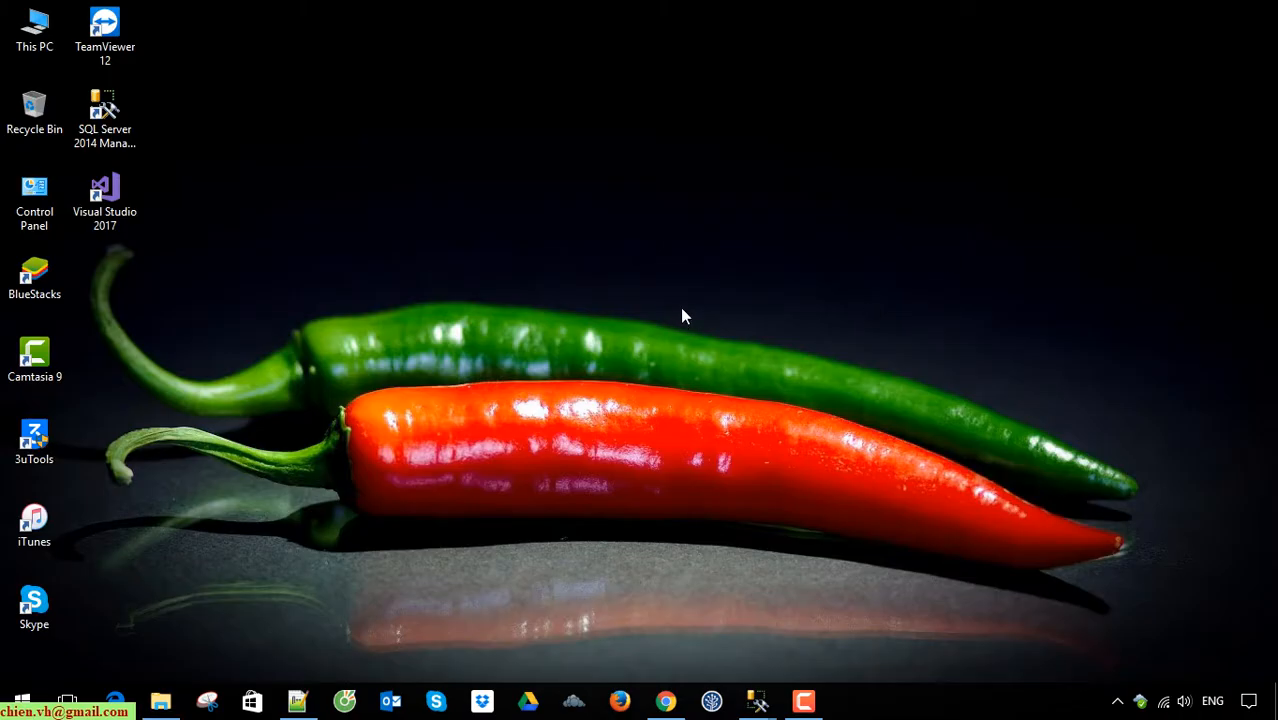
pyautogui.rightClick(622, 207)
pyautogui.click(689, 285)
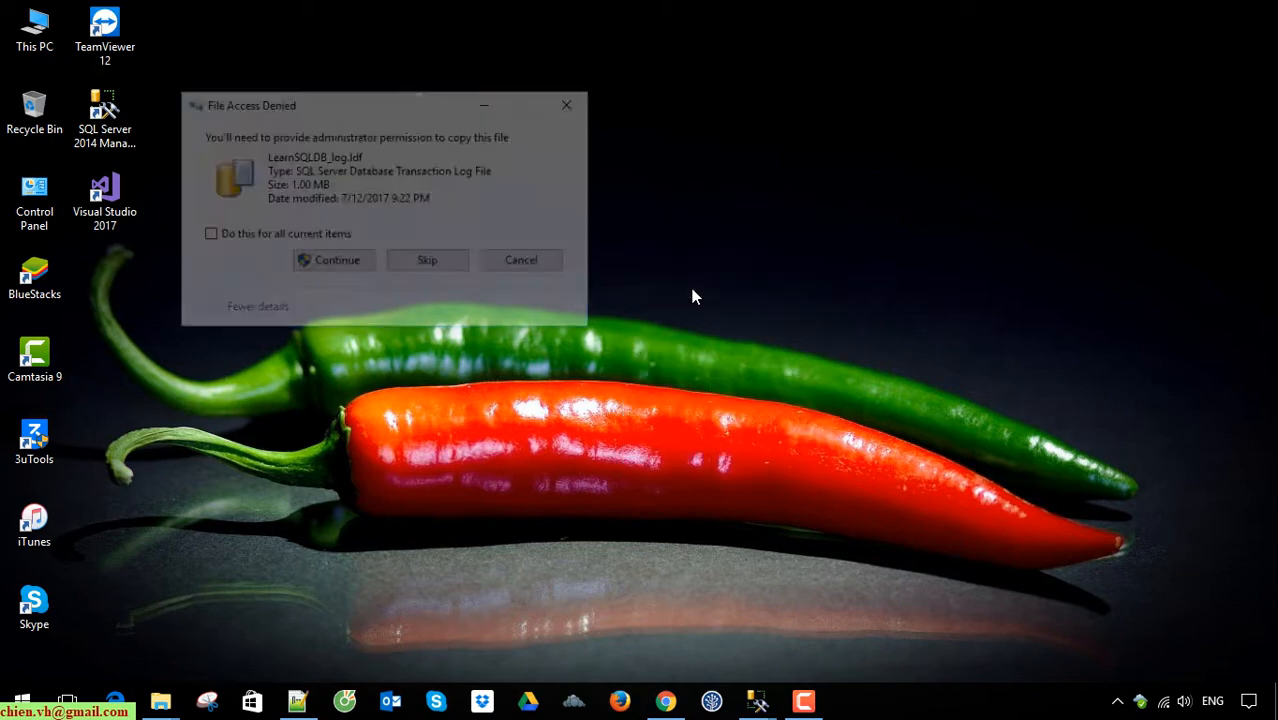
pyautogui.click(324, 258)
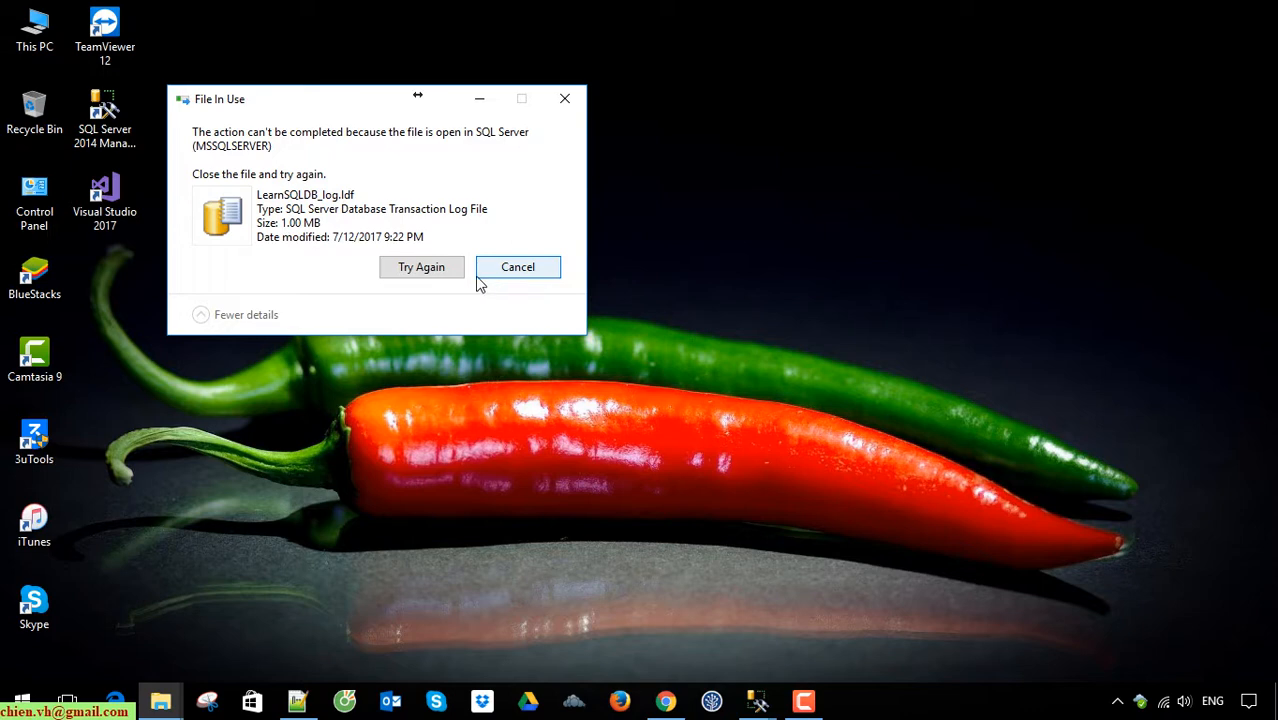
pyautogui.click(541, 270)
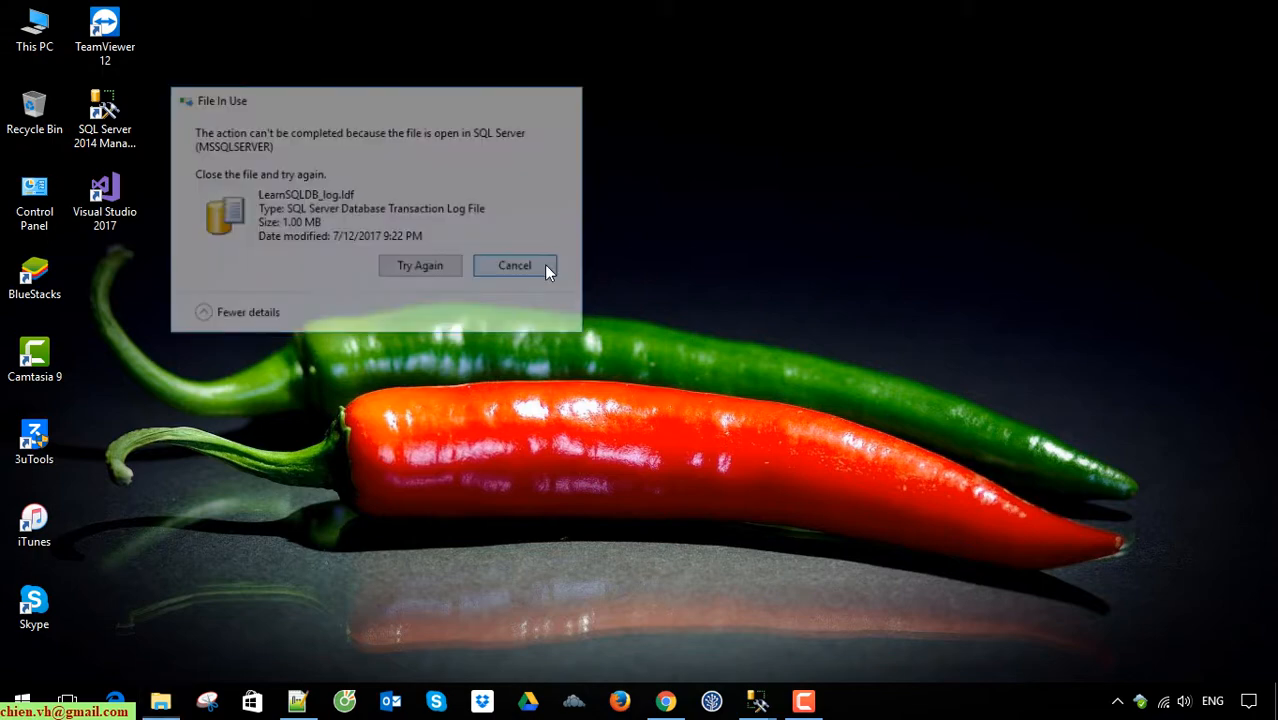
# Close the LearnSQLDB properties window and return to the main SQL Server Management Studio window.
pyautogui.moveTo(762, 704)
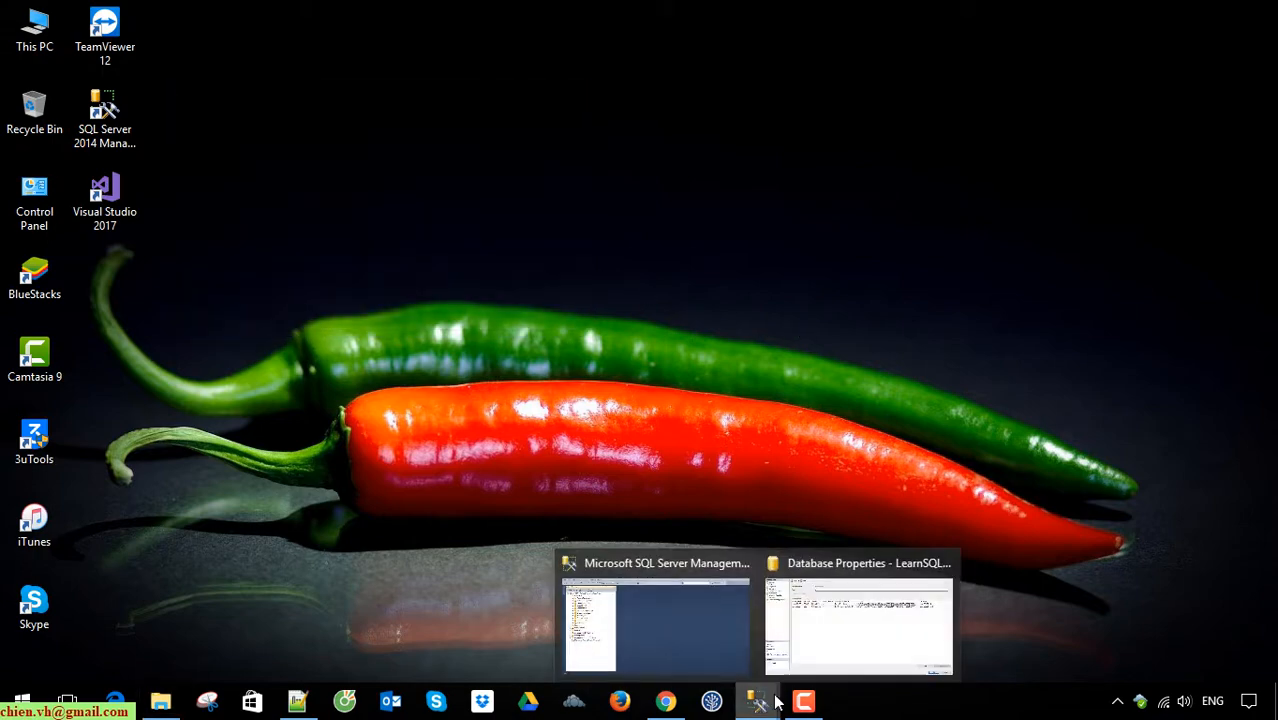
pyautogui.click(866, 644)
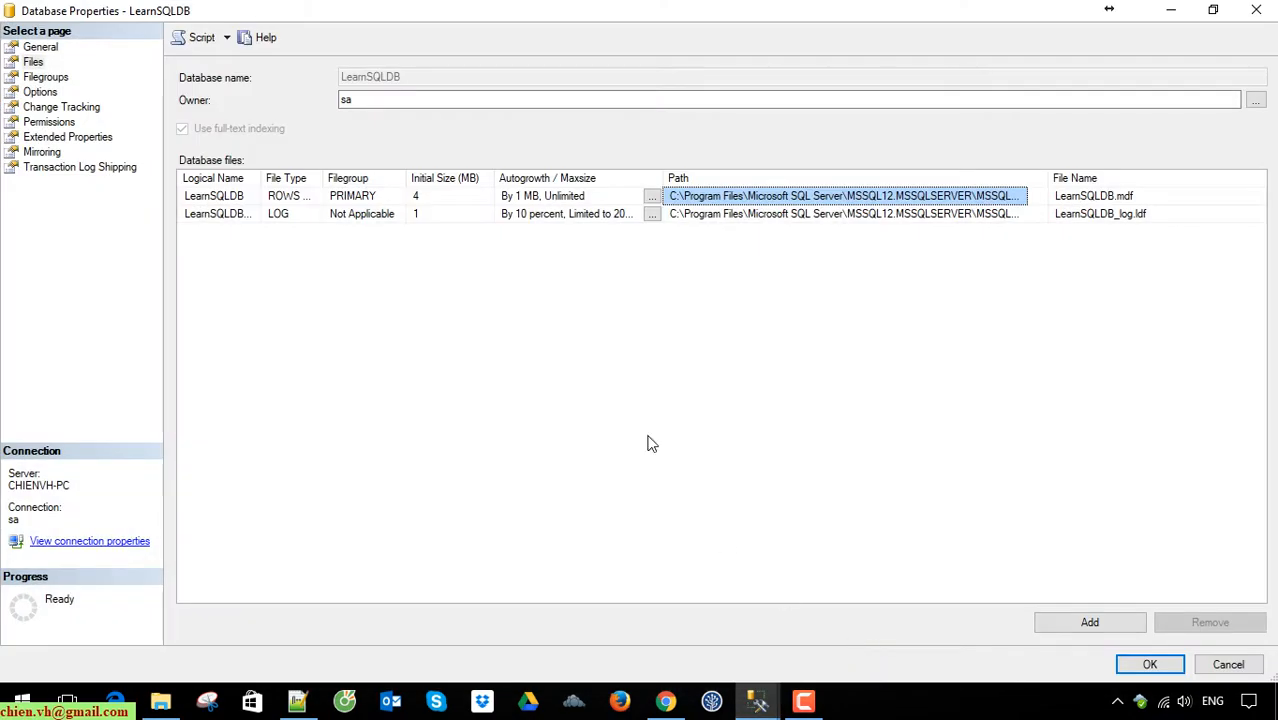
pyautogui.click(1257, 12)
pyautogui.click(757, 703)
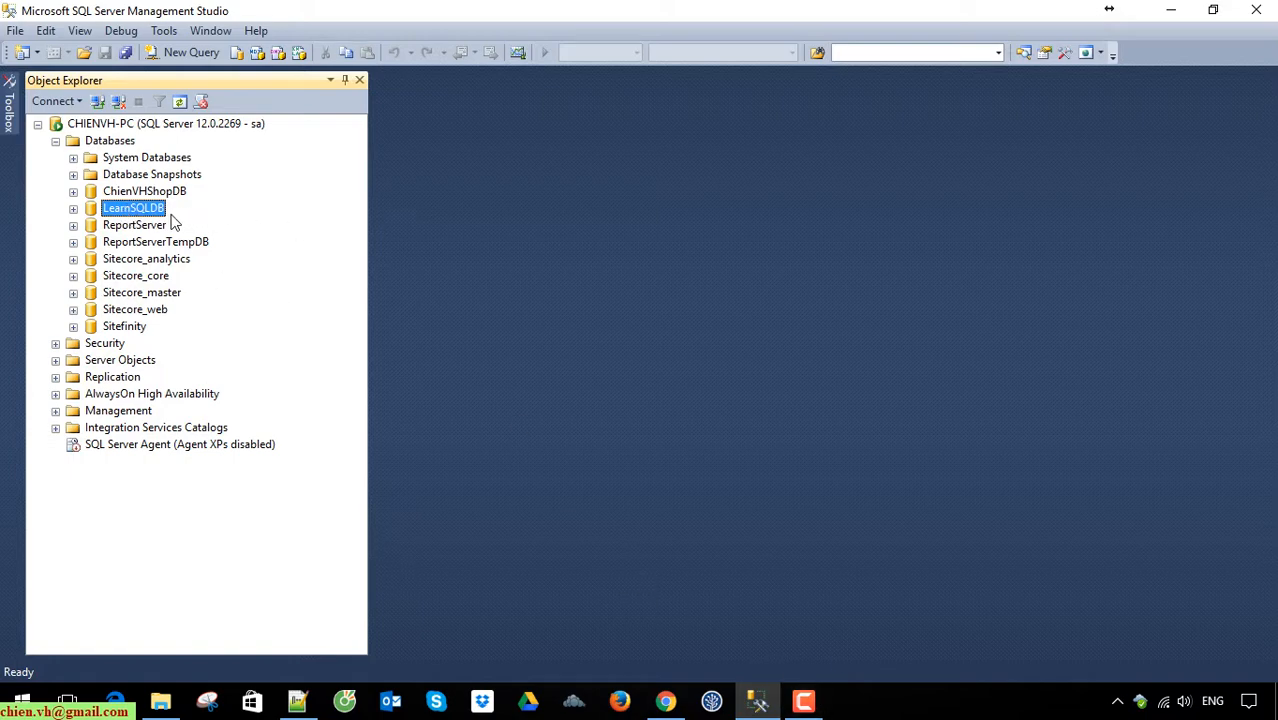
# Detach the LearnSQLDB database from the server, leaving the drop connections and update statistics options unchecked.
pyautogui.rightClick(137, 212)
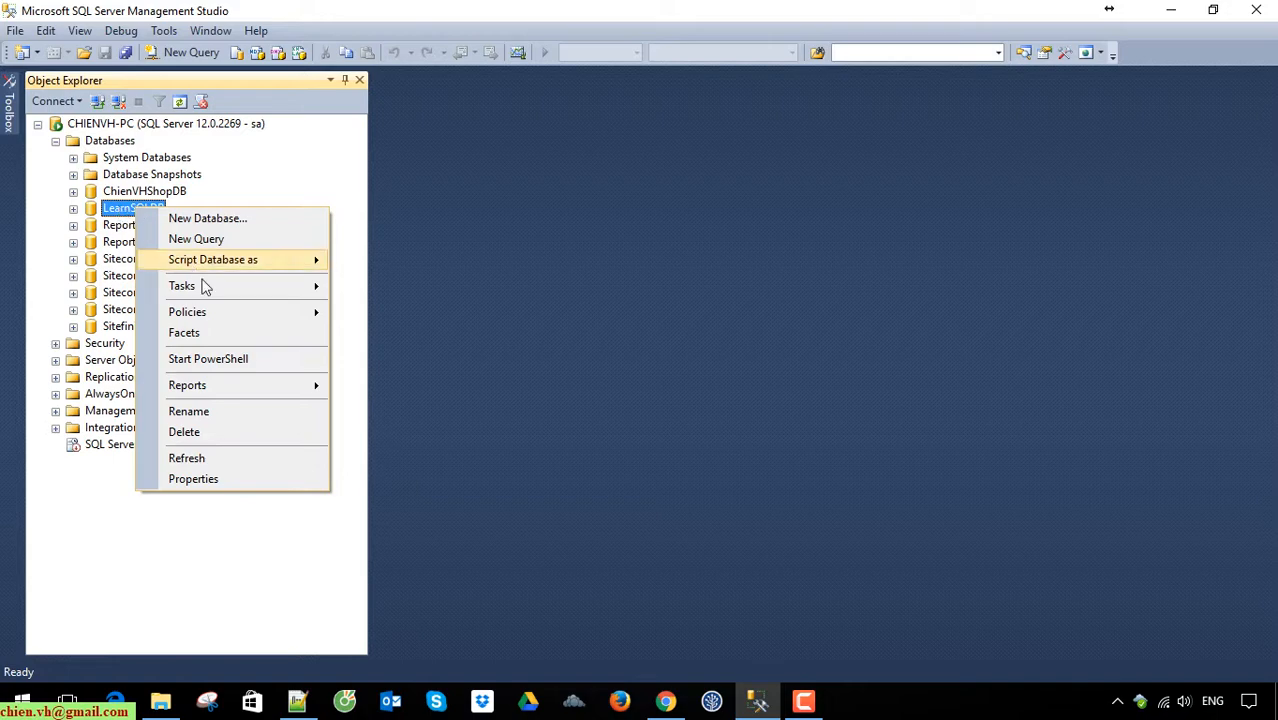
pyautogui.moveTo(233, 292)
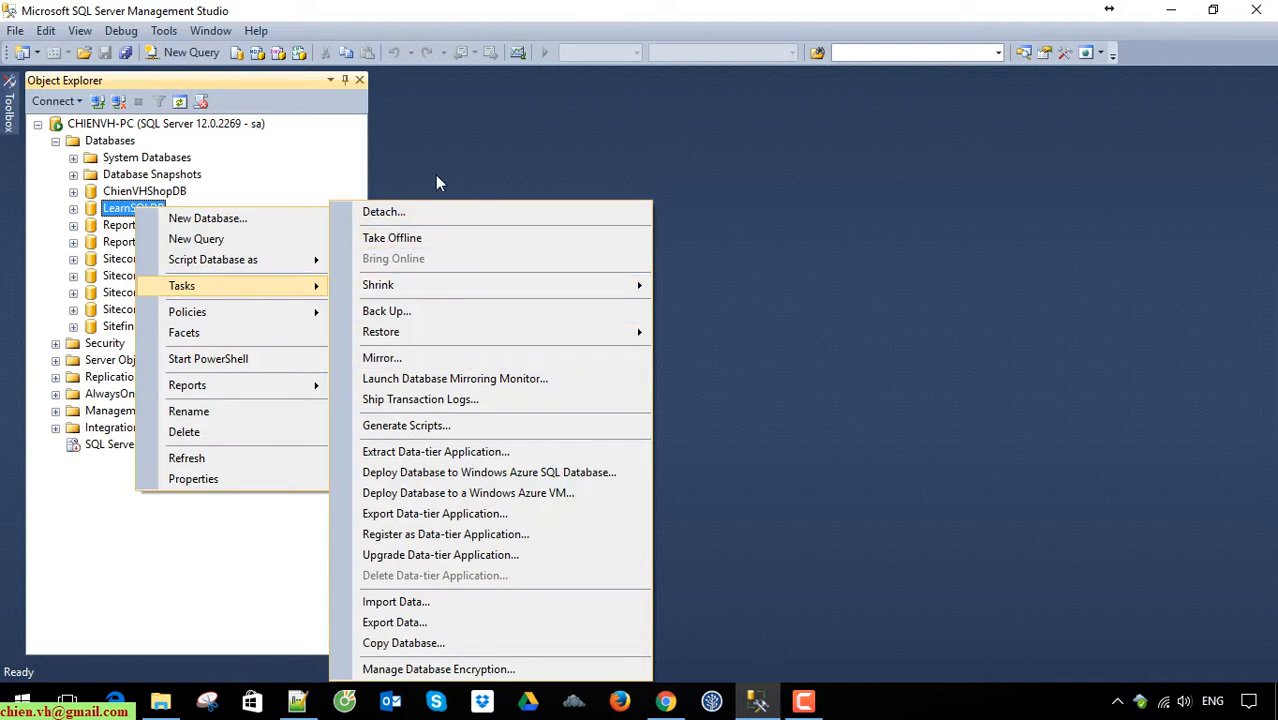
pyautogui.click(404, 214)
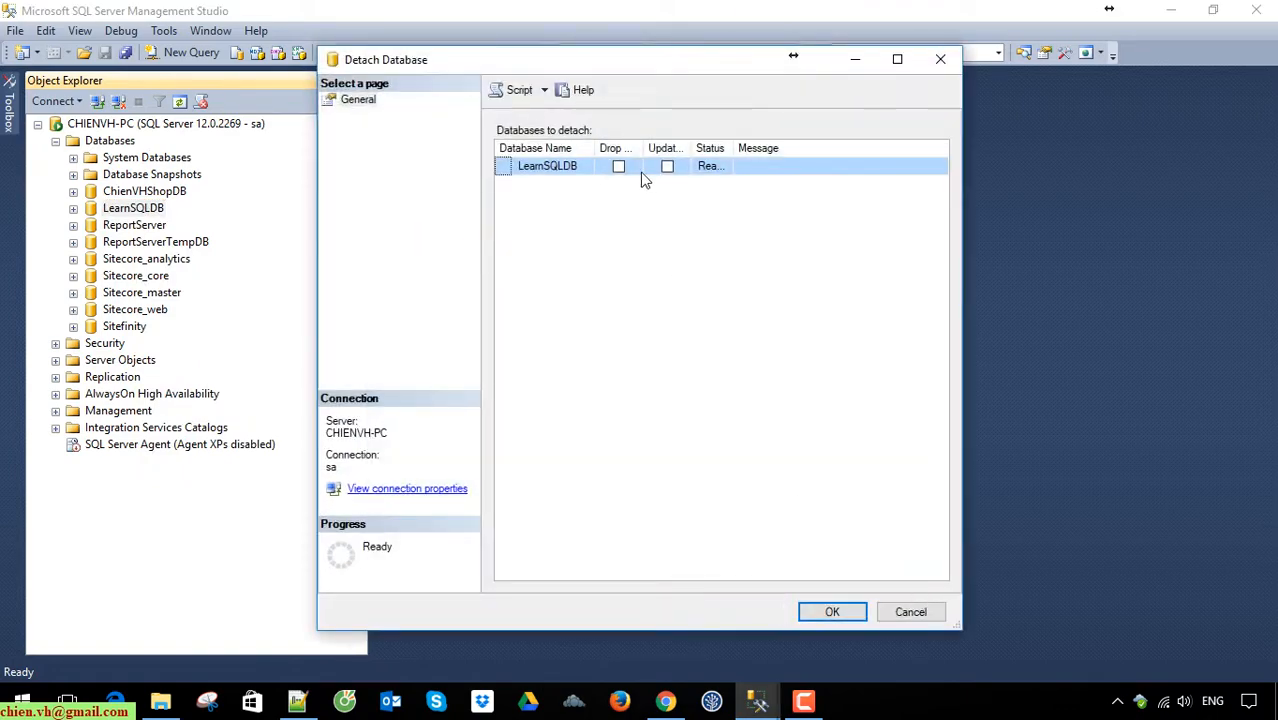
pyautogui.click(845, 611)
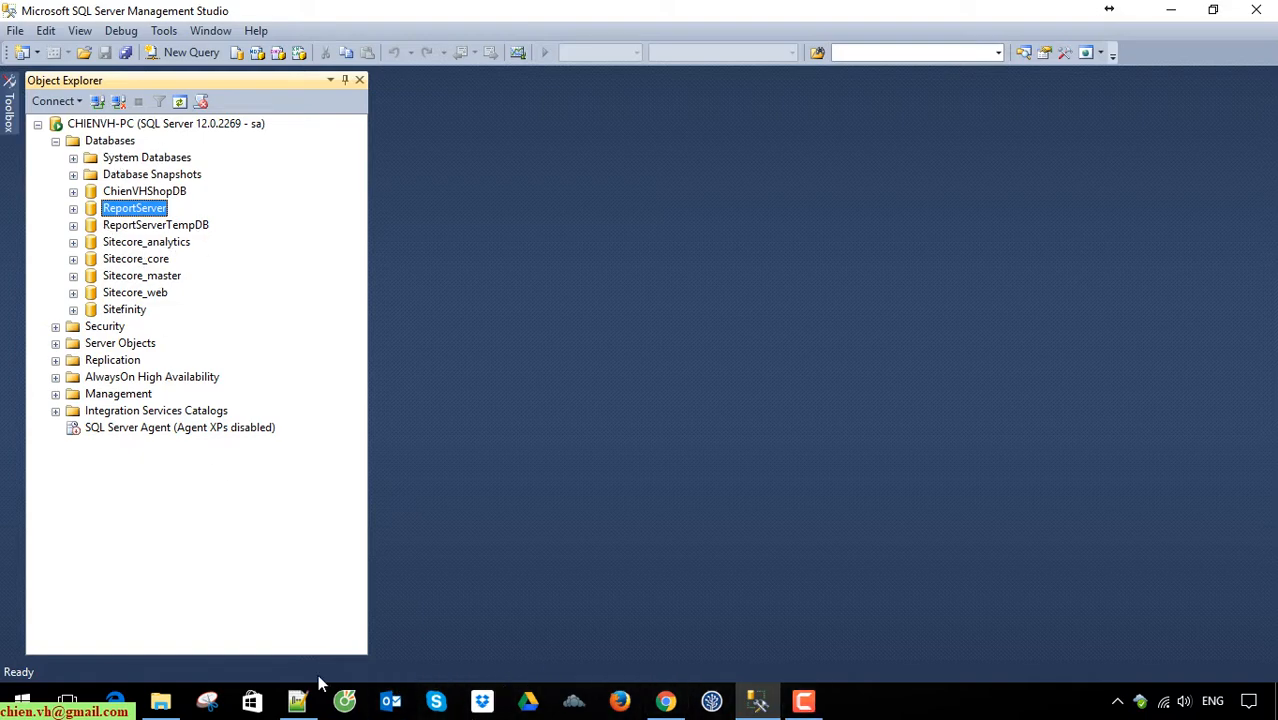
# Copy LearnSQLDB.mdf and LearnSQLDB_log.ldf from the DATA folder in File Explorer and show the desktop.
pyautogui.click(172, 704)
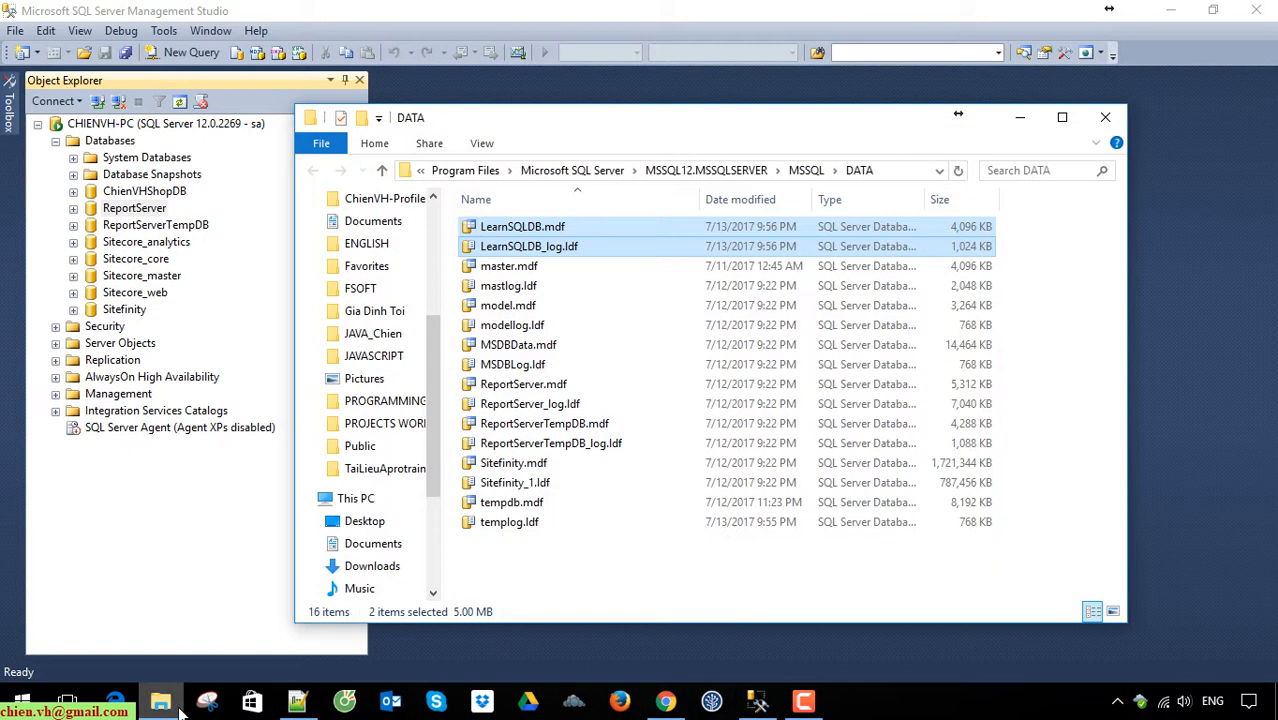
pyautogui.rightClick(562, 236)
pyautogui.click(630, 450)
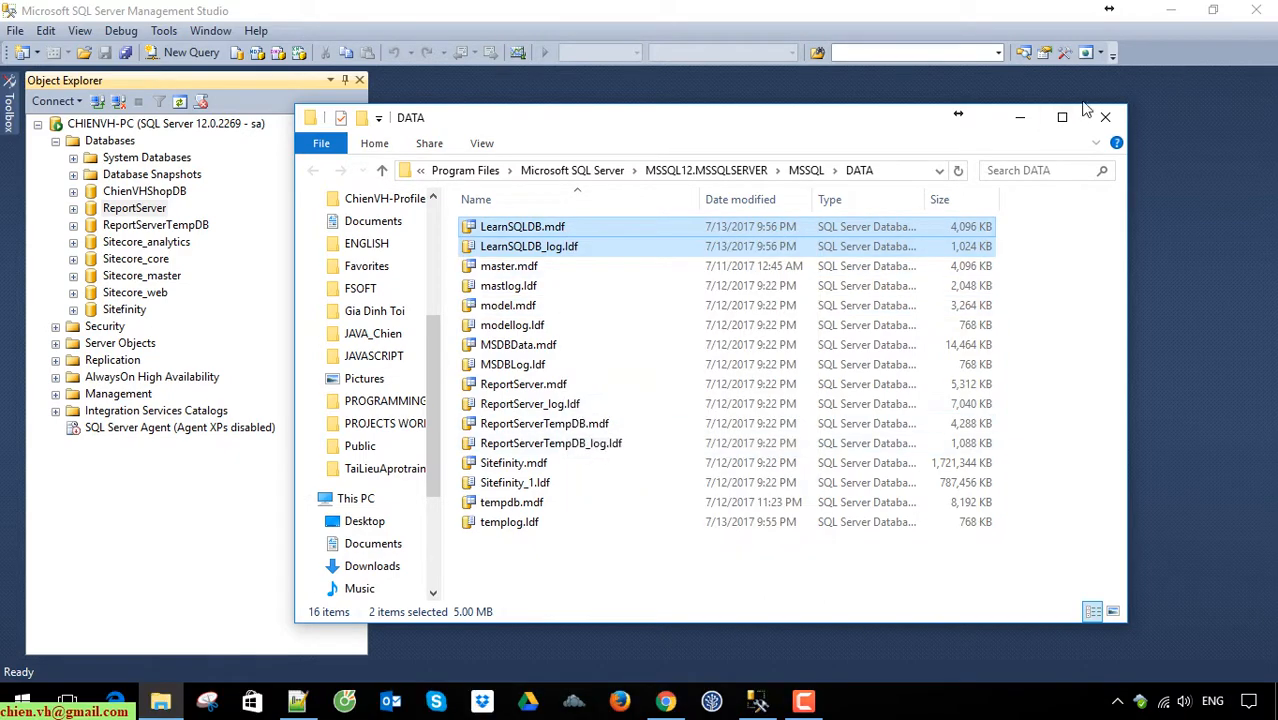
pyautogui.click(1020, 117)
pyautogui.click(1167, 11)
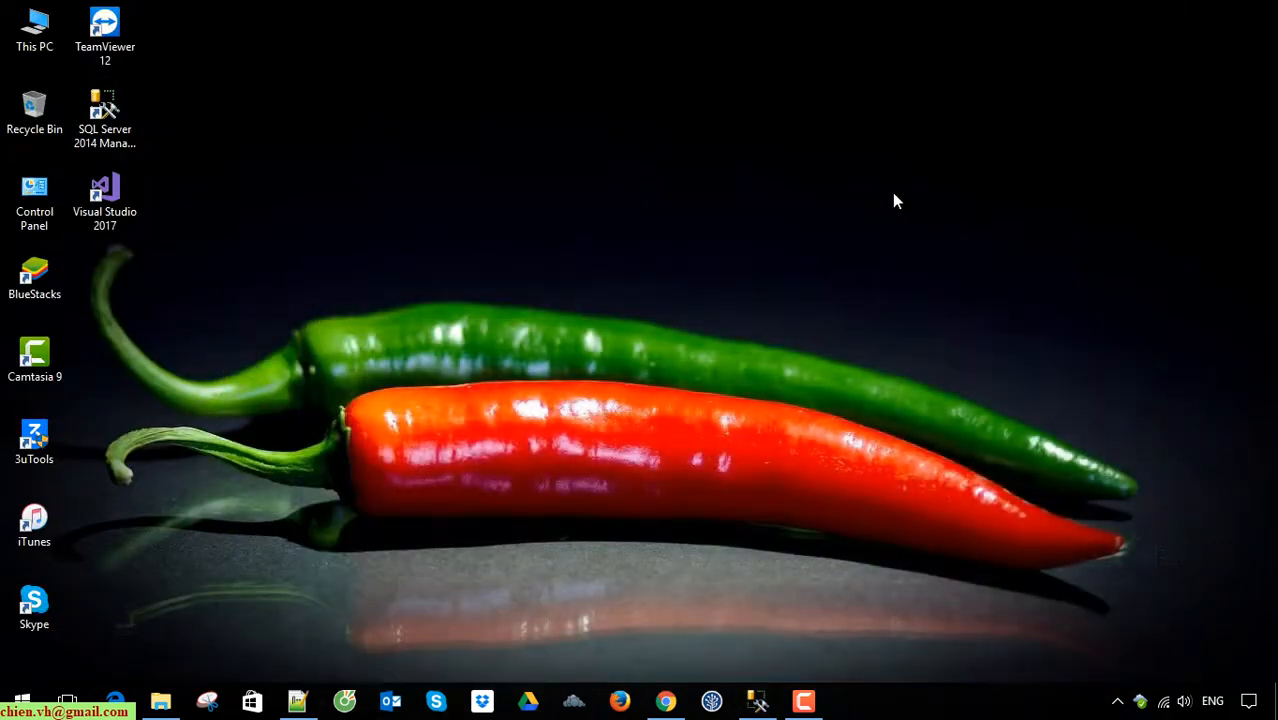
# Create a new folder on the desktop and paste both LearnSQLDB files into it, granting administrator permission for all current items.
pyautogui.rightClick(322, 133)
pyautogui.moveTo(417, 352)
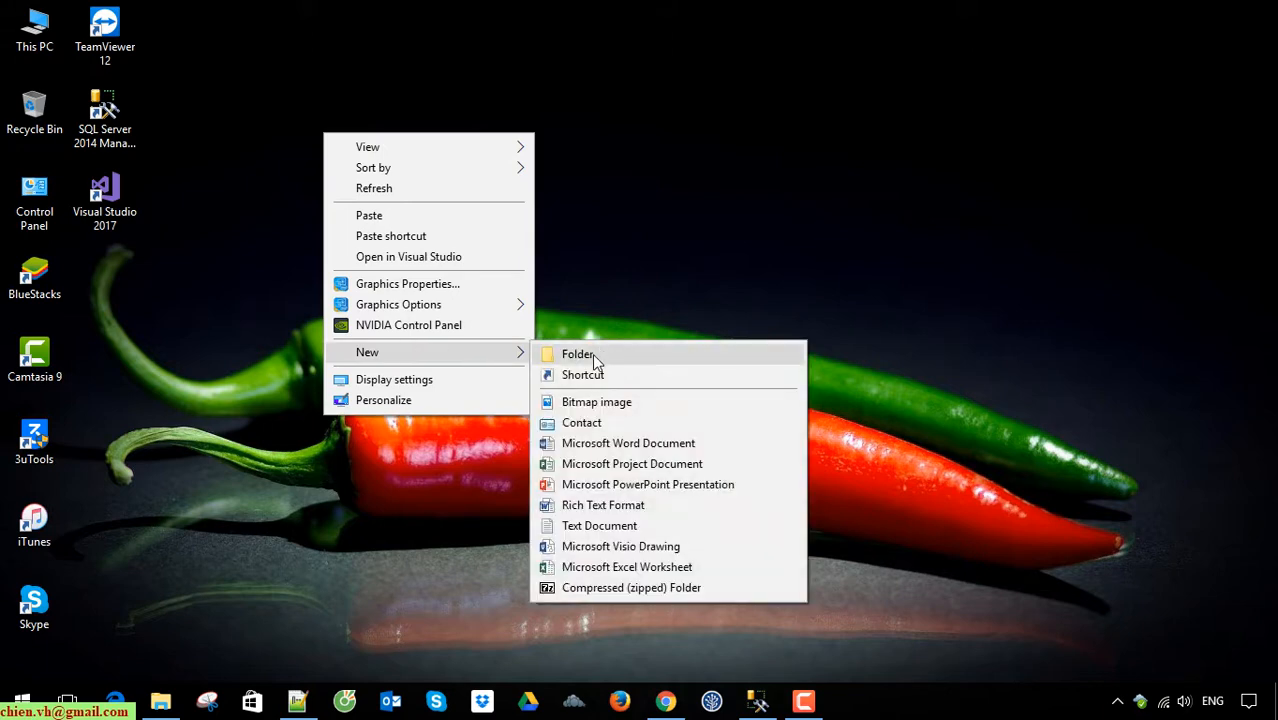
pyautogui.click(598, 351)
pyautogui.click(306, 205)
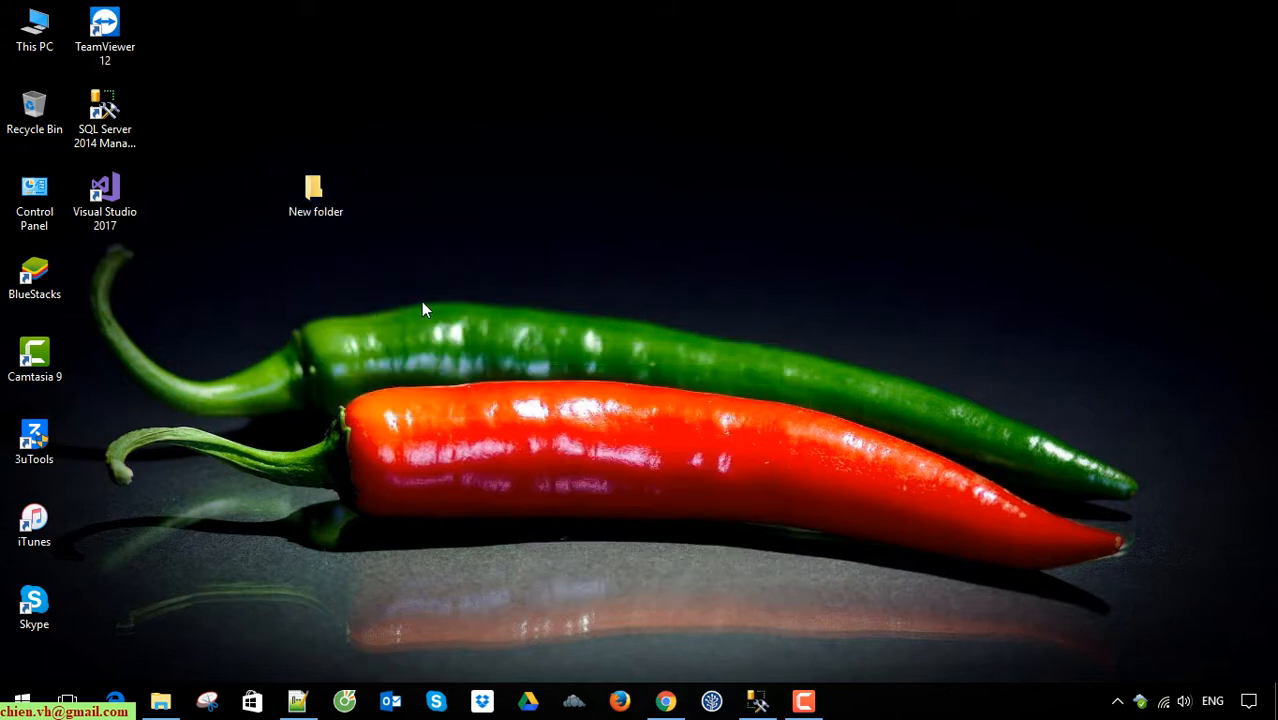
pyautogui.hotkey('ctrl', 'v')
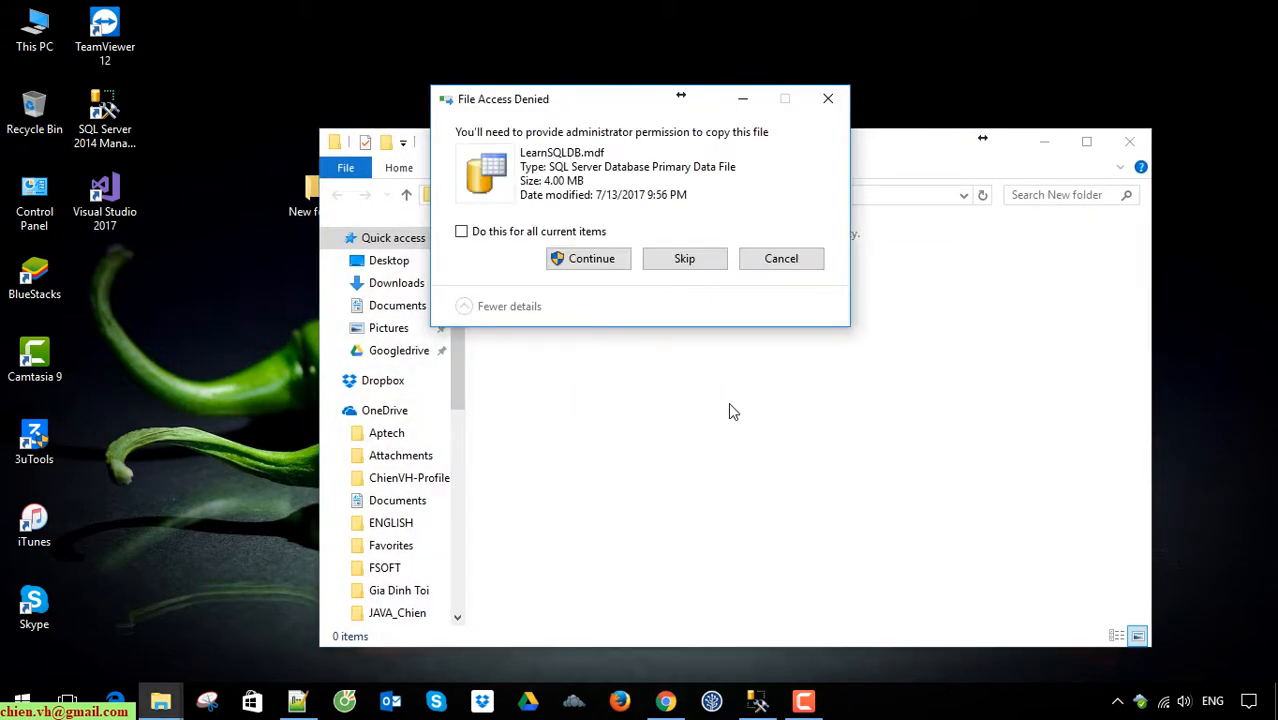
pyautogui.click(594, 265)
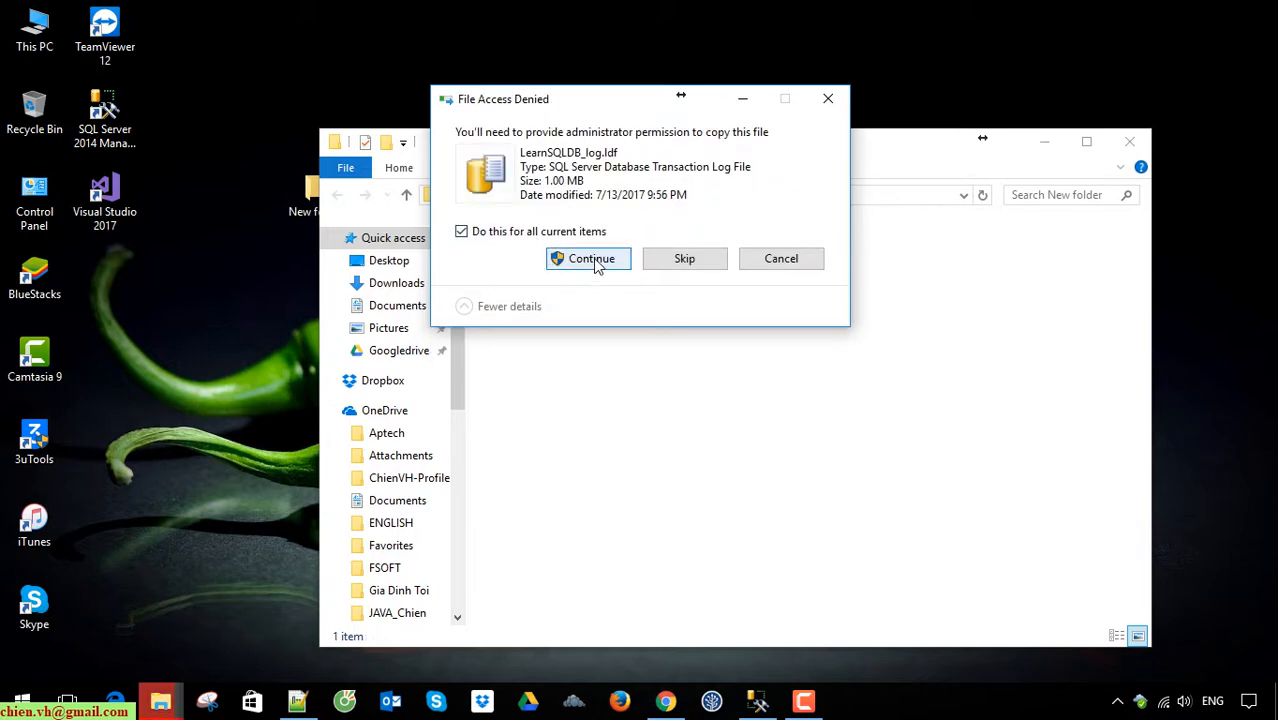
pyautogui.click(596, 263)
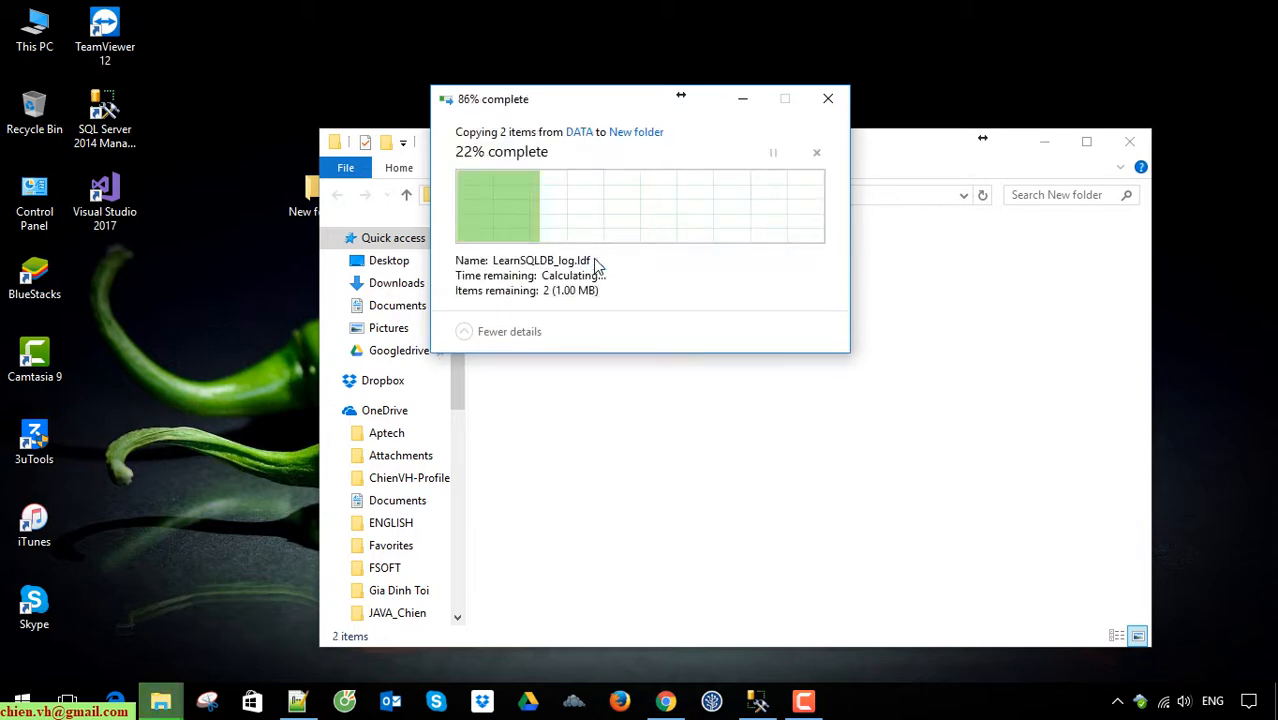
# Switch the new folder's contents to the List view.
pyautogui.rightClick(742, 377)
pyautogui.click(802, 450)
pyautogui.rightClick(746, 385)
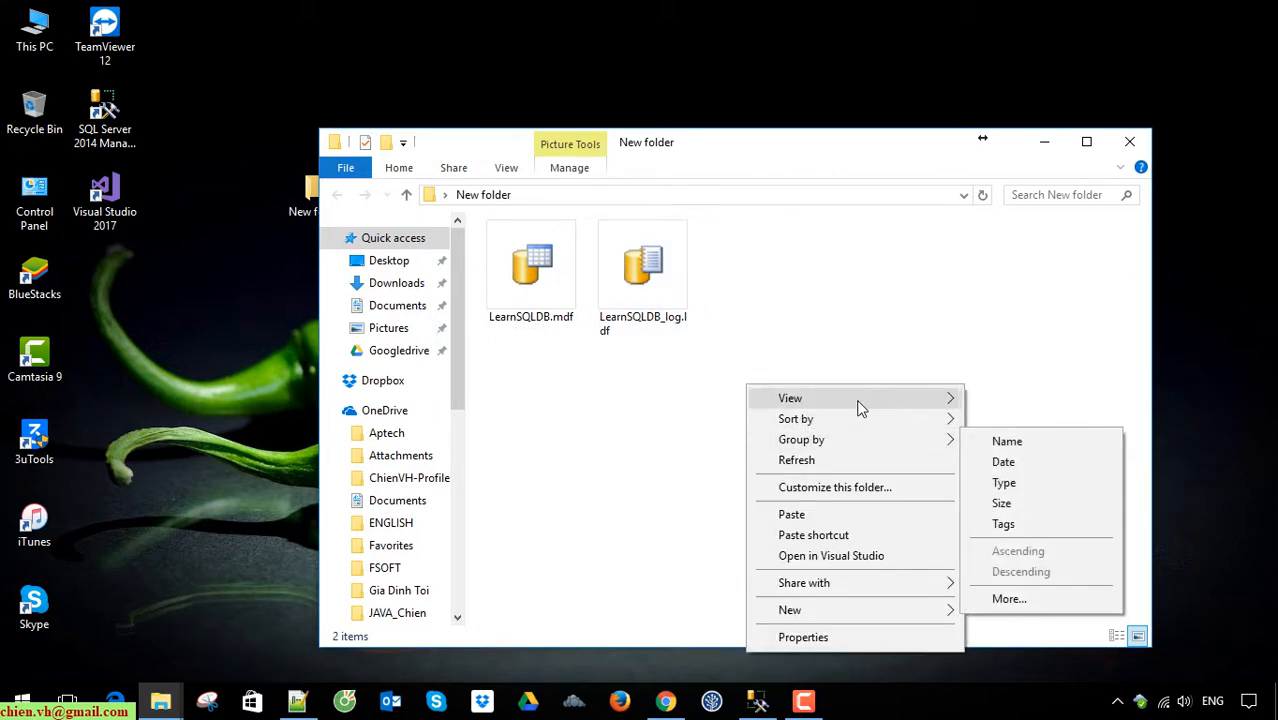
pyautogui.moveTo(860, 404)
pyautogui.click(1014, 479)
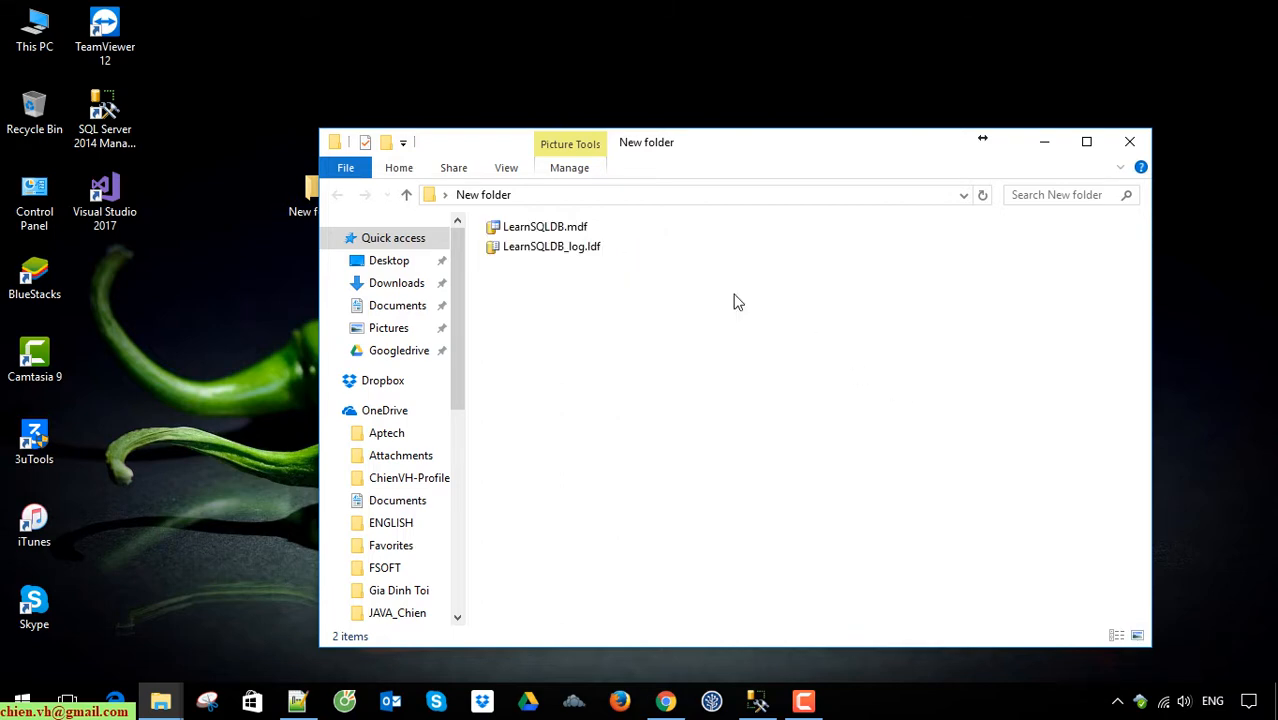
# Delete LearnSQLDB.mdf and LearnSQLDB_log.ldf from the SQL Server DATA folder, granting administrator permission.
pyautogui.click(757, 701)
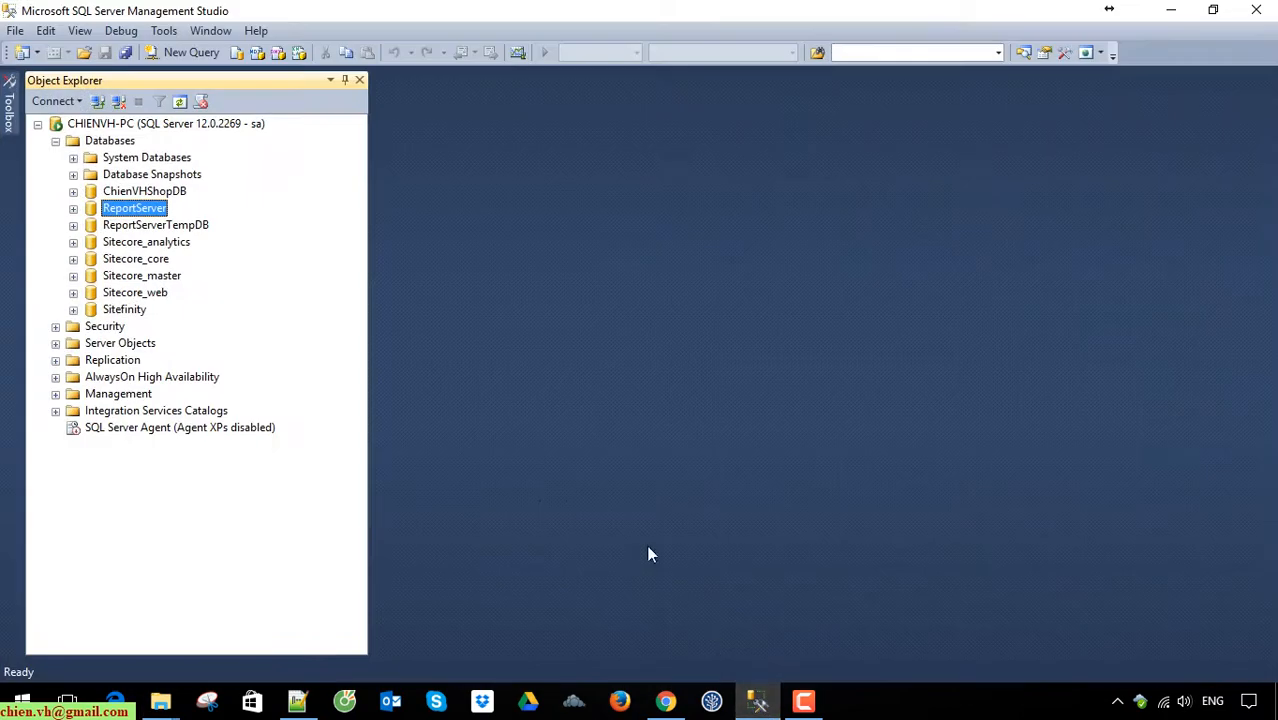
pyautogui.moveTo(160, 703)
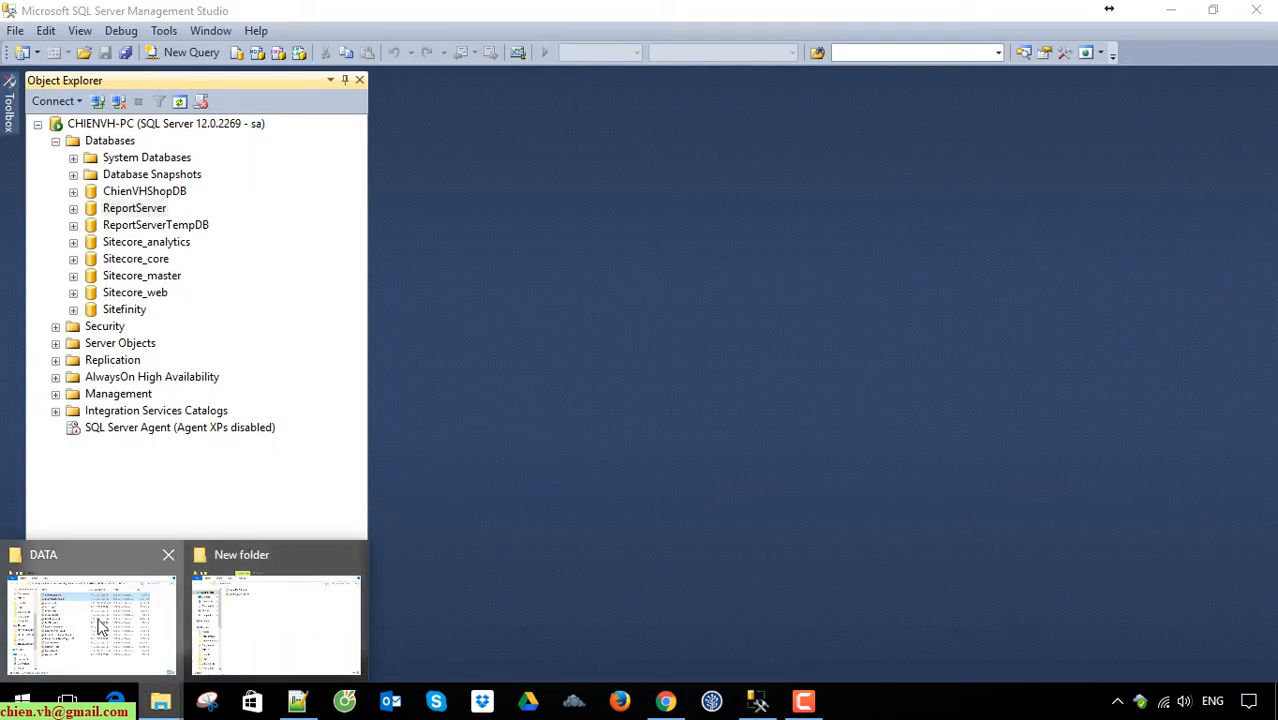
pyautogui.click(100, 625)
pyautogui.click(524, 229)
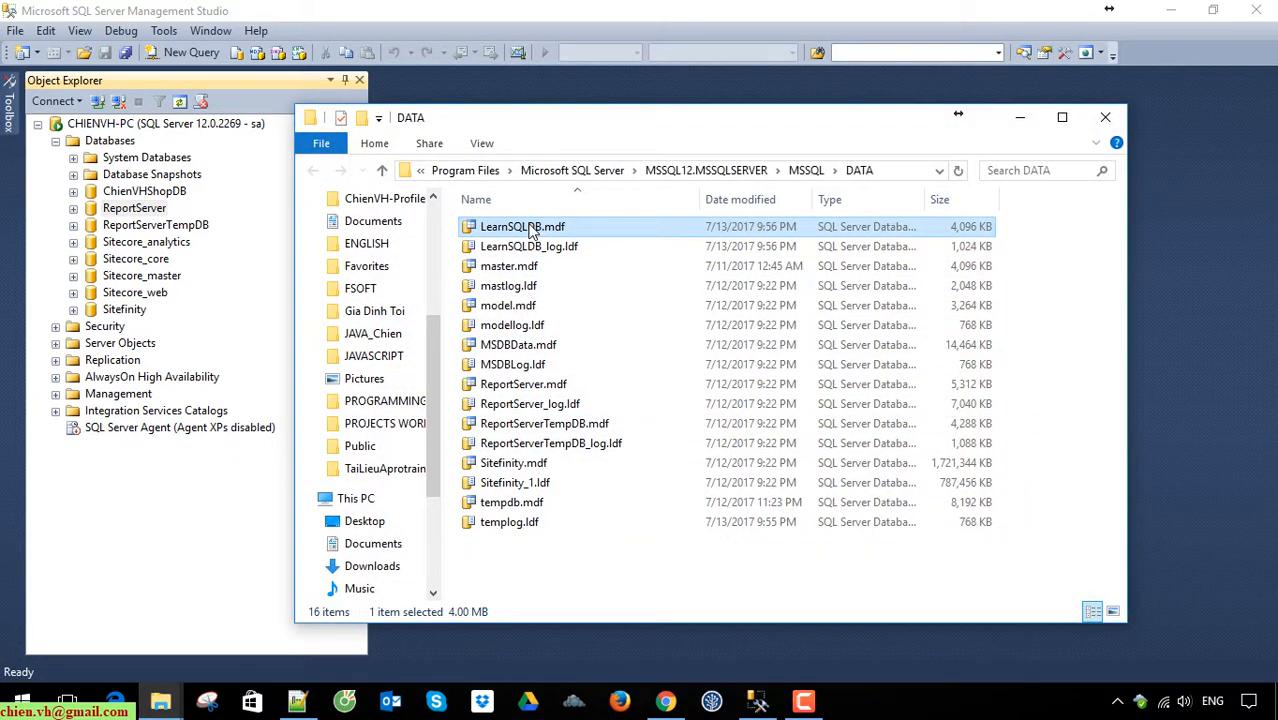
pyautogui.keyDown('ctrl'); pyautogui.click(547, 252); pyautogui.keyUp('ctrl')
pyautogui.press('Delete')
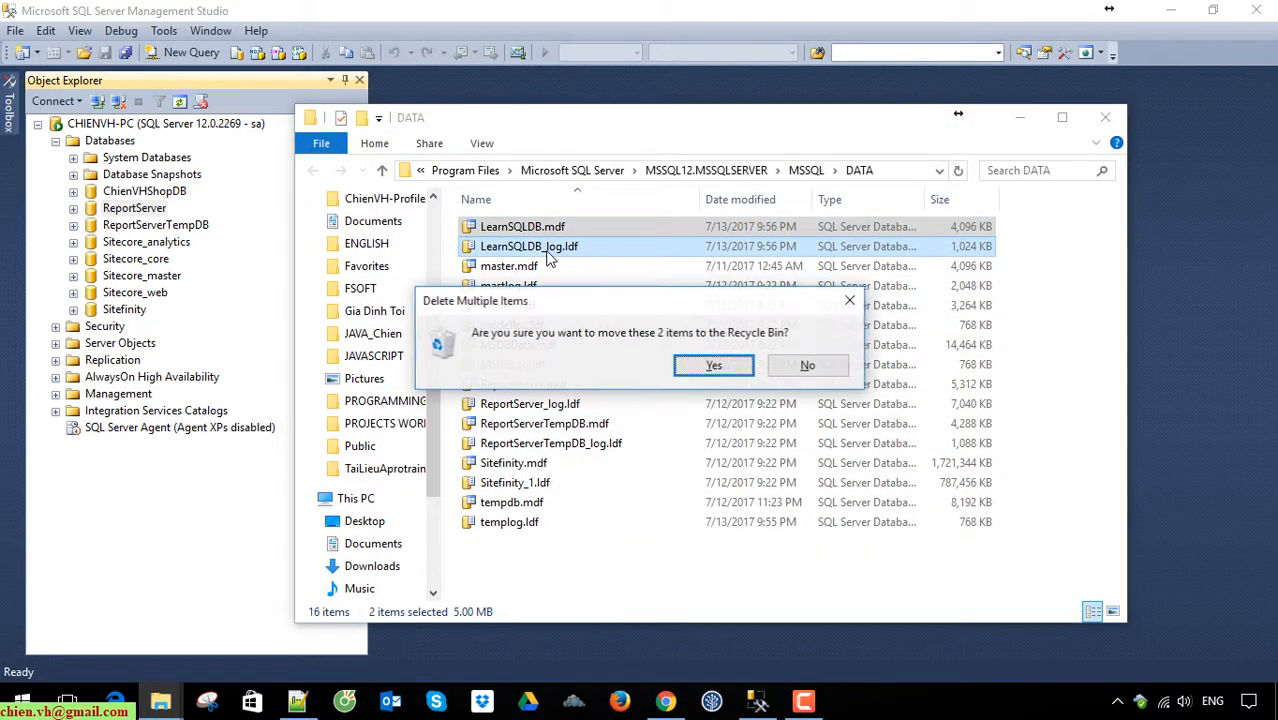
pyautogui.press('Return')
pyautogui.click(597, 265)
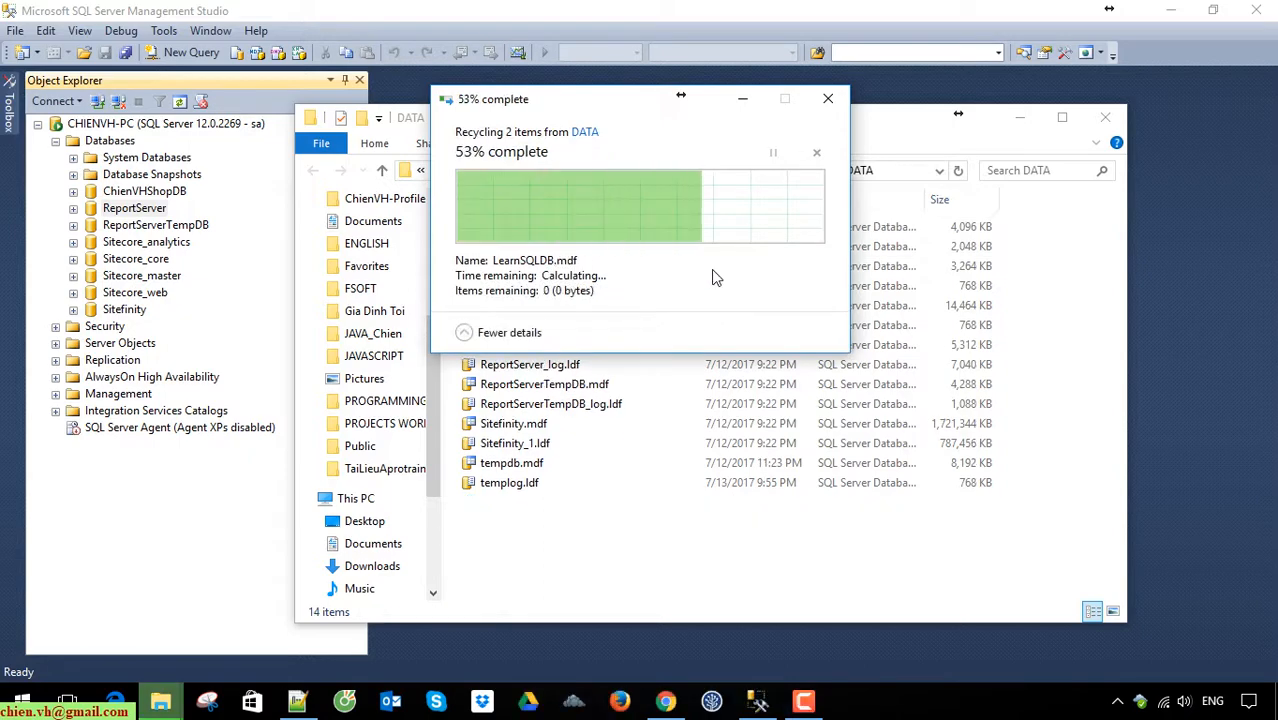
# Arrange the DATA and New folder windows side by side on the desktop and compare their files.
pyautogui.click(1170, 10)
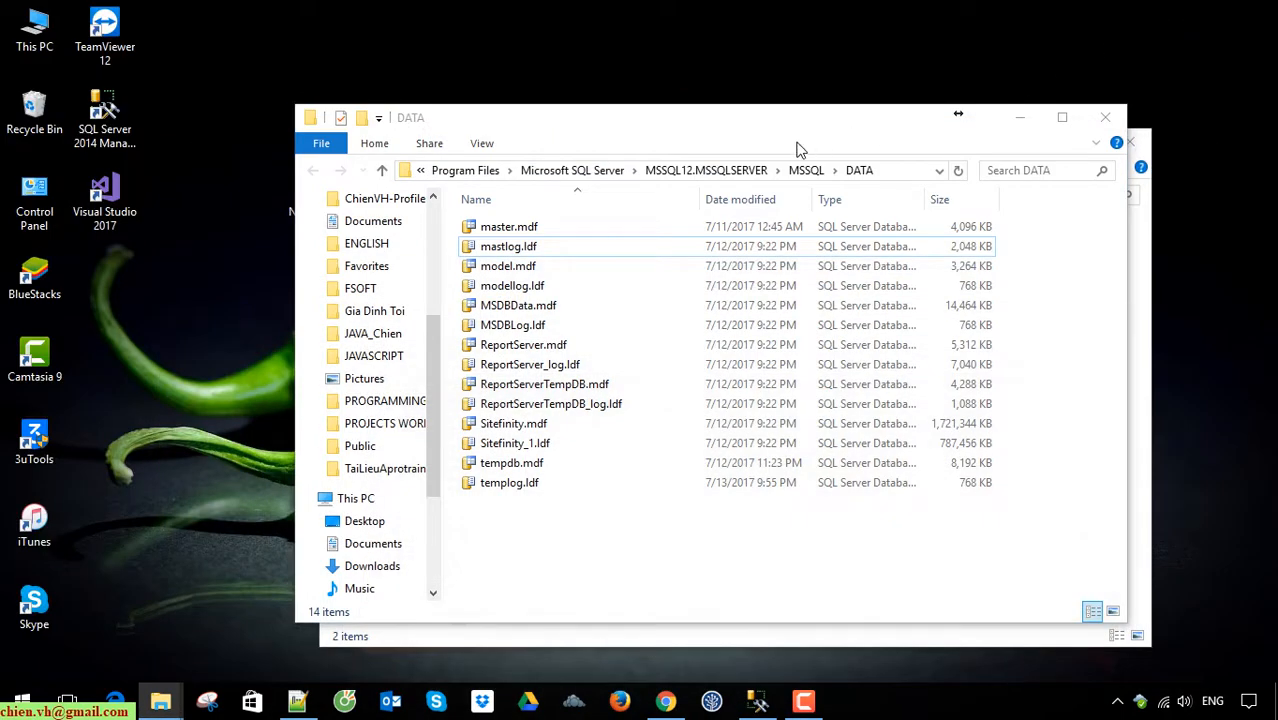
pyautogui.moveTo(796, 128); pyautogui.dragTo(462, 90)
pyautogui.moveTo(779, 155); pyautogui.dragTo(1079, 174)
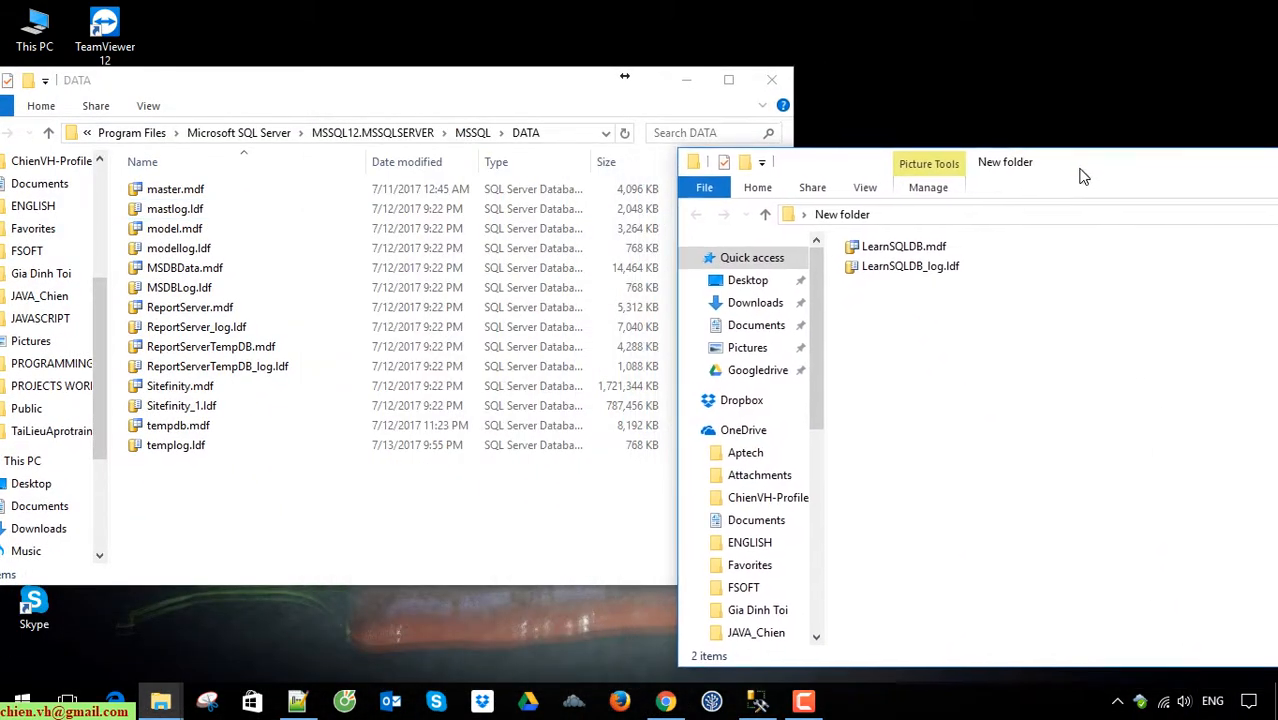
pyautogui.click(371, 483)
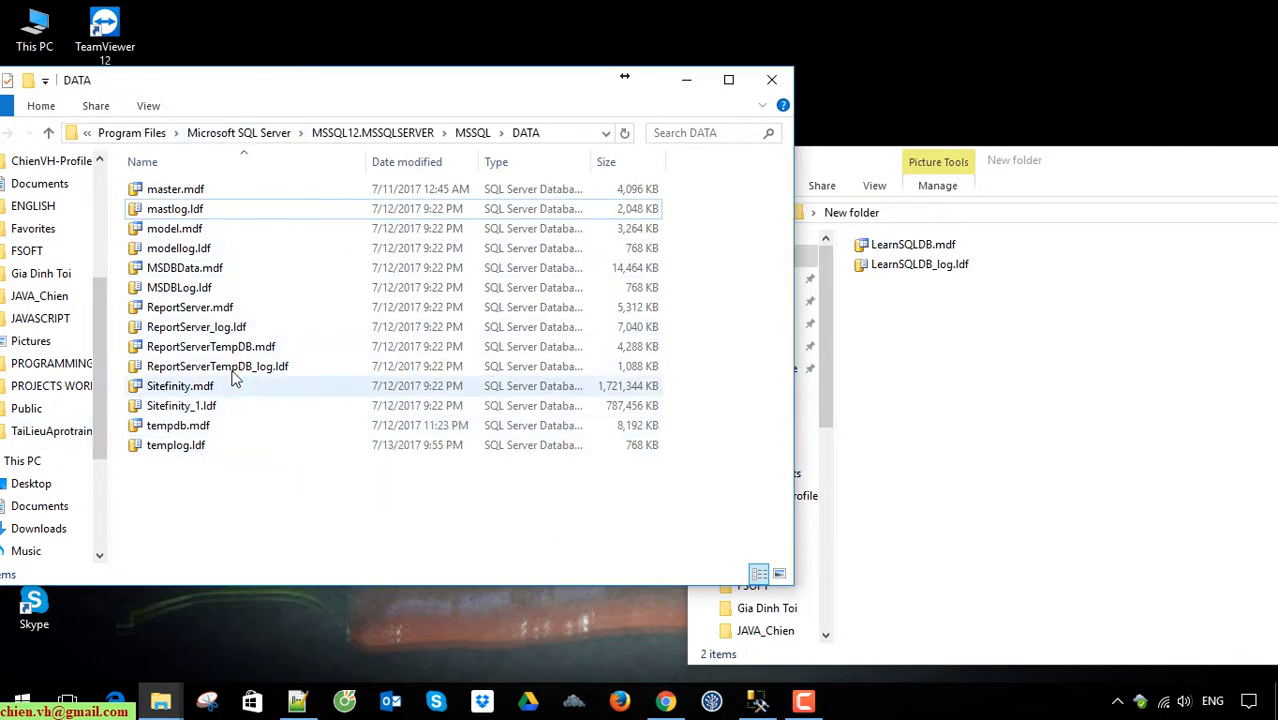
pyautogui.click(1117, 508)
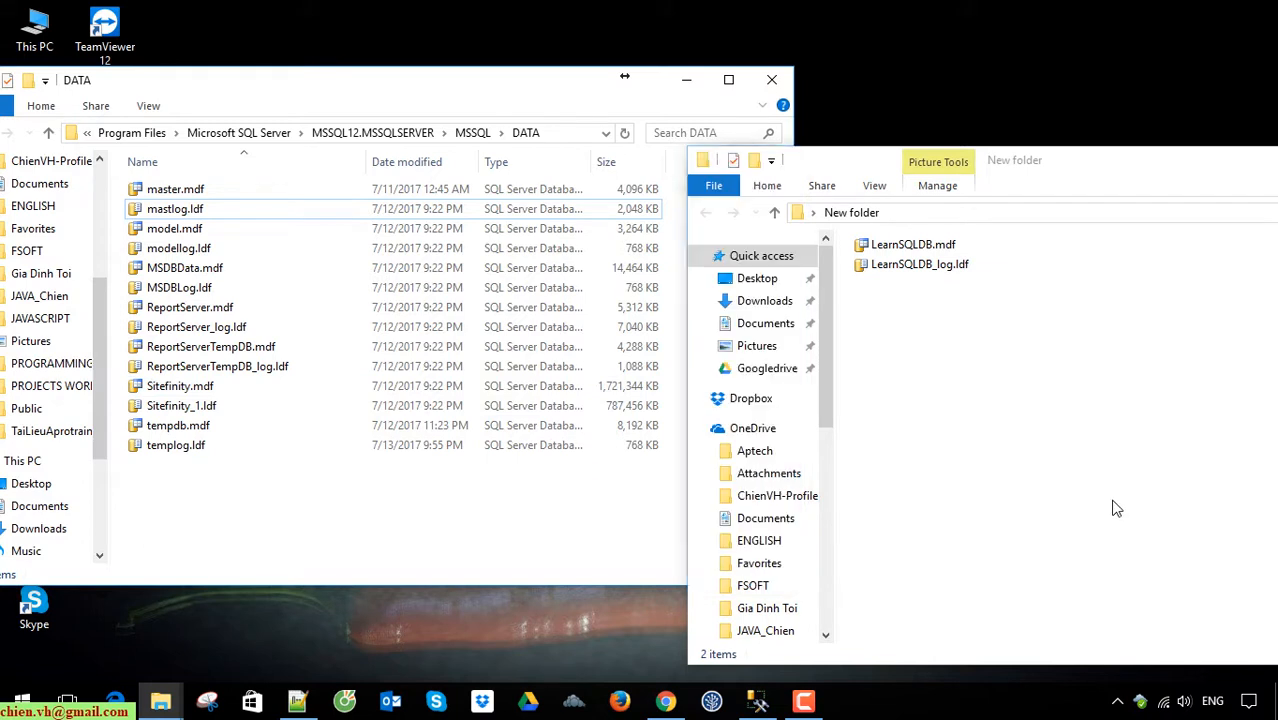
# Copy LearnSQLDB.mdf and LearnSQLDB_log.ldf from the desktop's New folder.
pyautogui.moveTo(1151, 395); pyautogui.dragTo(876, 167)
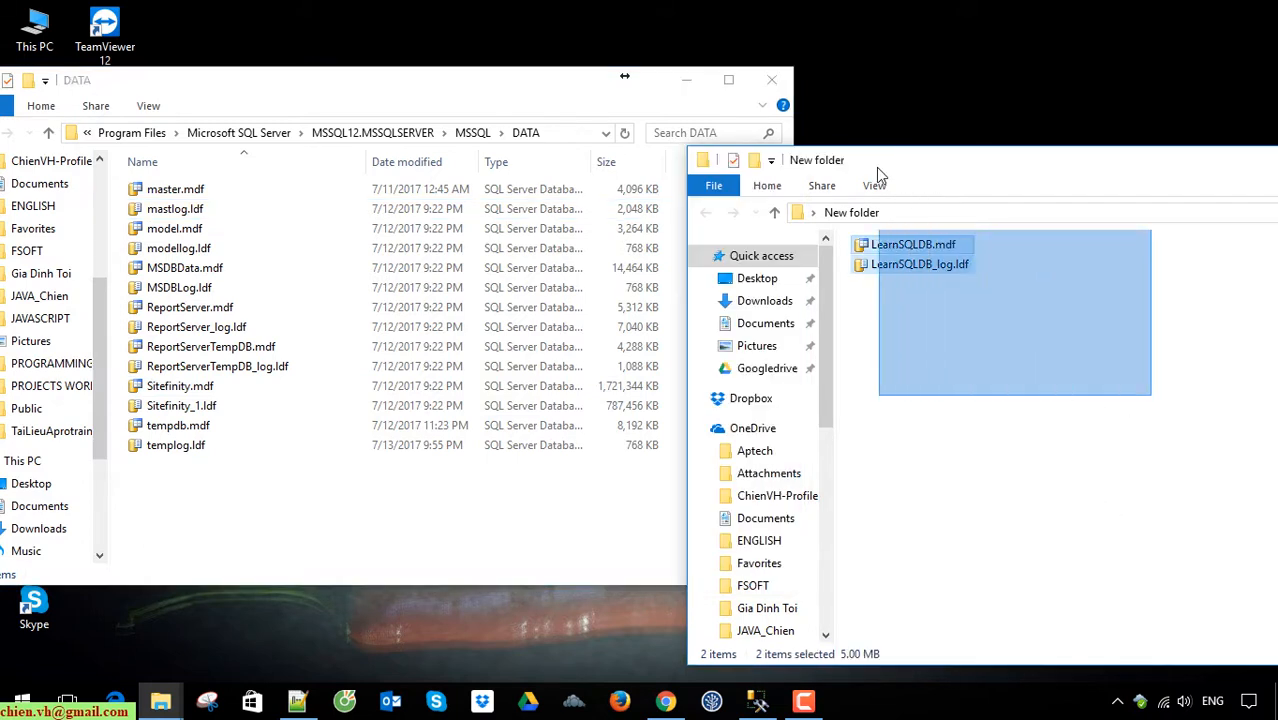
pyautogui.rightClick(908, 254)
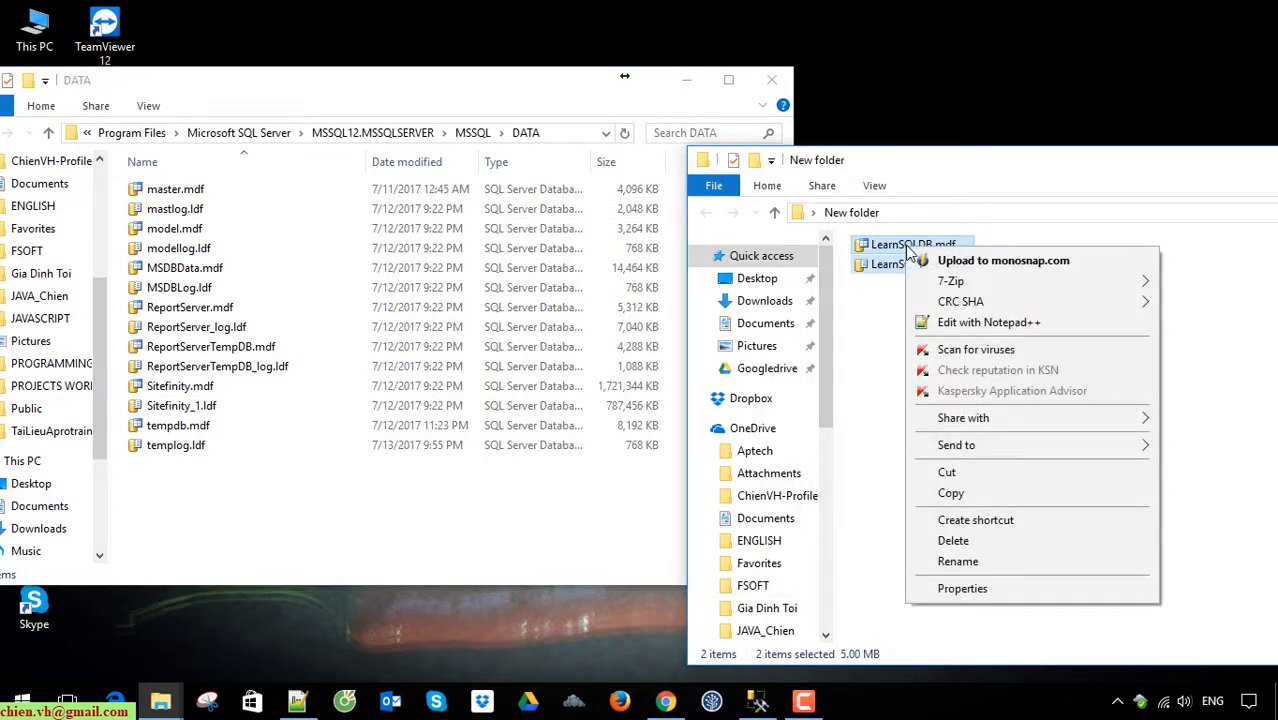
pyautogui.click(964, 494)
pyautogui.click(462, 512)
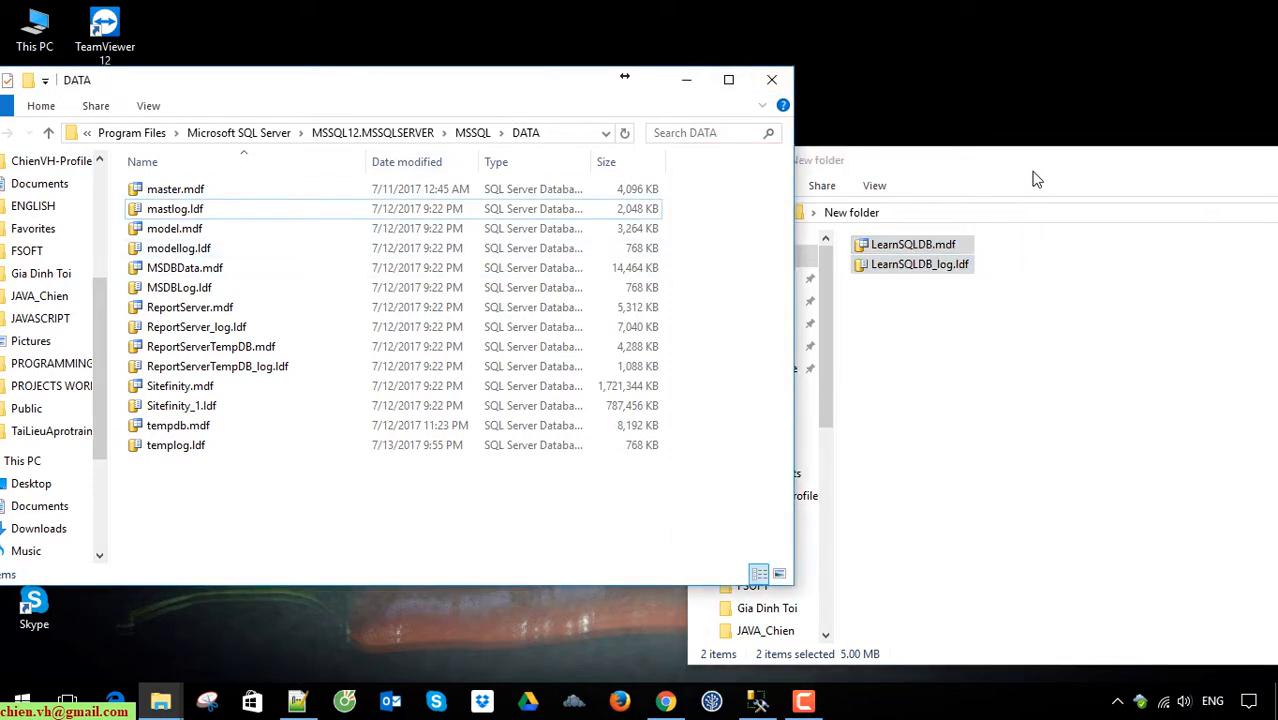
# Clear the open folder windows and copy the desktop's New folder into the root of the REPO (D:) drive.
pyautogui.moveTo(1037, 179); pyautogui.dragTo(402, 191)
pyautogui.click(866, 178)
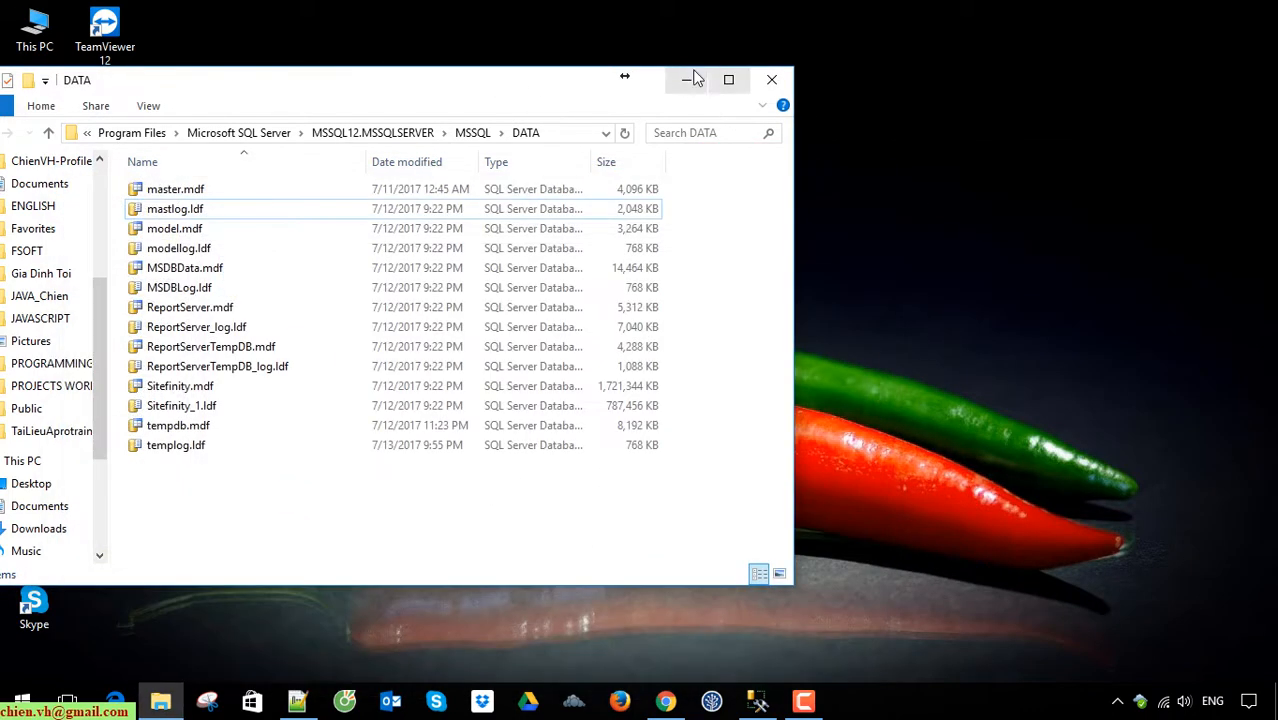
pyautogui.click(688, 79)
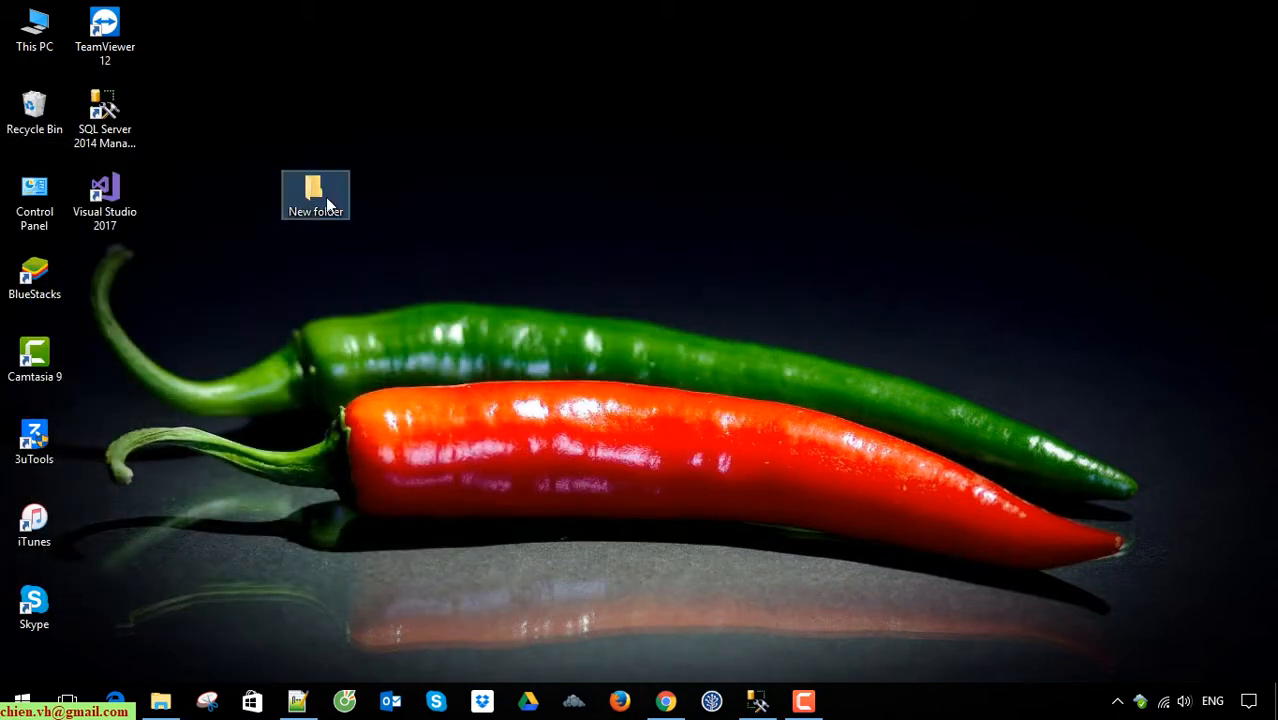
pyautogui.rightClick(327, 204)
pyautogui.click(398, 553)
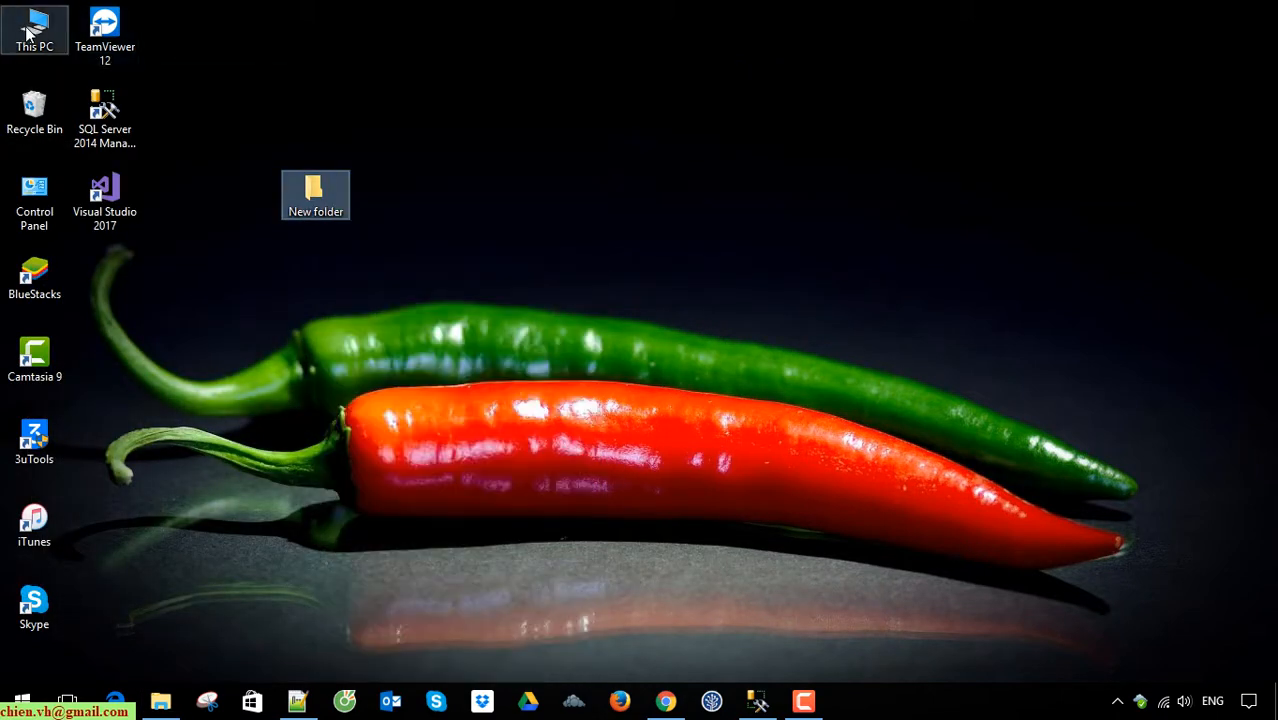
pyautogui.doubleClick(28, 33)
pyautogui.doubleClick(828, 172)
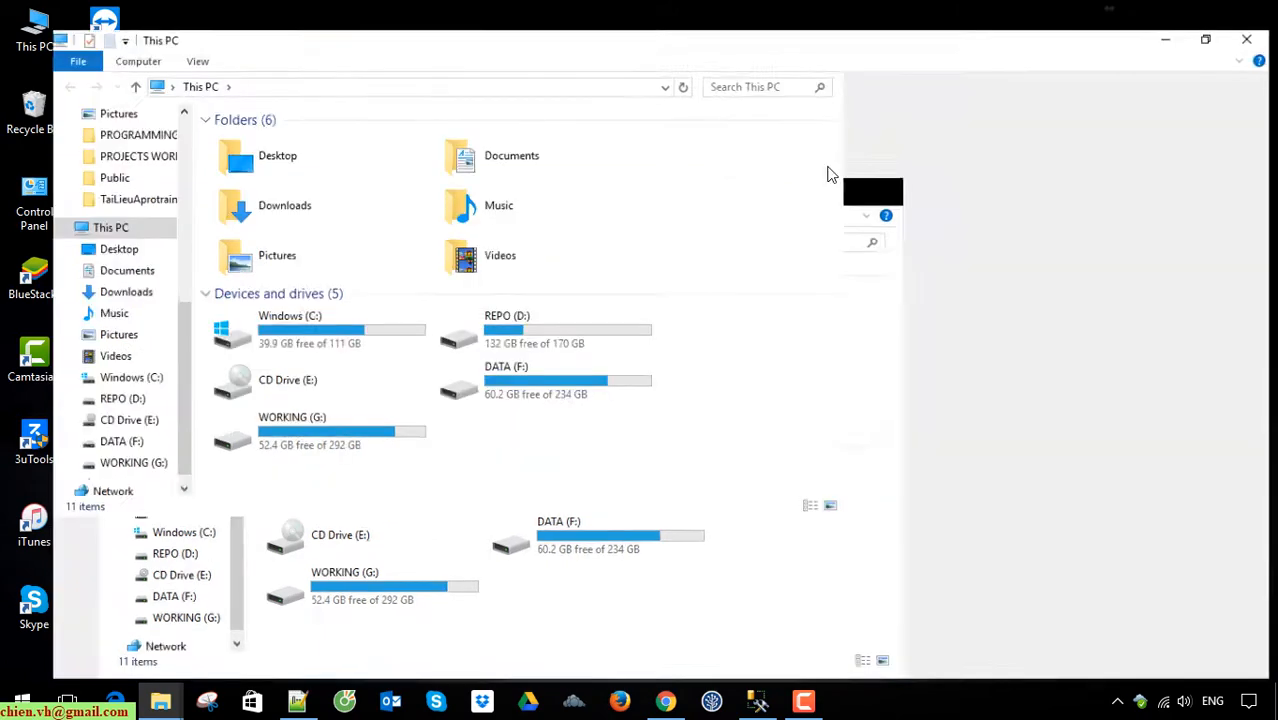
pyautogui.doubleClick(528, 277)
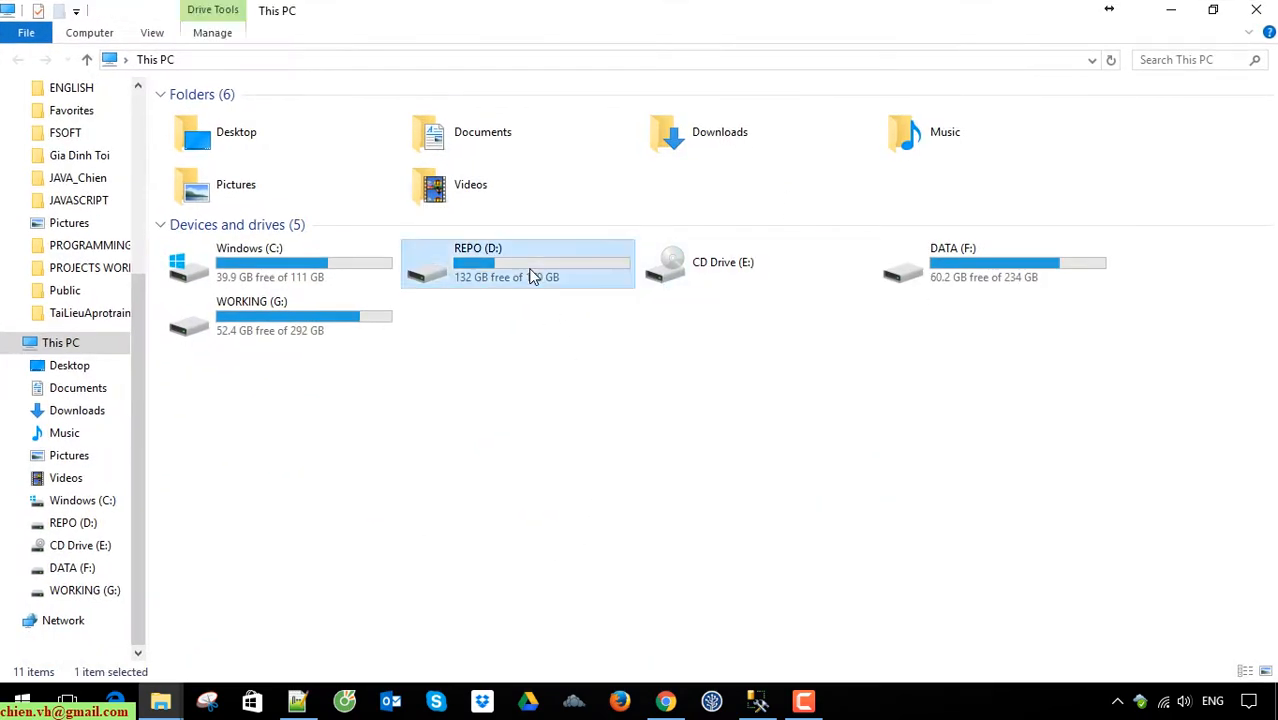
pyautogui.rightClick(368, 531)
pyautogui.click(559, 389)
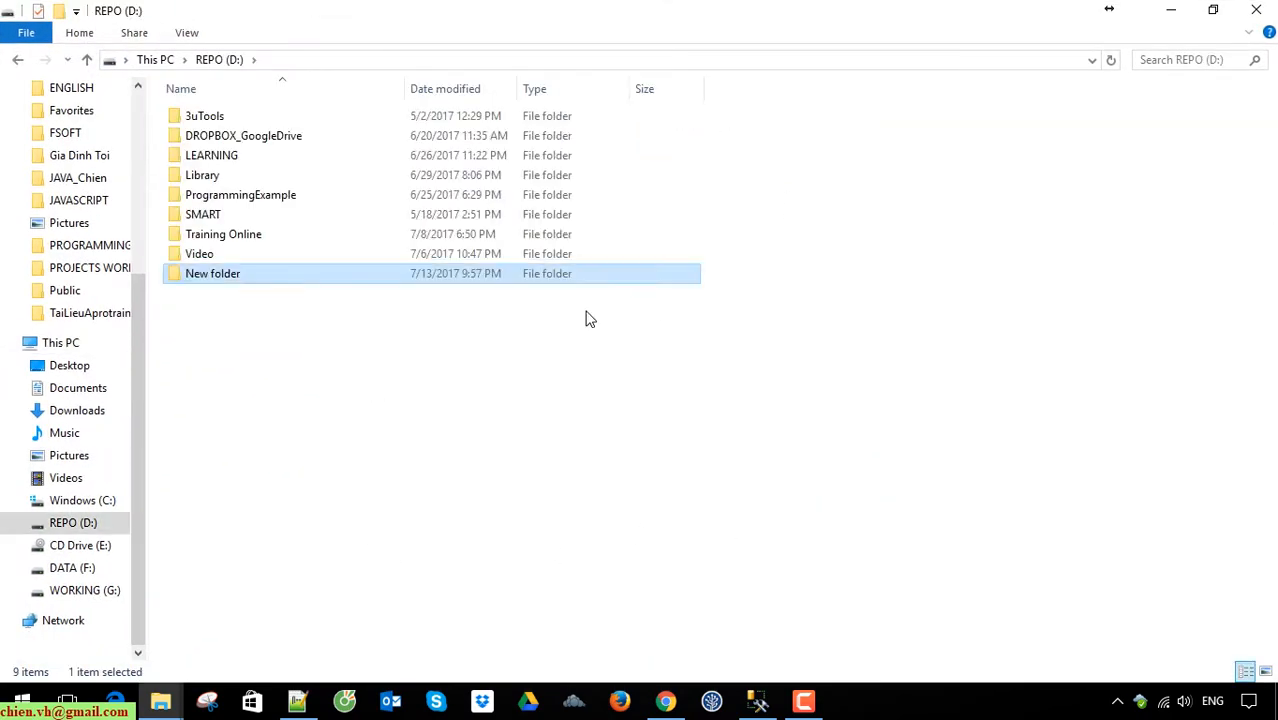
# Switch to SQL Server Management Studio and open the Attach Databases dialog to locate a database data file.
pyautogui.click(1175, 15)
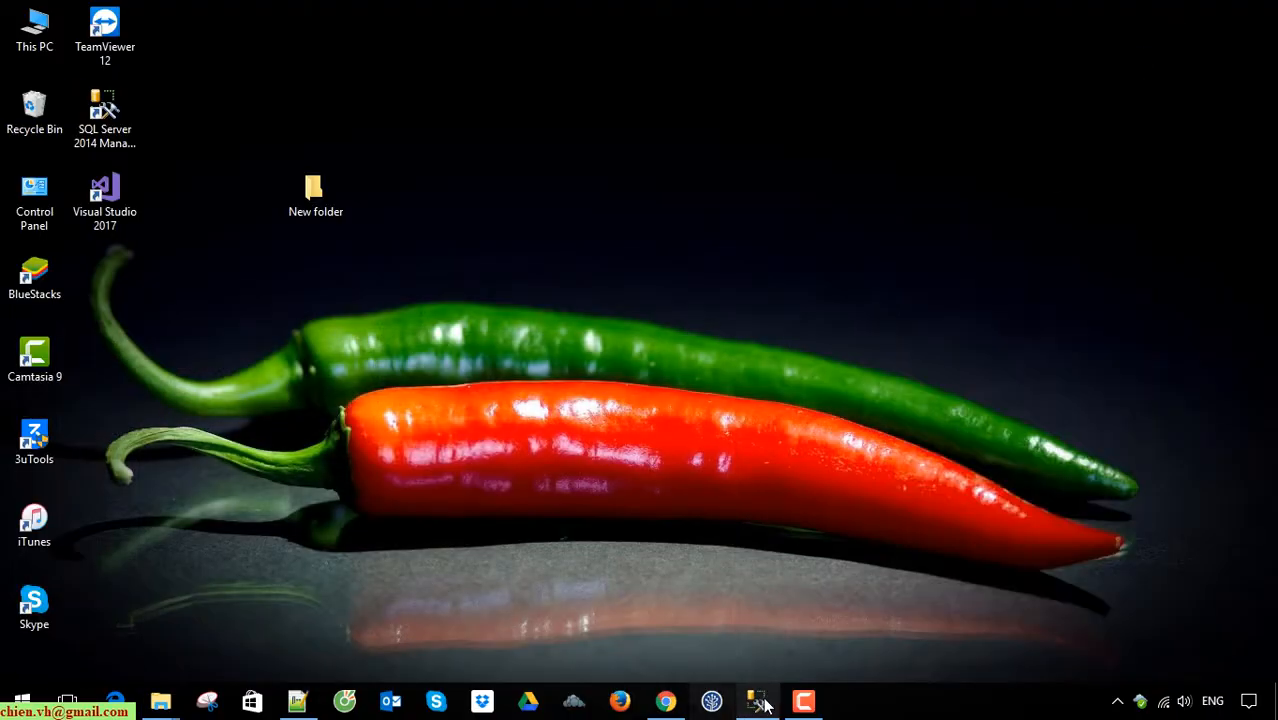
pyautogui.click(760, 701)
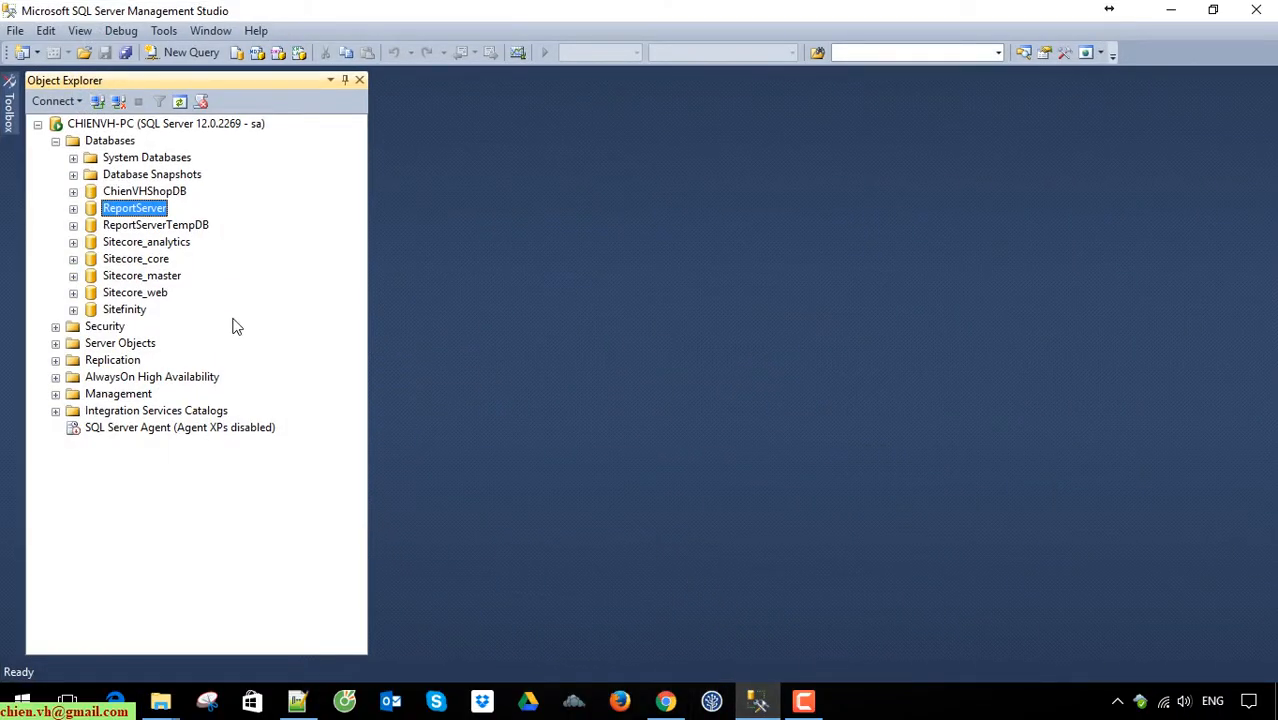
pyautogui.rightClick(109, 143)
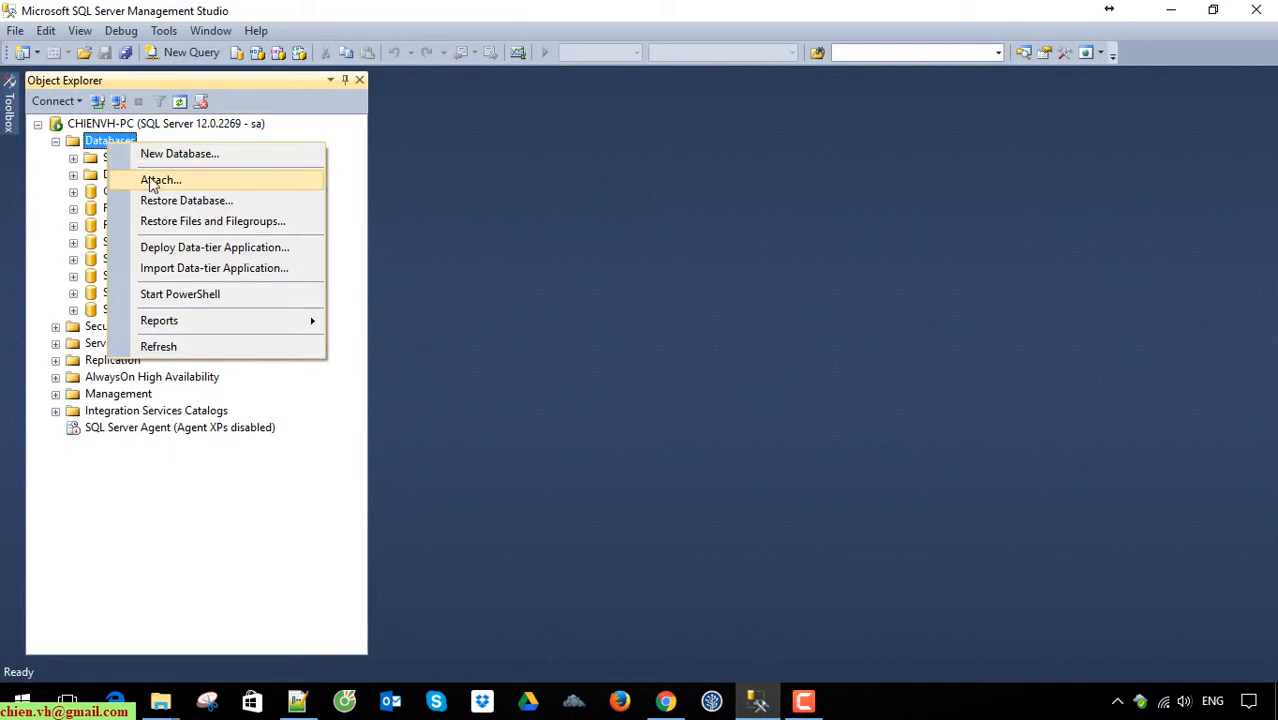
pyautogui.click(181, 184)
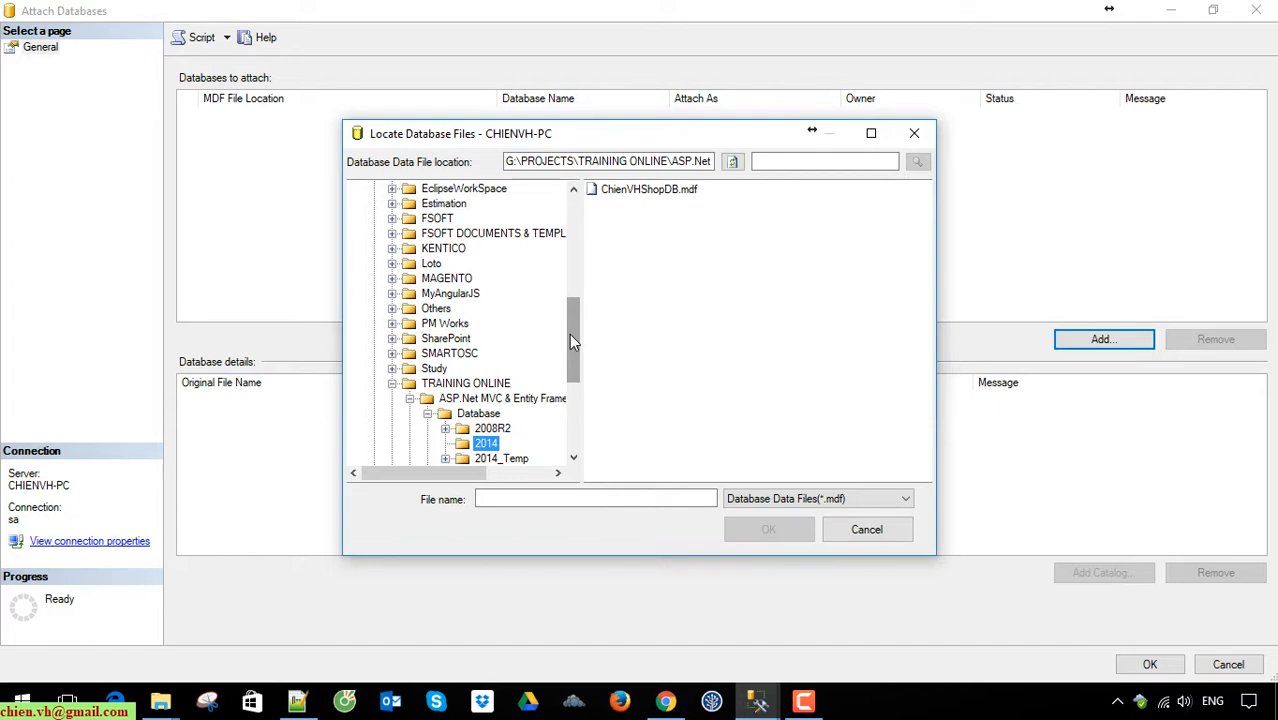
# Attach LearnSQLDB.mdf from D:\New folder and refresh the list of databases.
pyautogui.moveTo(571, 340); pyautogui.dragTo(573, 238)
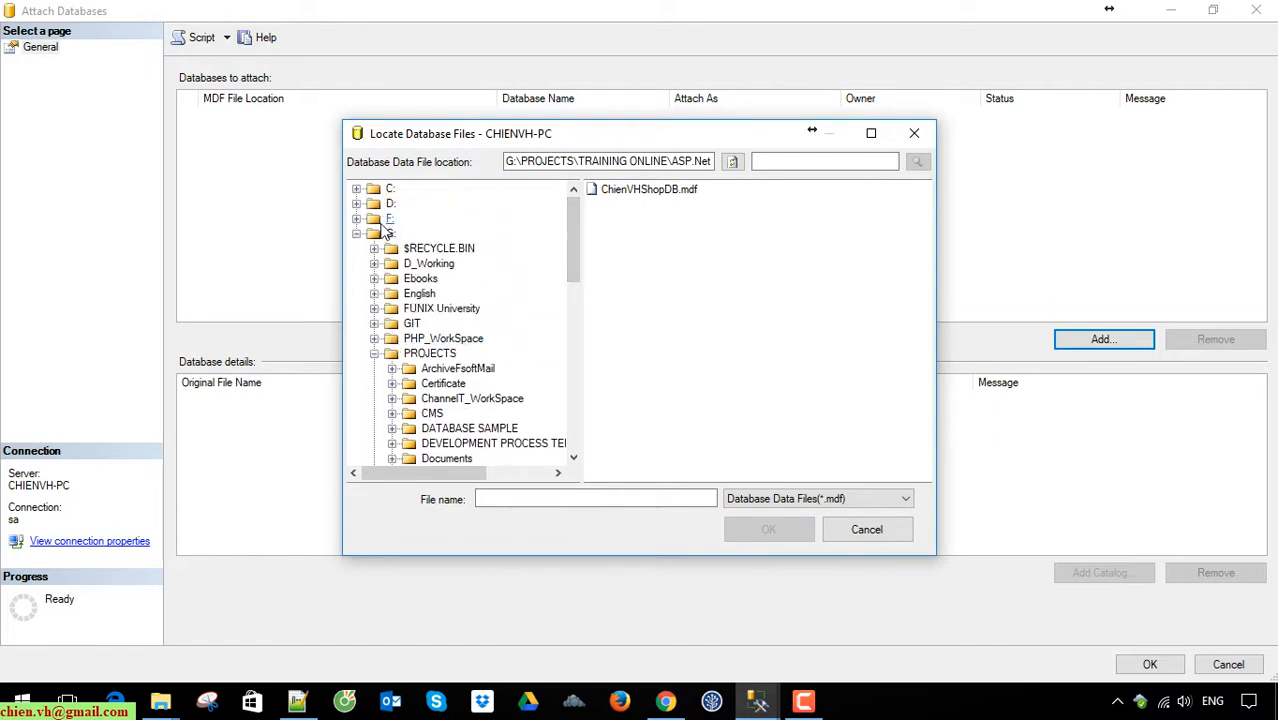
pyautogui.click(389, 233)
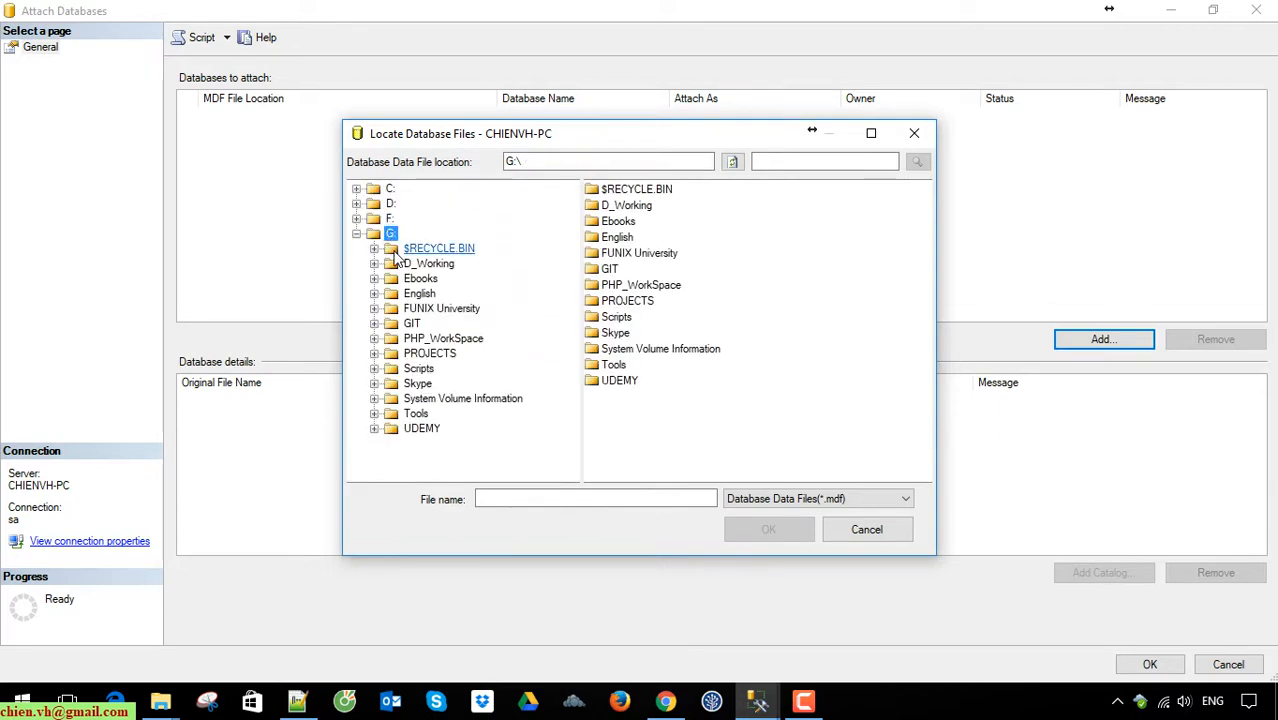
pyautogui.click(390, 219)
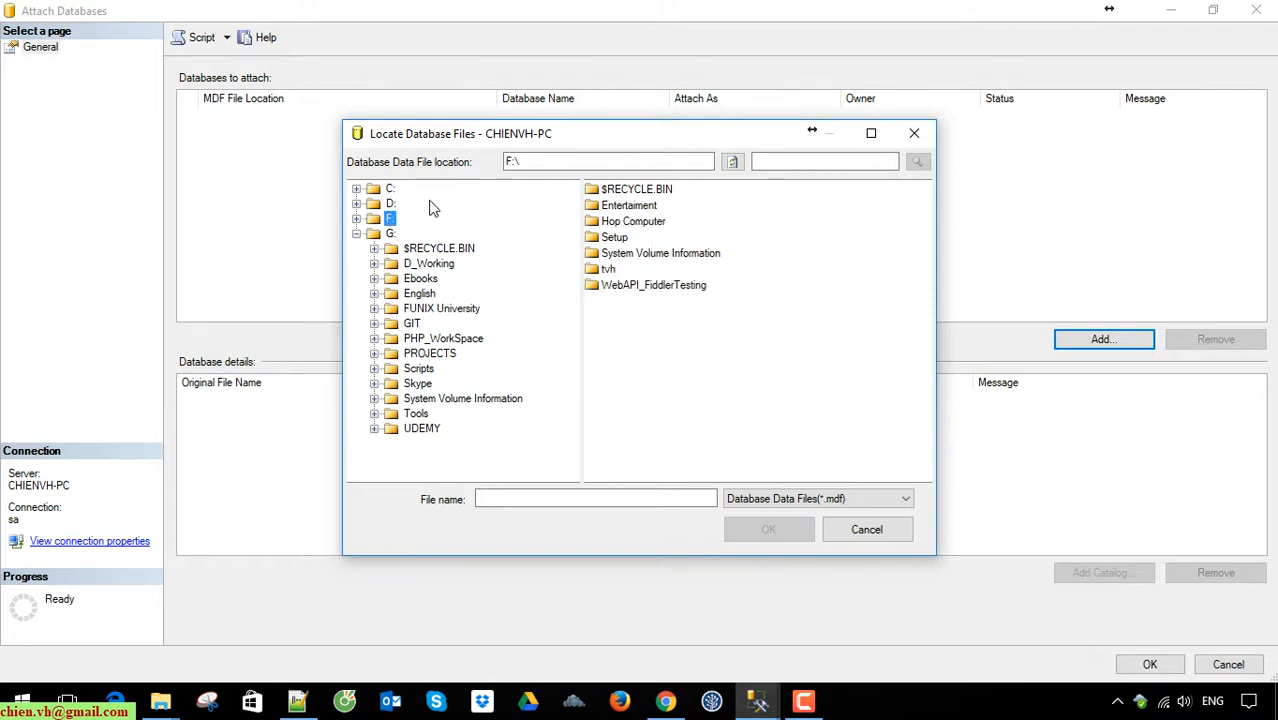
pyautogui.click(390, 203)
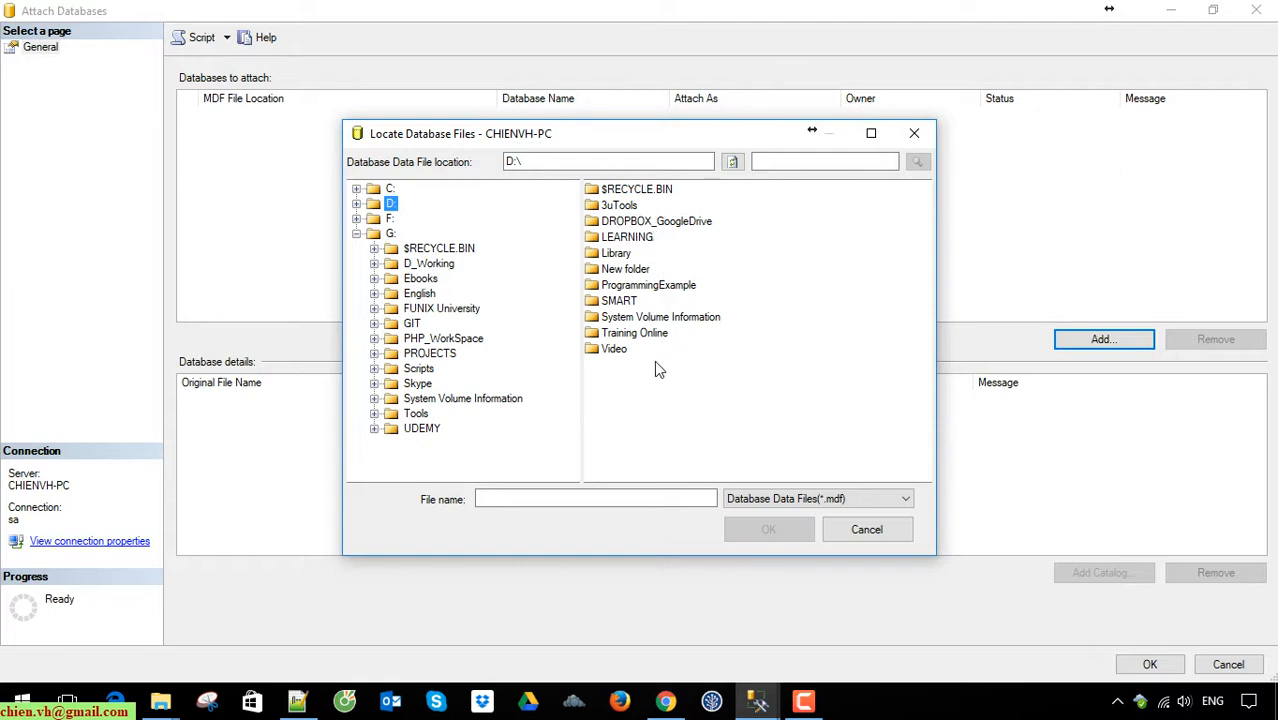
pyautogui.doubleClick(630, 270)
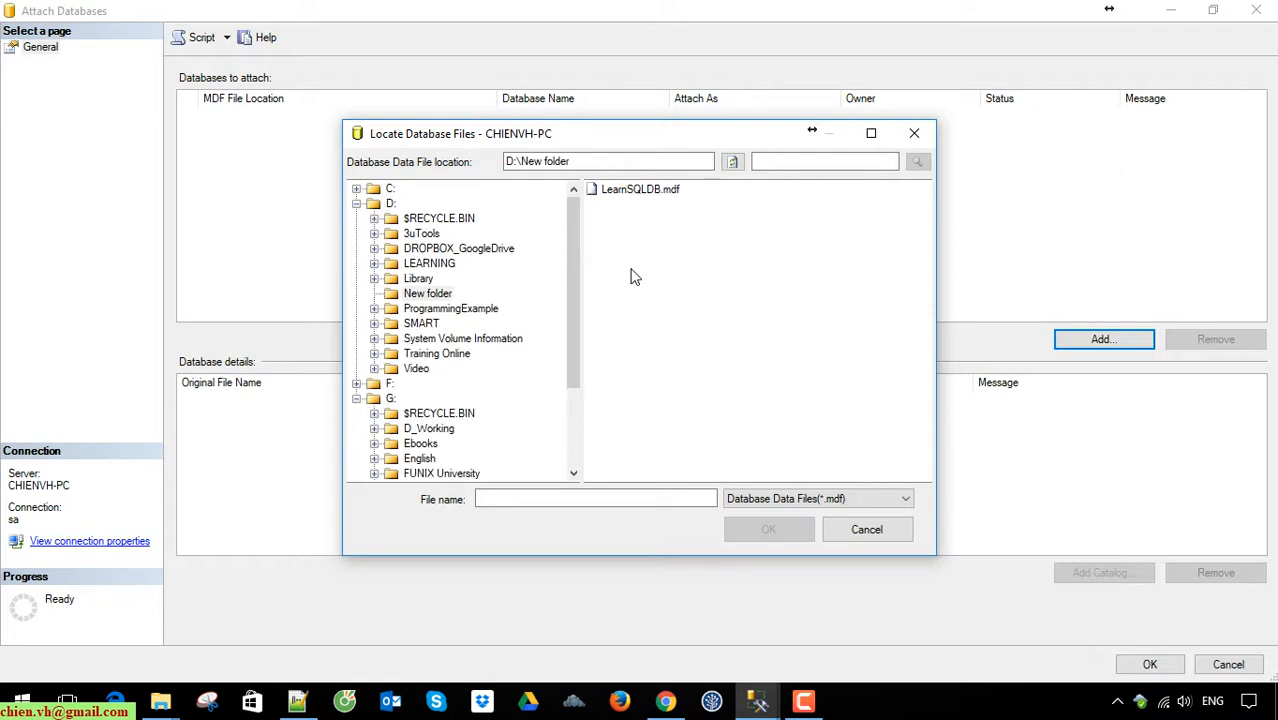
pyautogui.click(658, 193)
pyautogui.click(780, 532)
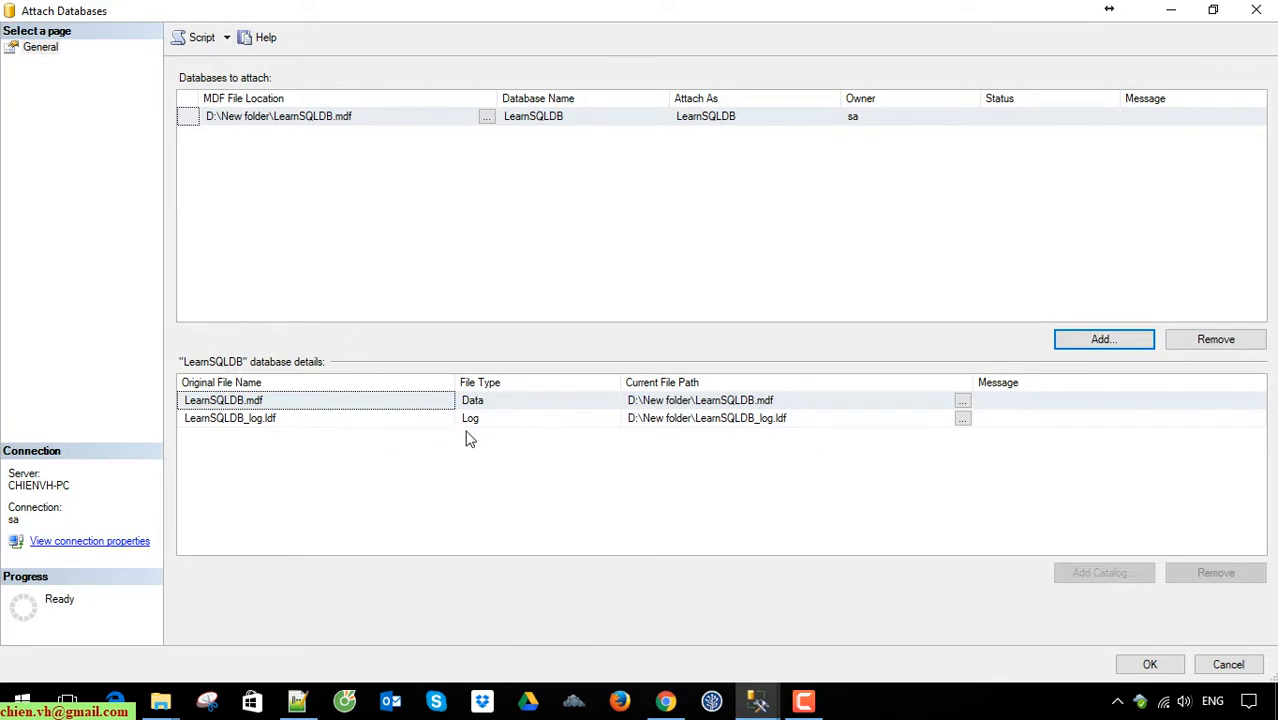
pyautogui.click(1151, 665)
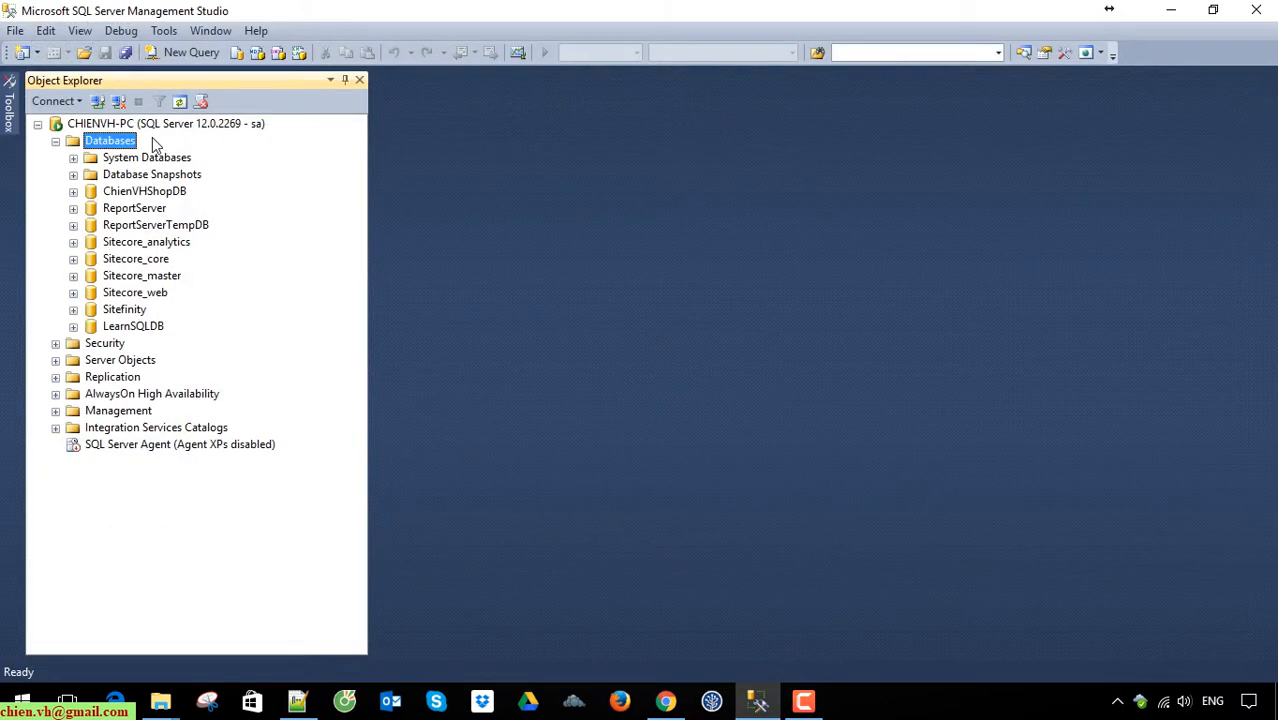
pyautogui.click(179, 101)
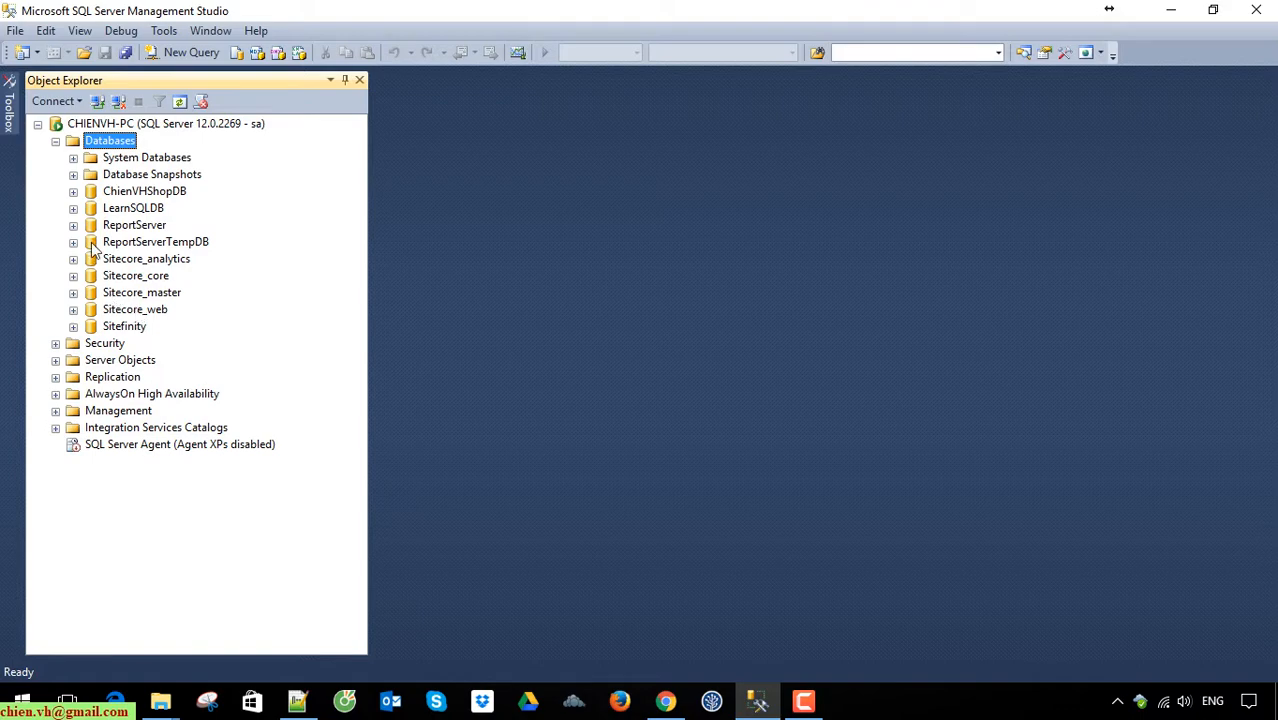
# Examine the rows of the dbo.Category table in LearnSQLDB, close them and collapse the database.
pyautogui.click(73, 209)
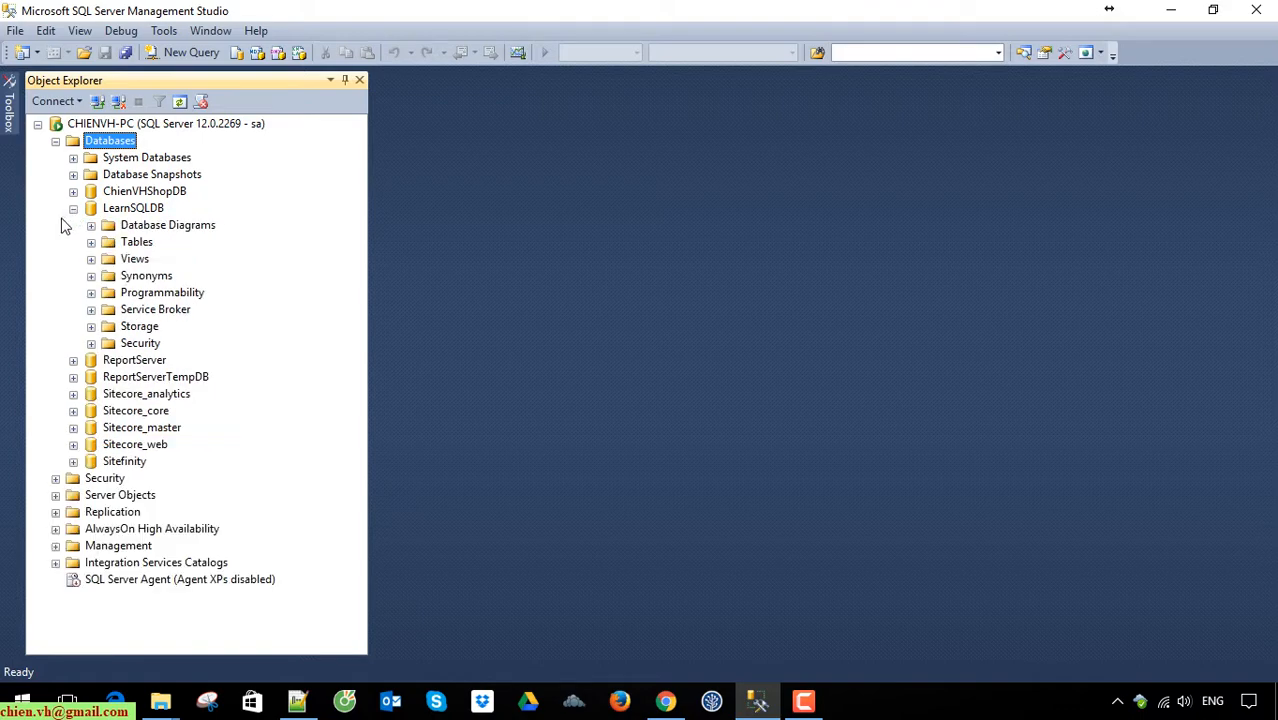
pyautogui.click(91, 243)
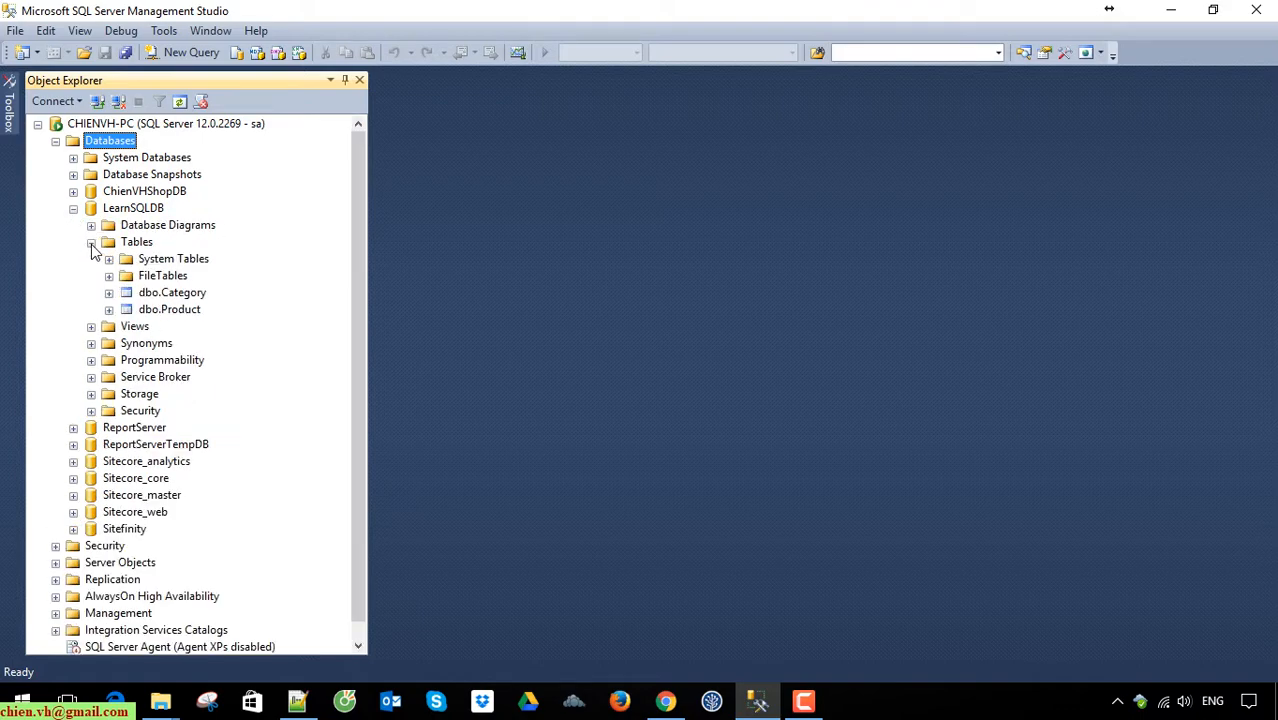
pyautogui.rightClick(172, 292)
pyautogui.click(258, 366)
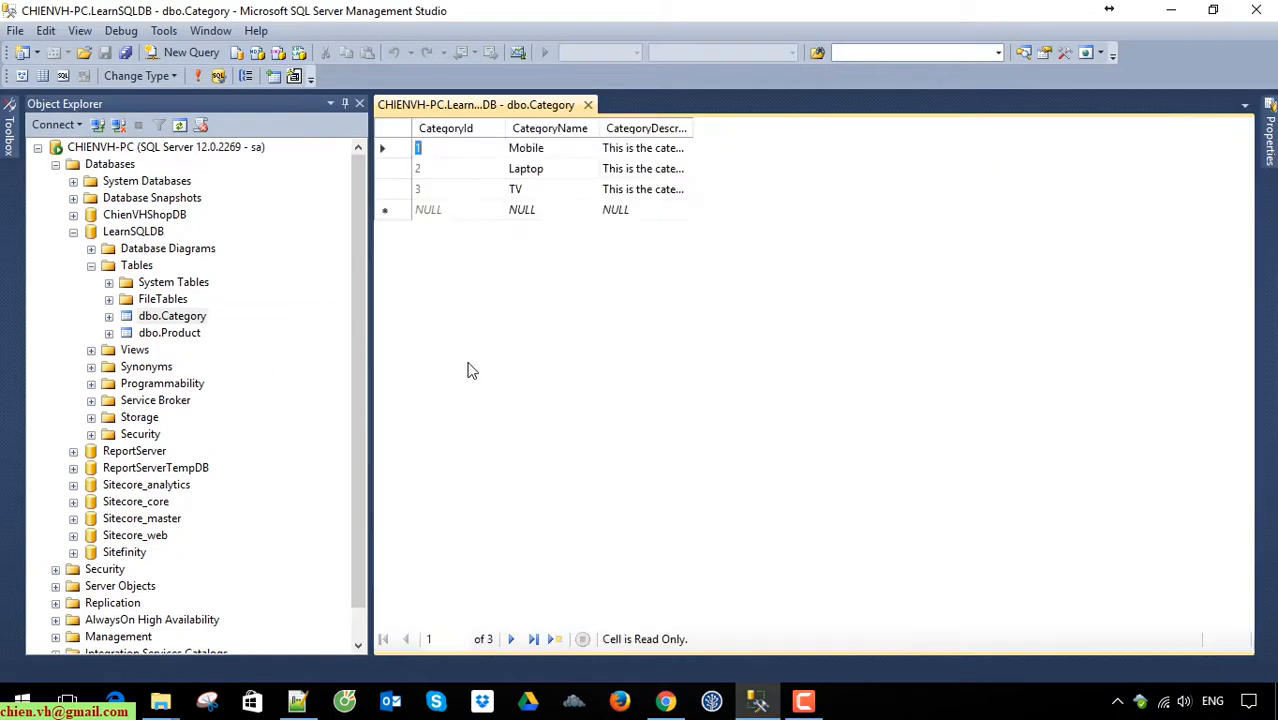
pyautogui.click(591, 106)
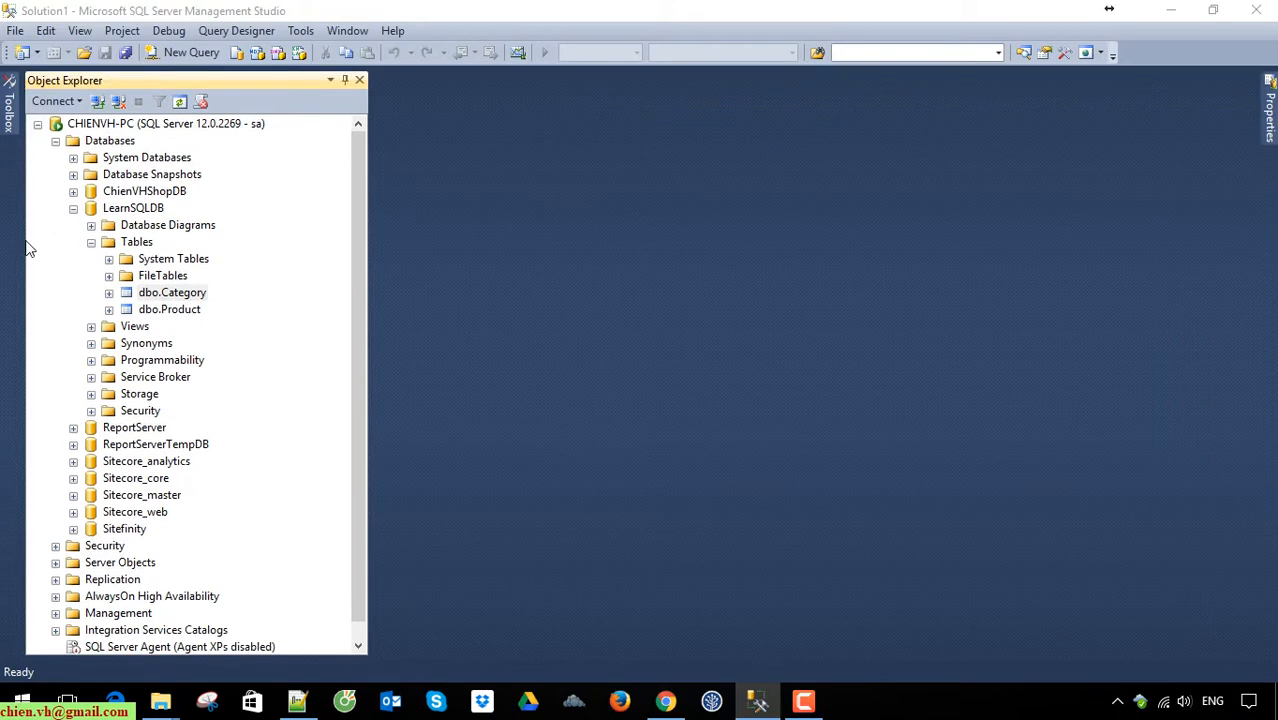
pyautogui.click(74, 210)
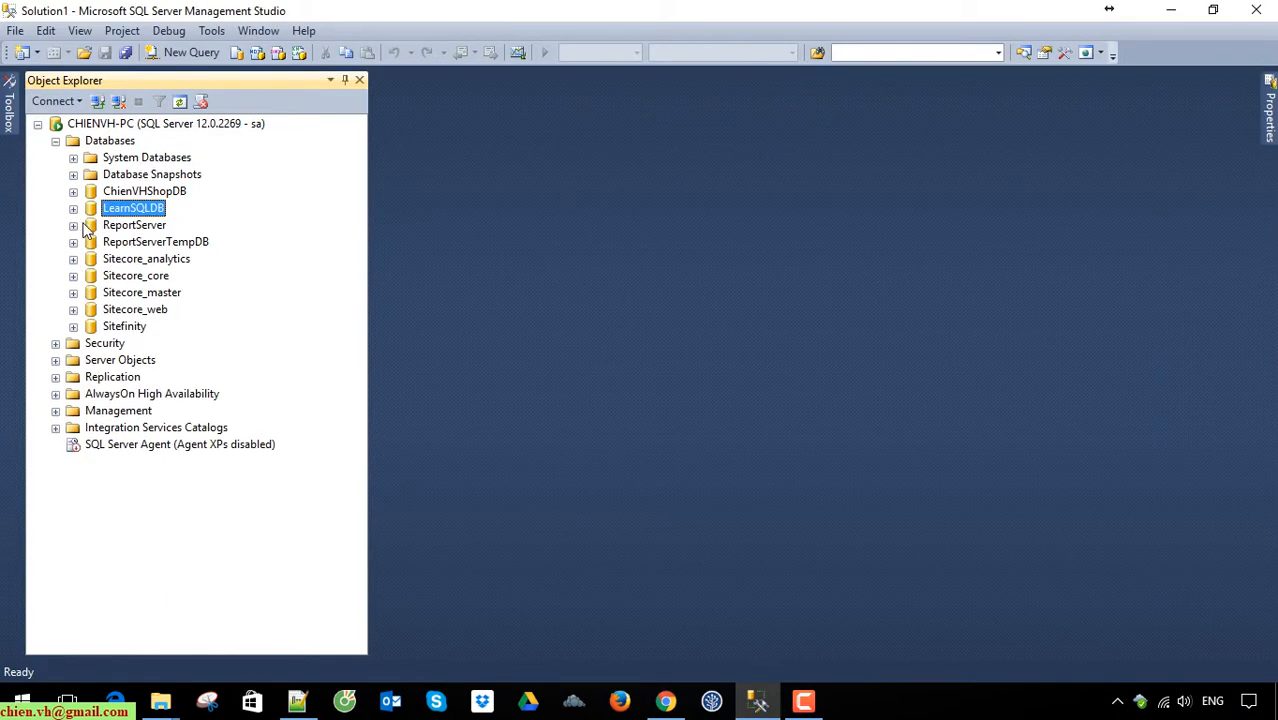
# Detach the LearnSQLDB database with Drop Connections and Update Statistics enabled.
pyautogui.rightClick(136, 208)
pyautogui.moveTo(201, 289)
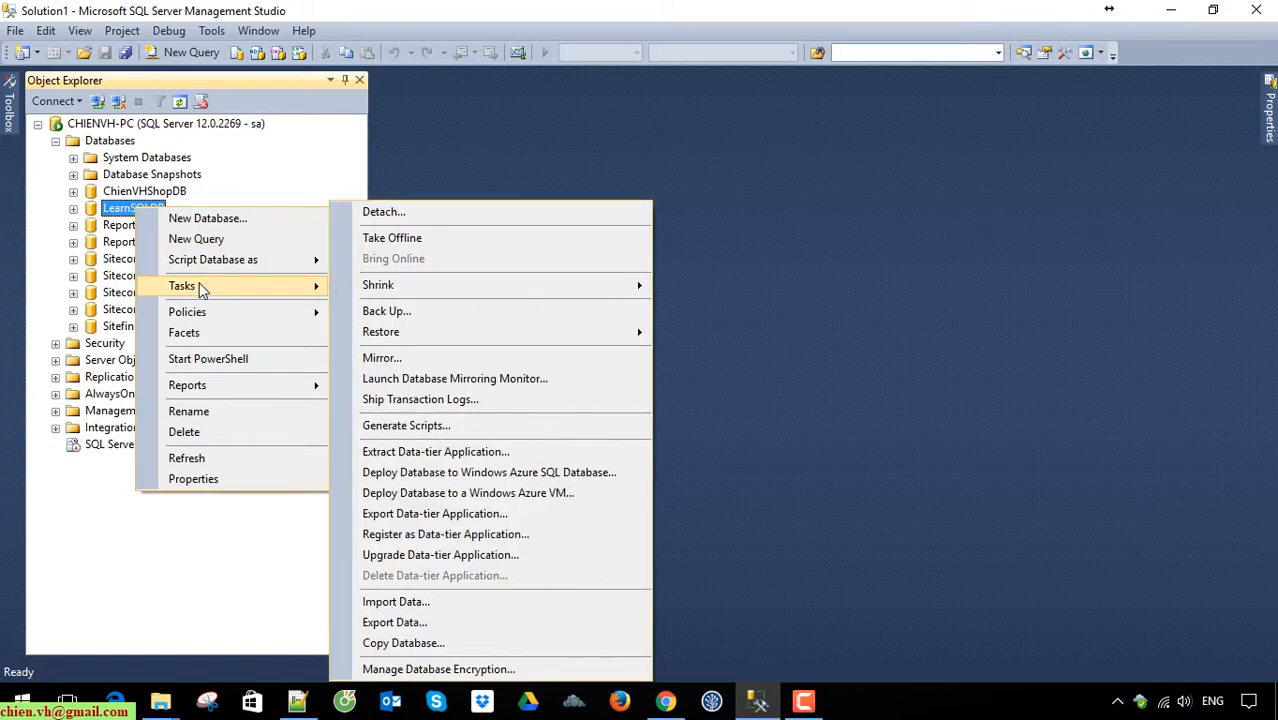
pyautogui.click(390, 212)
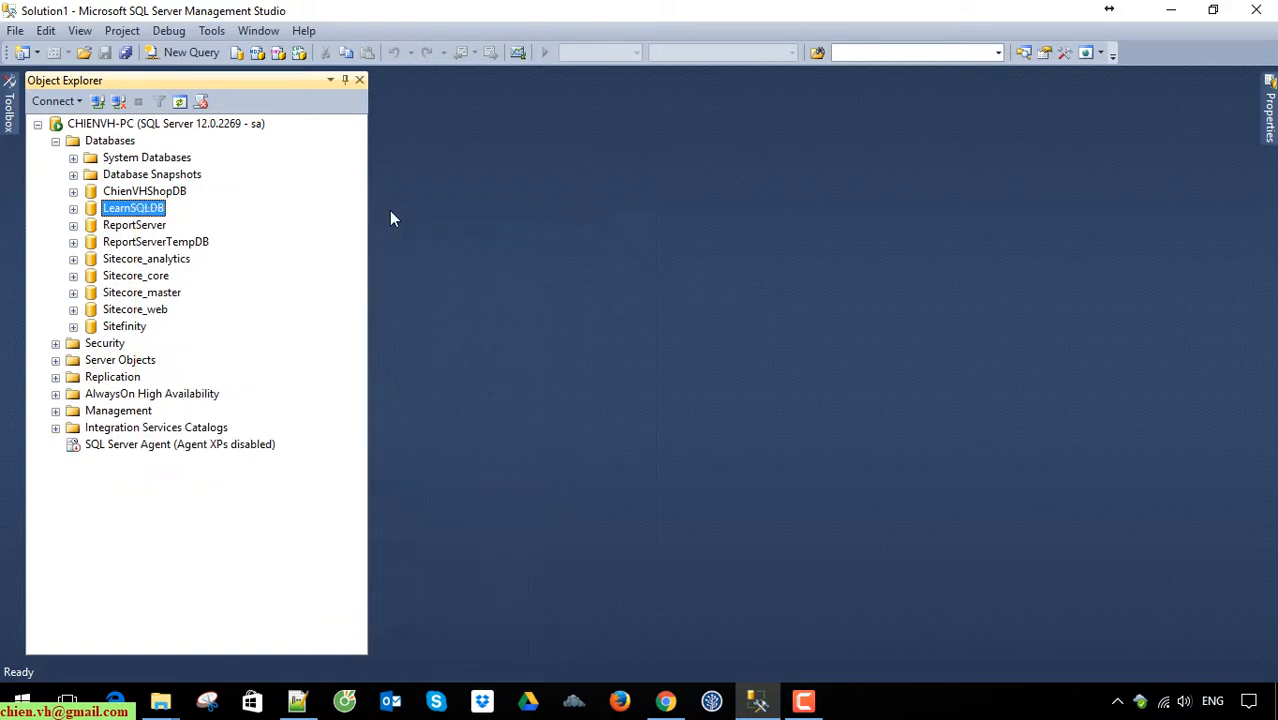
pyautogui.click(835, 613)
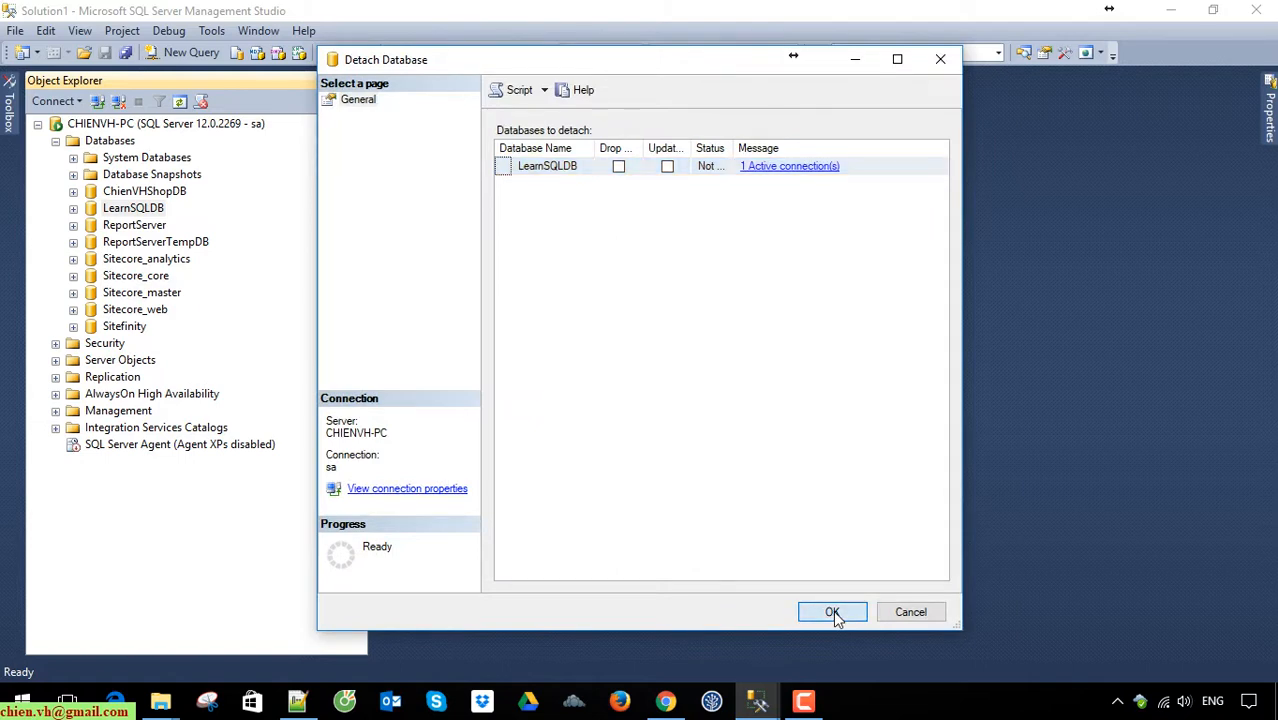
pyautogui.moveTo(645, 148); pyautogui.dragTo(754, 148)
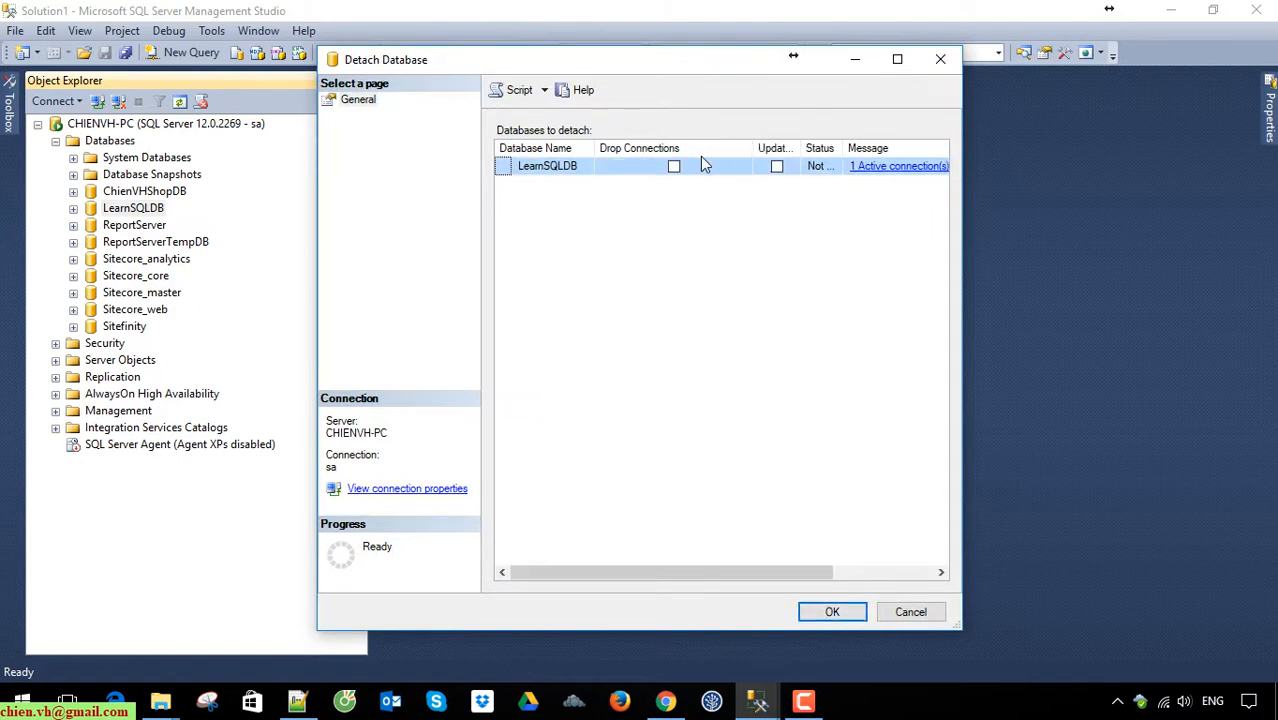
pyautogui.click(674, 168)
pyautogui.moveTo(754, 148); pyautogui.dragTo(821, 145)
pyautogui.click(767, 166)
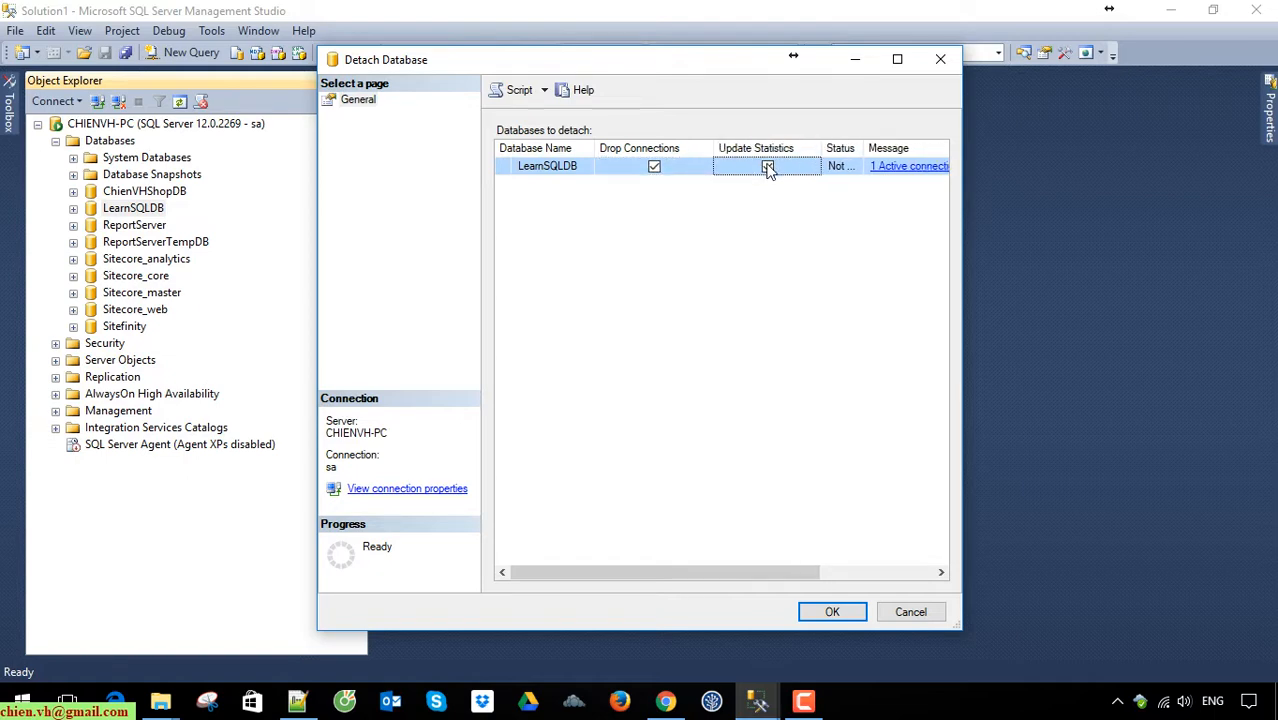
pyautogui.click(832, 612)
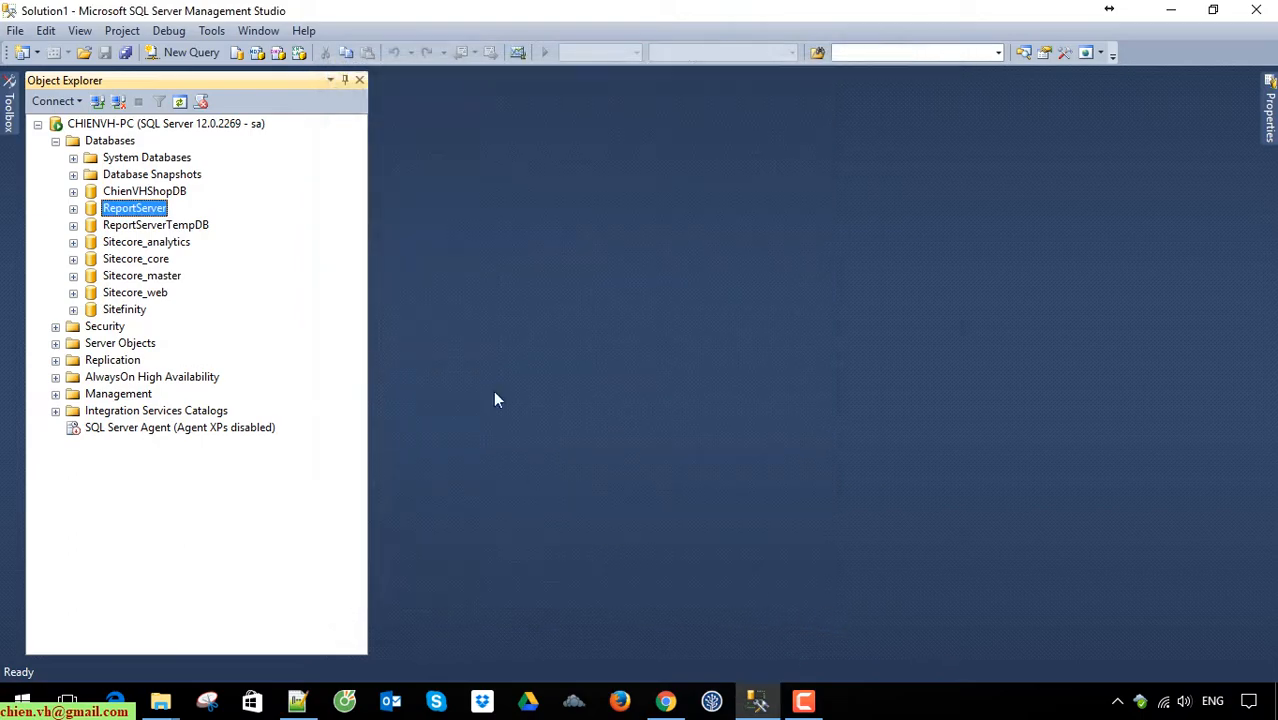
# Minimize Management Studio and bring up the DATA folder window and the desktop's New folder, placed apart from each other.
pyautogui.click(1168, 10)
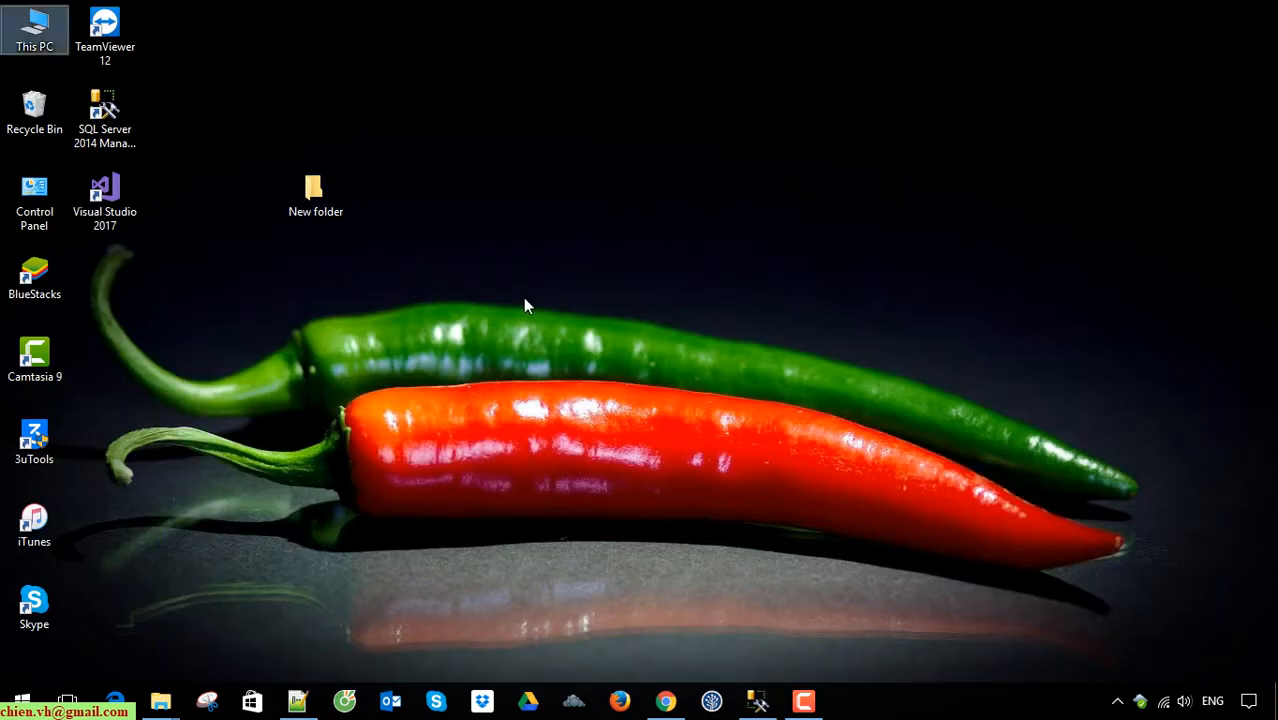
pyautogui.moveTo(160, 700)
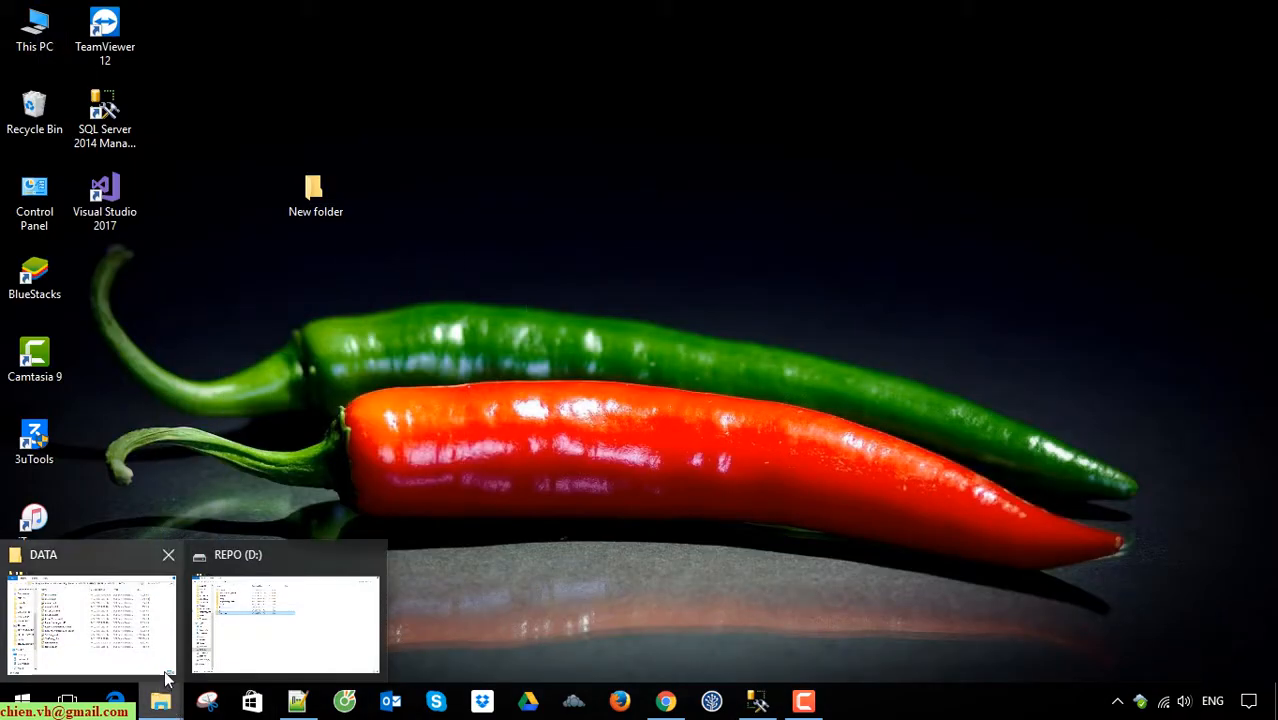
pyautogui.click(110, 653)
pyautogui.moveTo(309, 87); pyautogui.dragTo(991, 88)
pyautogui.doubleClick(322, 200)
# Copy LearnSQLDB.mdf and LearnSQLDB_log.ldf from New folder into the SQL Server DATA folder.
pyautogui.moveTo(405, 193); pyautogui.dragTo(175, 88)
pyautogui.rightClick(230, 99)
pyautogui.click(272, 345)
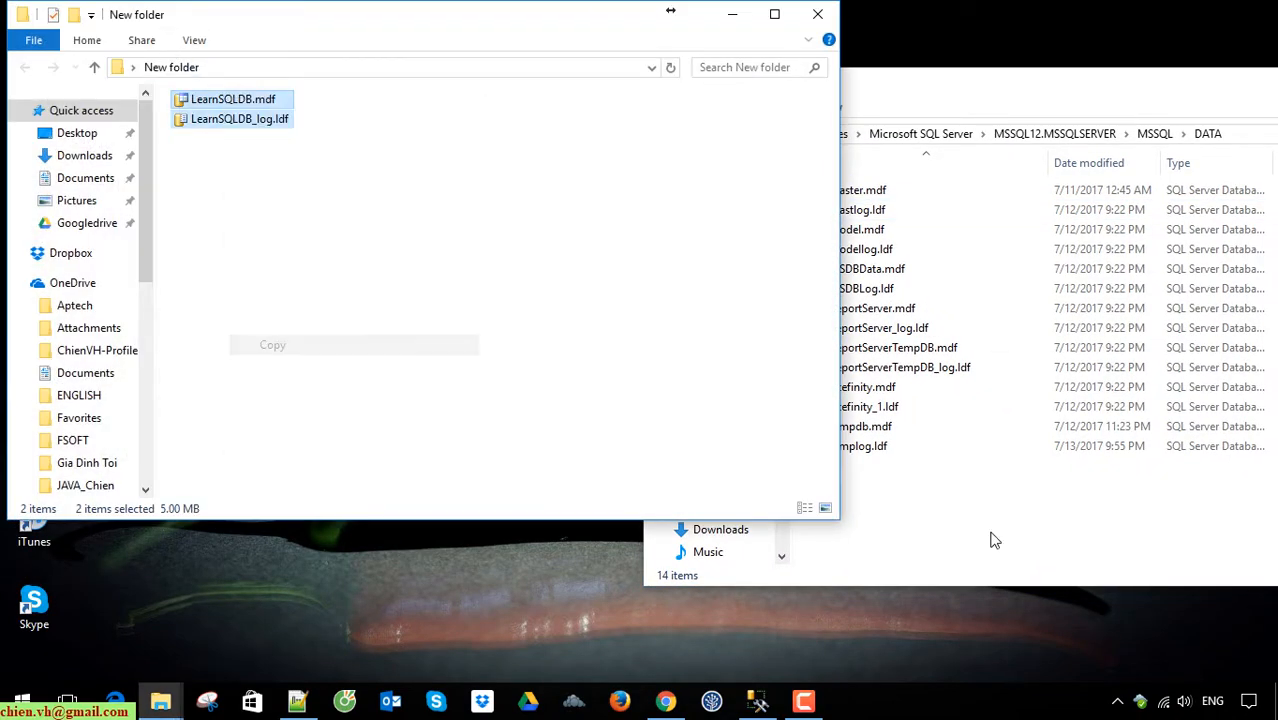
pyautogui.click(944, 540)
pyautogui.rightClick(945, 538)
pyautogui.click(1045, 377)
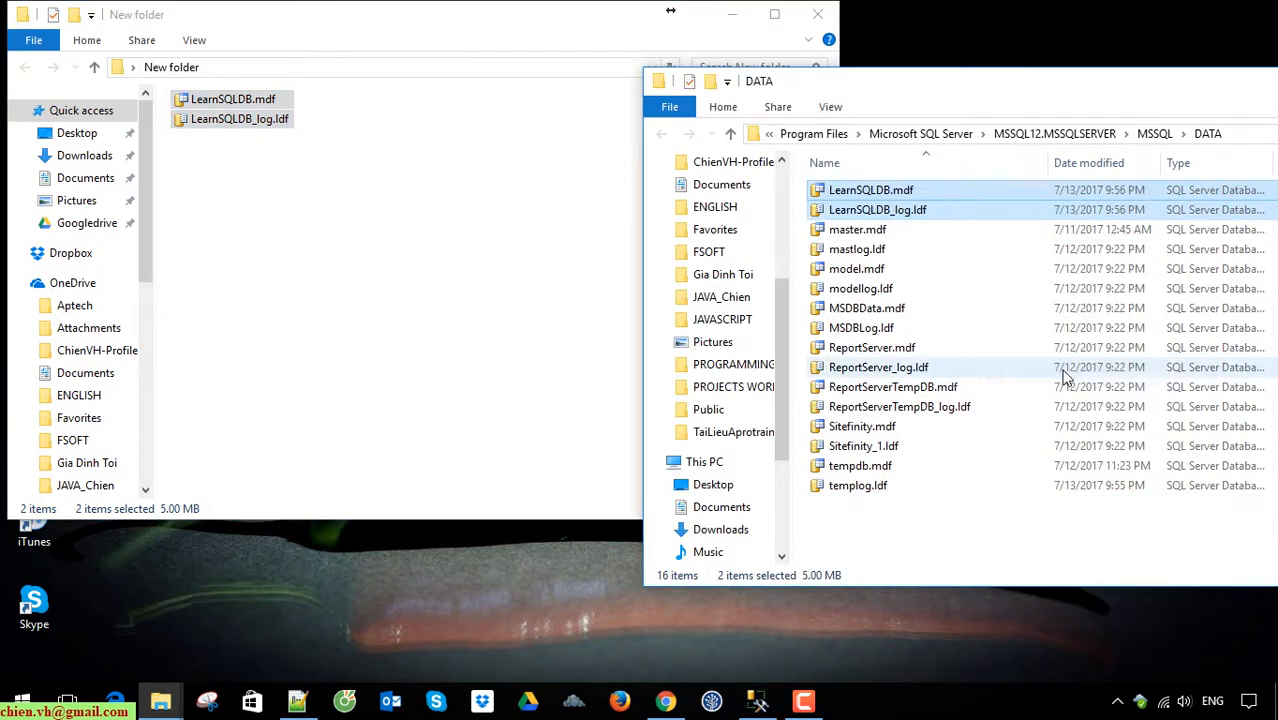
# Close the New folder window and show the full path of the DATA folder.
pyautogui.moveTo(1104, 86); pyautogui.dragTo(818, 49)
pyautogui.click(968, 103)
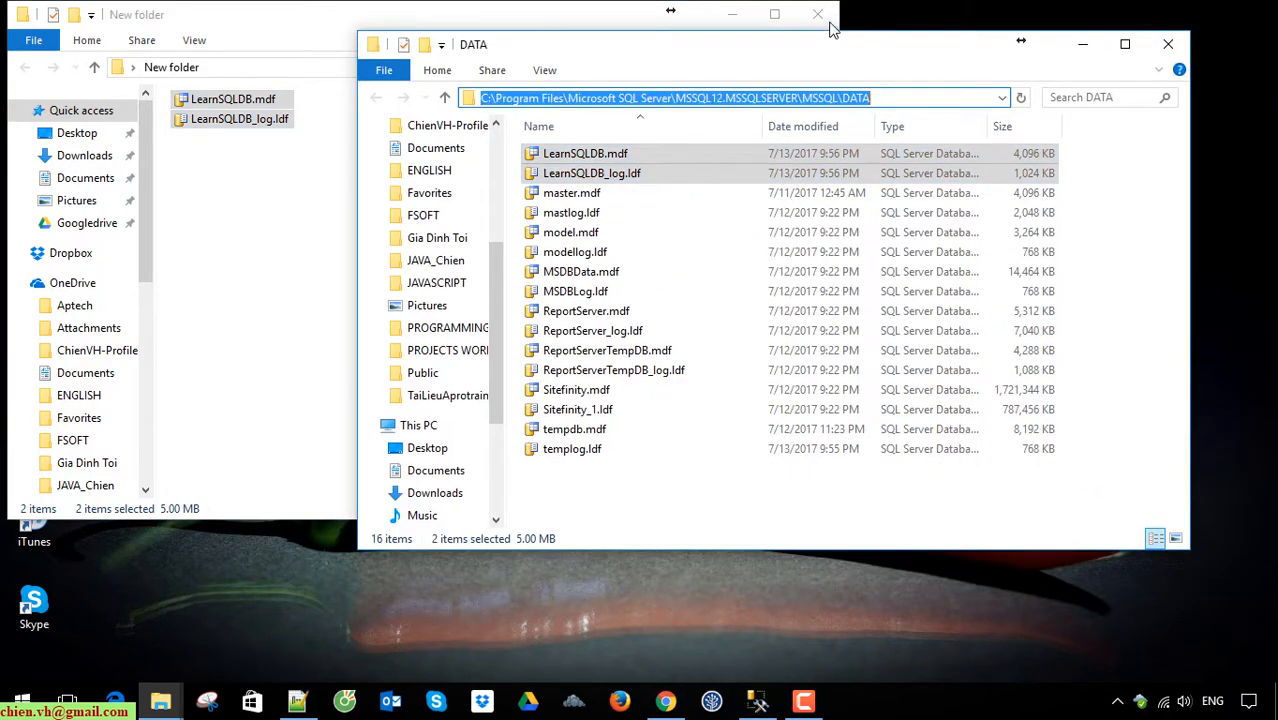
pyautogui.click(818, 14)
pyautogui.click(958, 99)
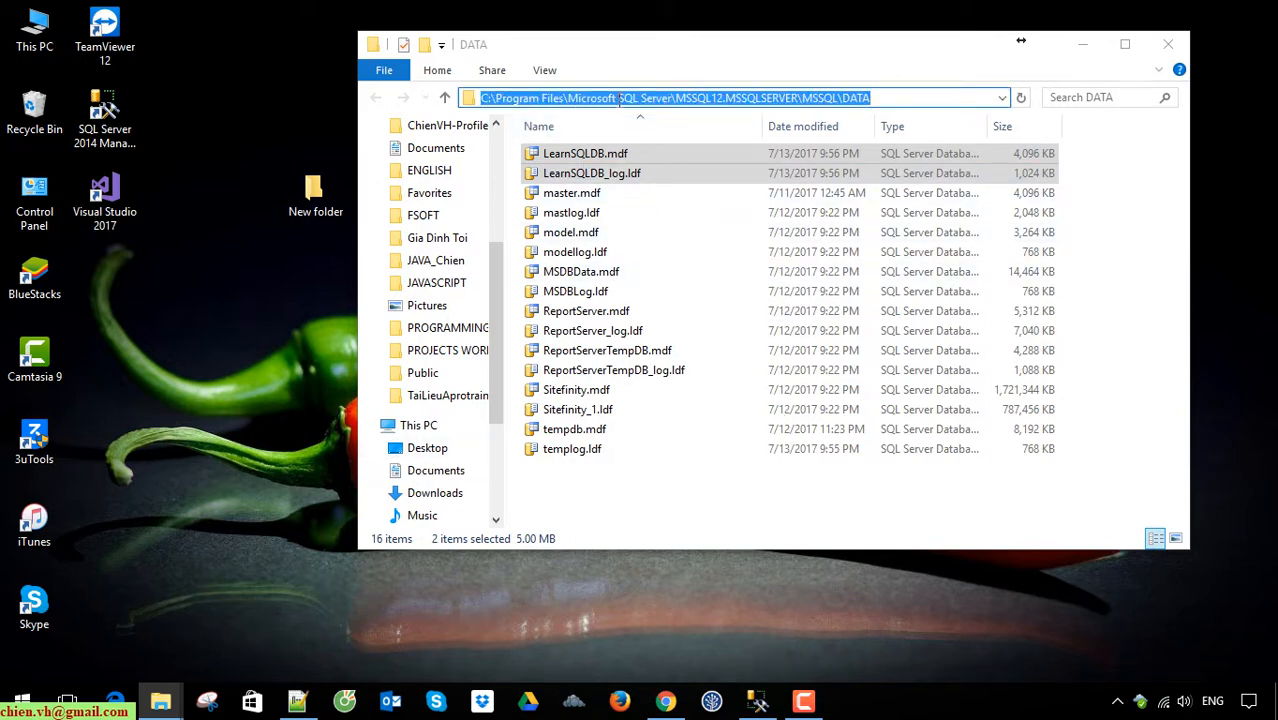
# Switch to SQL Server Management Studio, start attaching a database and browse to C:\Program Files for its data file.
pyautogui.click(757, 701)
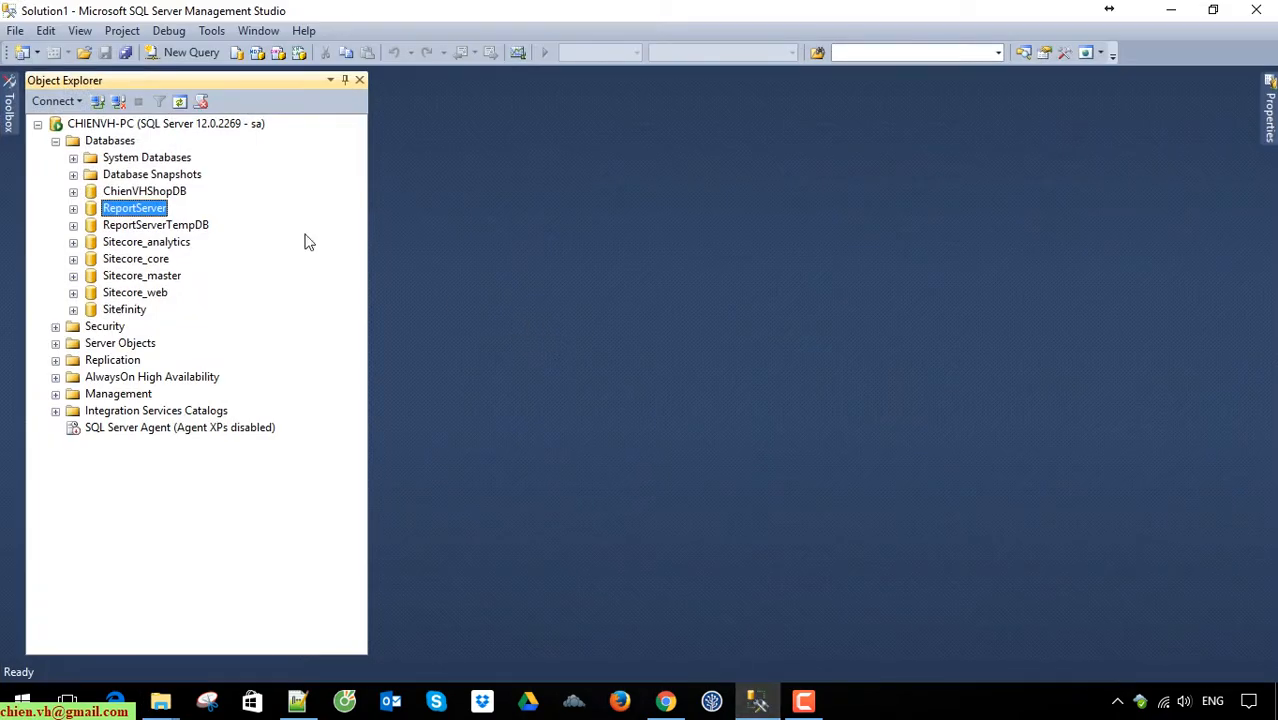
pyautogui.rightClick(110, 141)
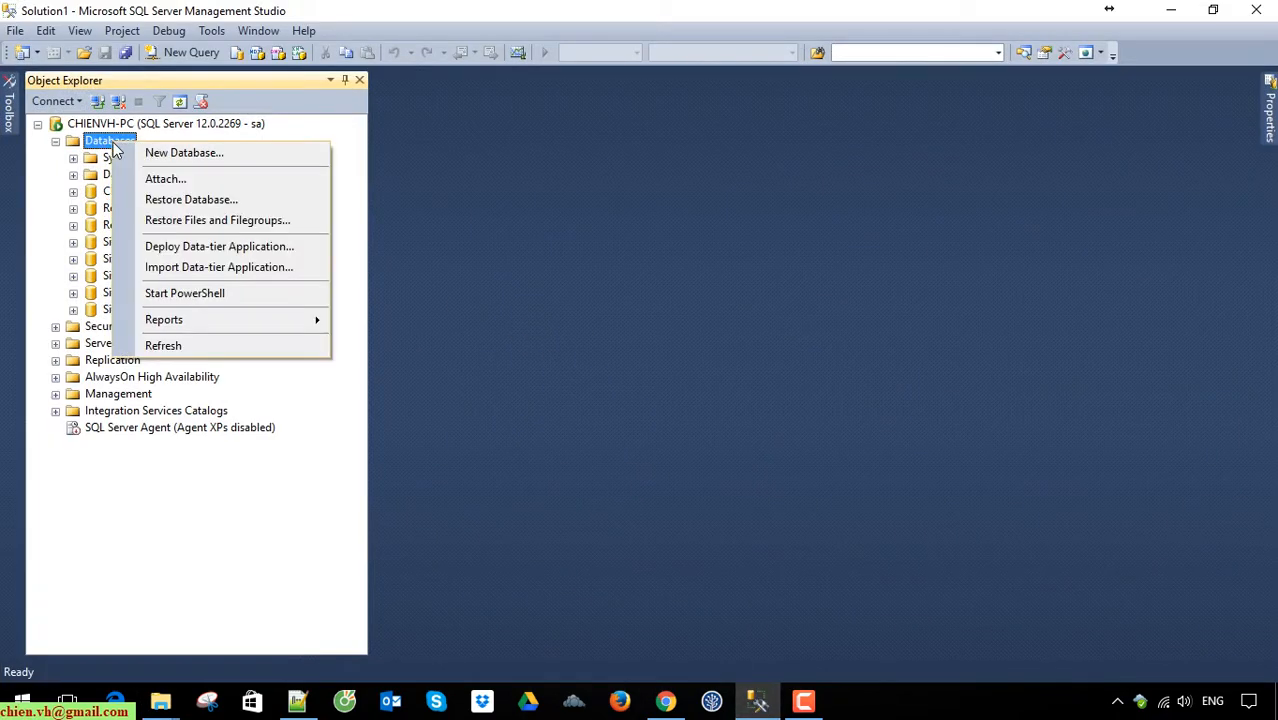
pyautogui.click(150, 180)
pyautogui.click(1095, 340)
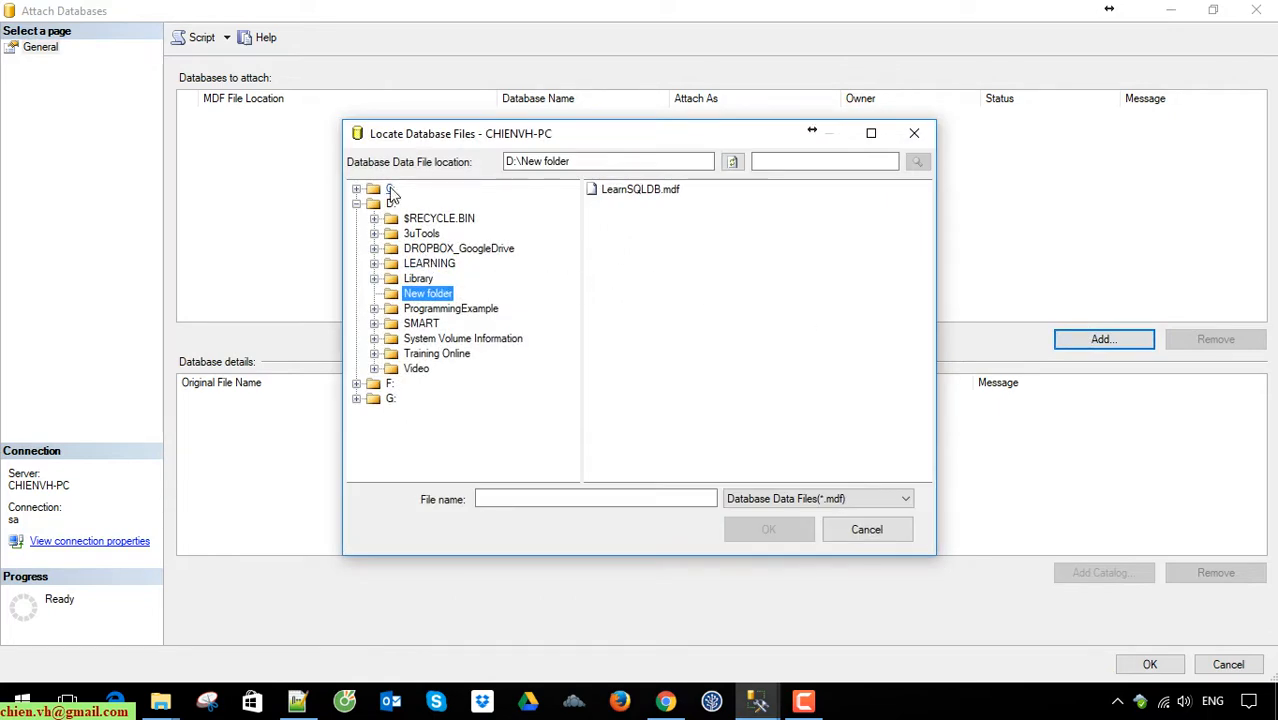
pyautogui.click(356, 188)
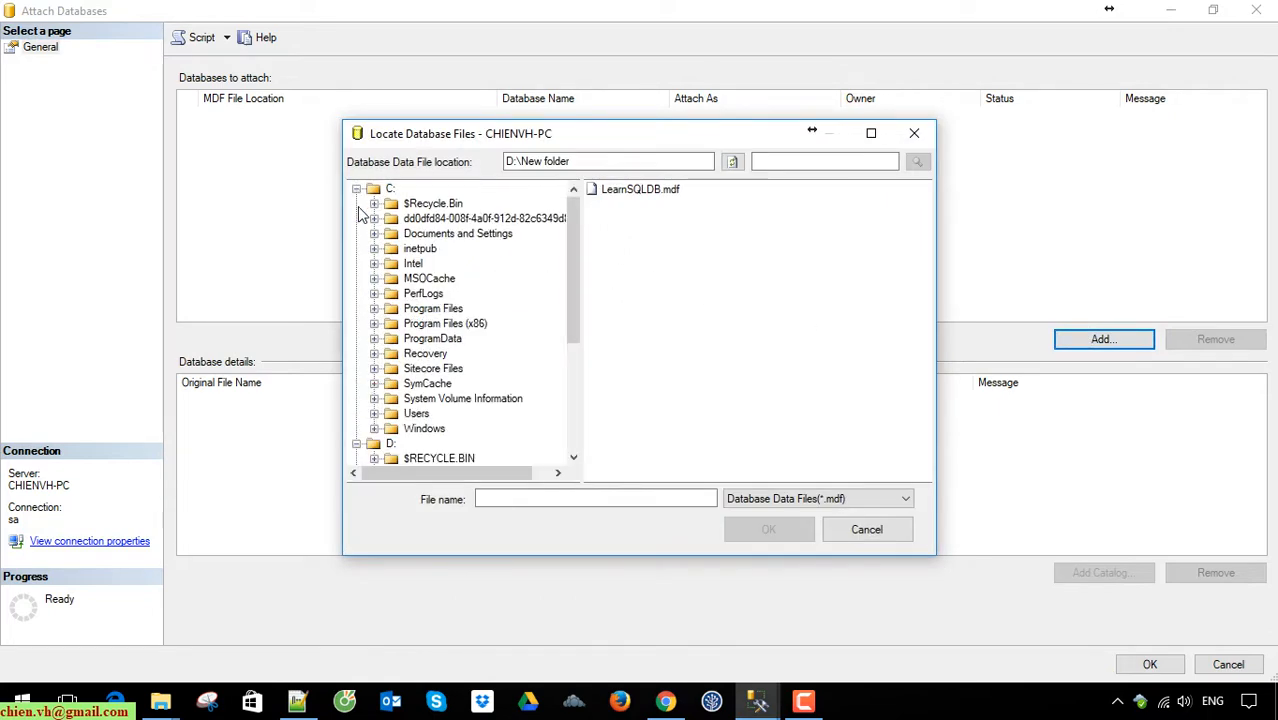
pyautogui.click(433, 309)
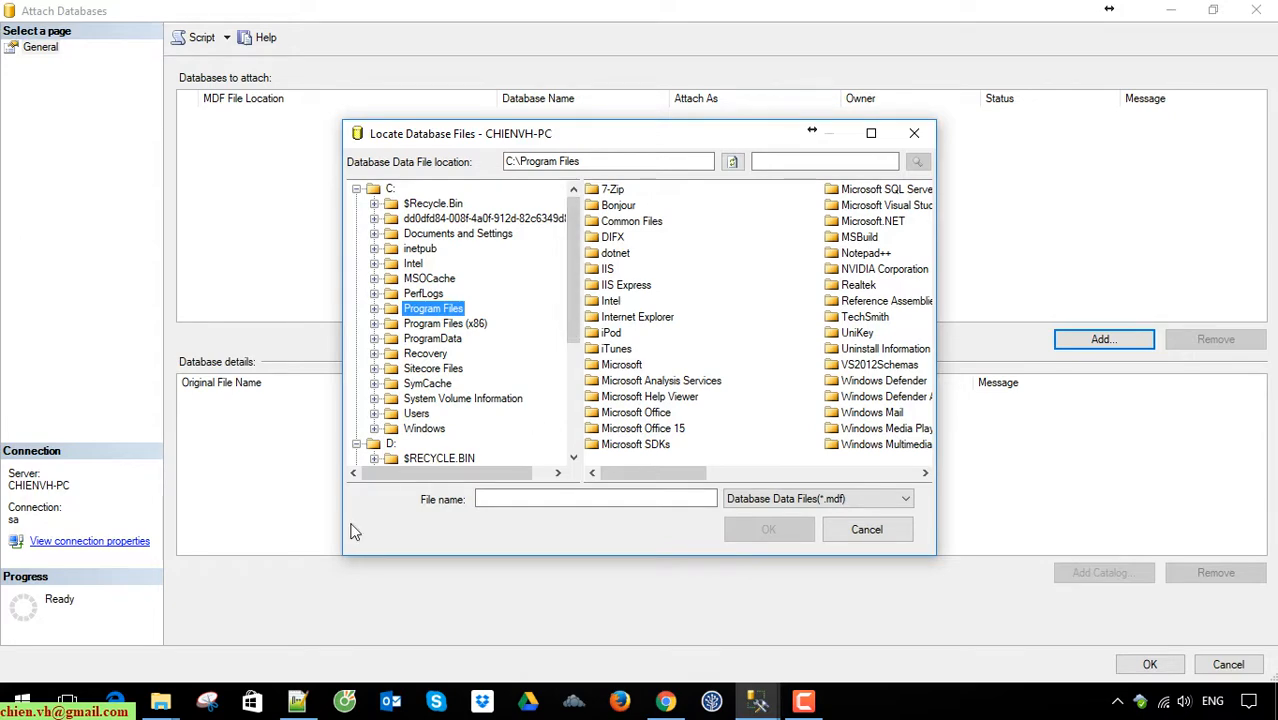
# Check the DATA folder's full path in File Explorer, move its window aside, and open Microsoft SQL Server in the Locate Database Files dialog.
pyautogui.click(160, 701)
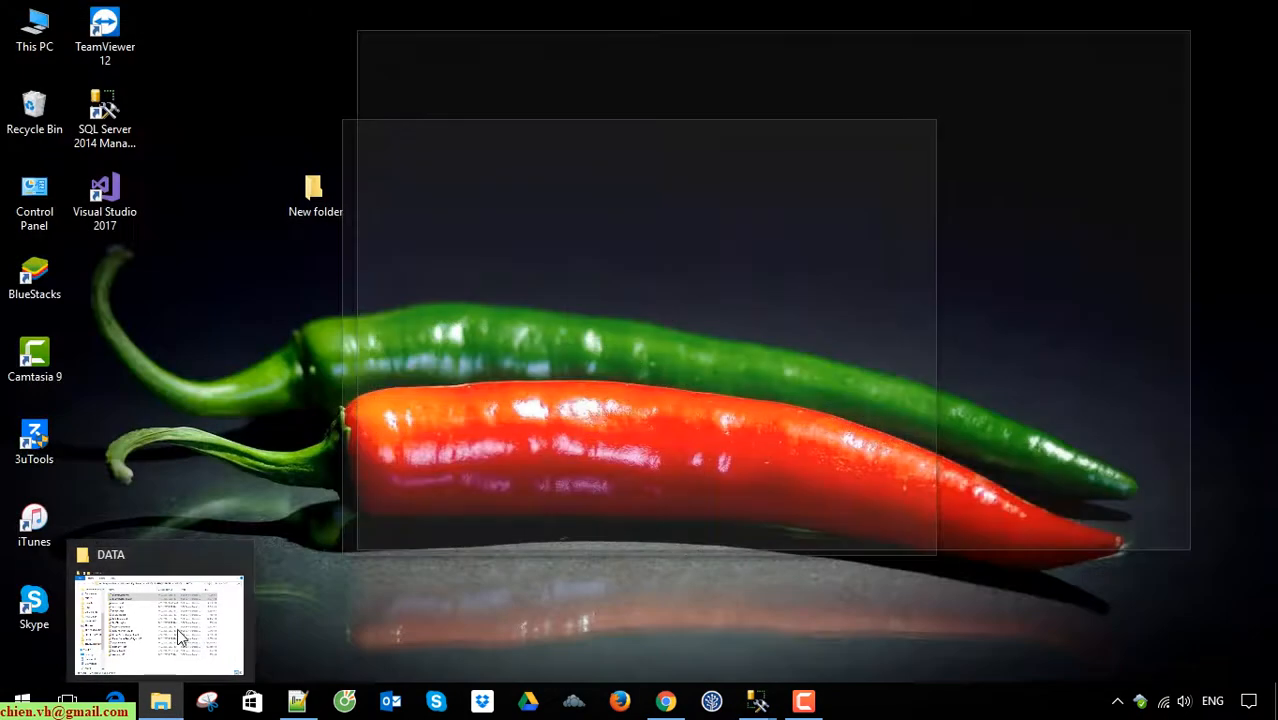
pyautogui.click(177, 628)
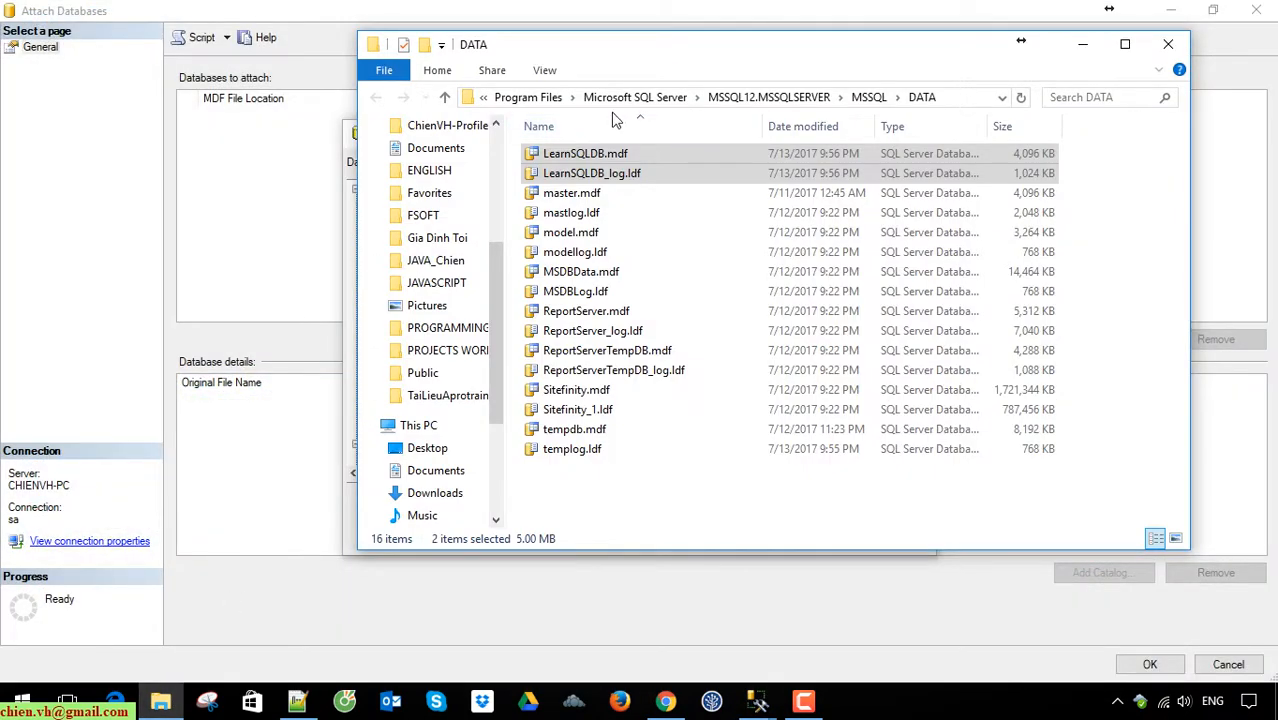
pyautogui.click(974, 94)
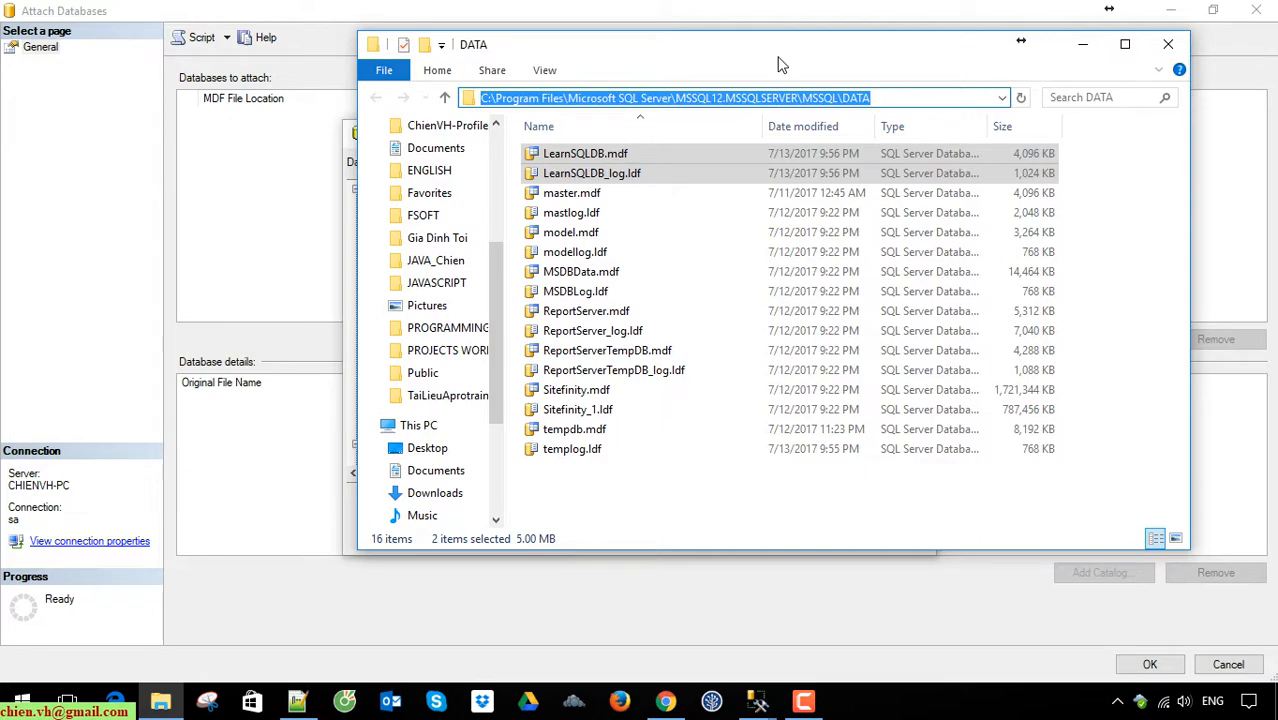
pyautogui.moveTo(771, 52); pyautogui.dragTo(931, 388)
pyautogui.click(771, 296)
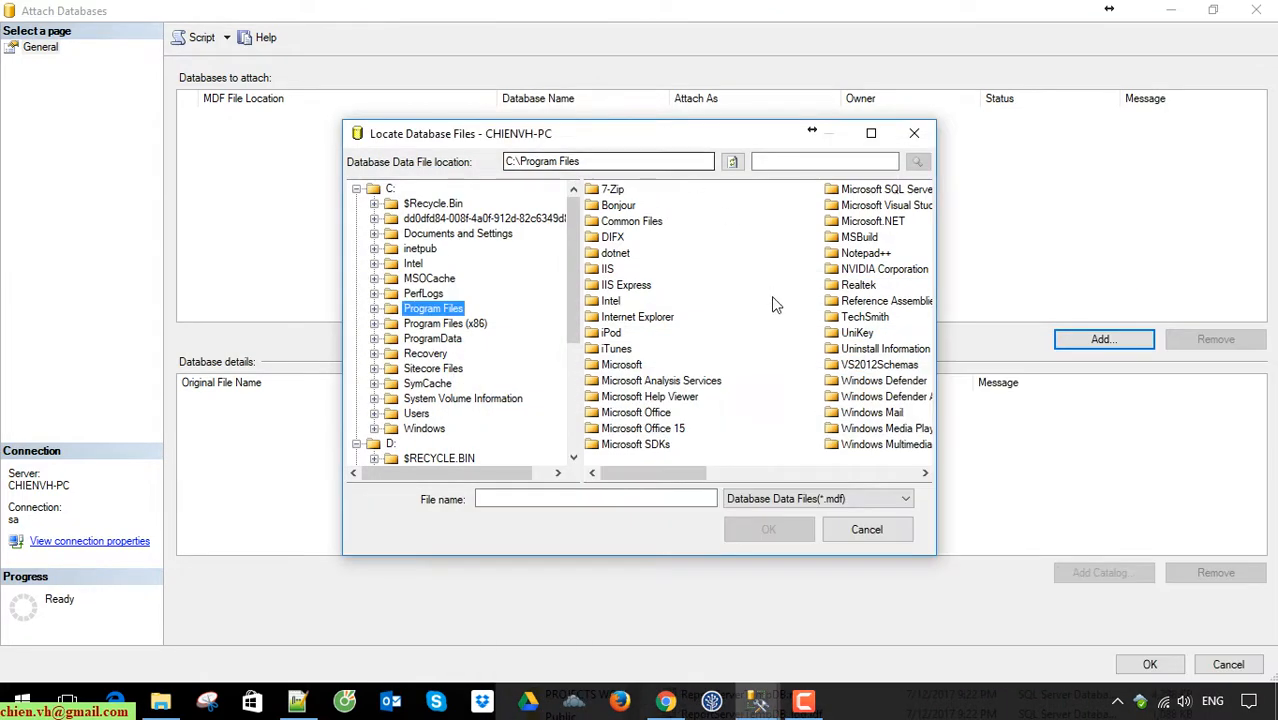
pyautogui.doubleClick(884, 197)
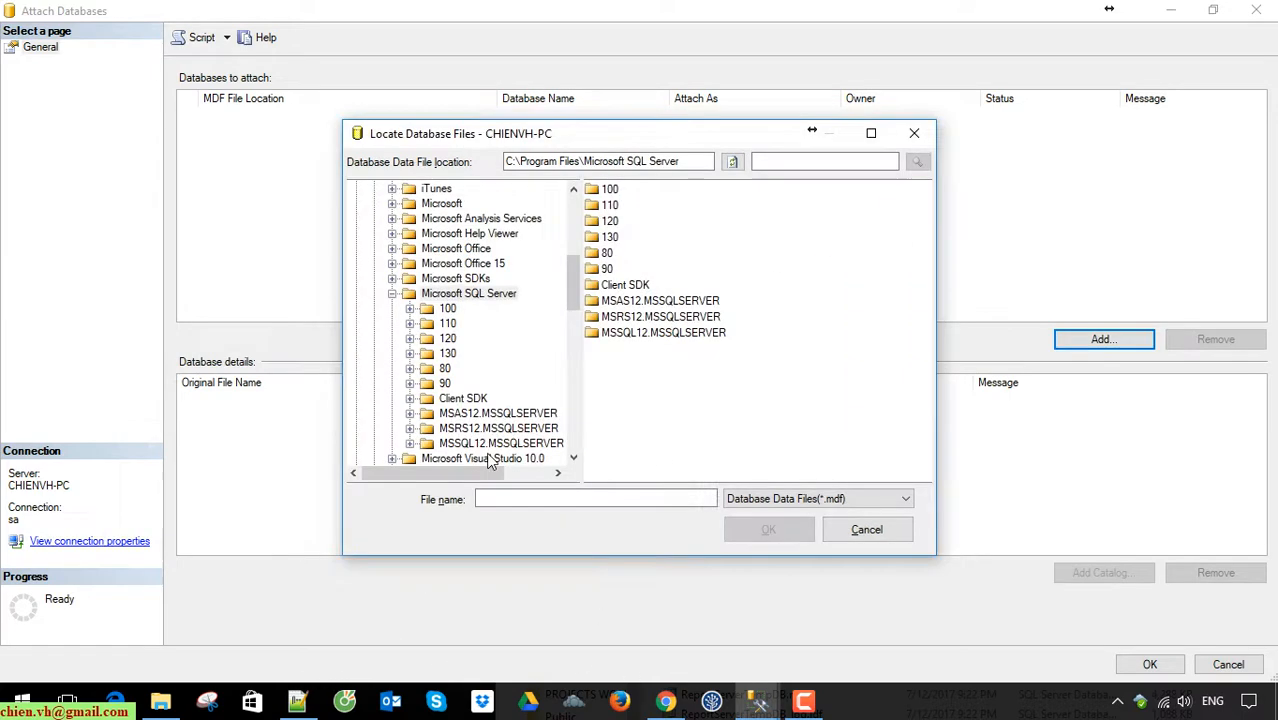
# Recheck the DATA folder's path and browse for the data file to MSSQL12.MSSQLSERVER\MSSQL\DATA.
pyautogui.click(160, 700)
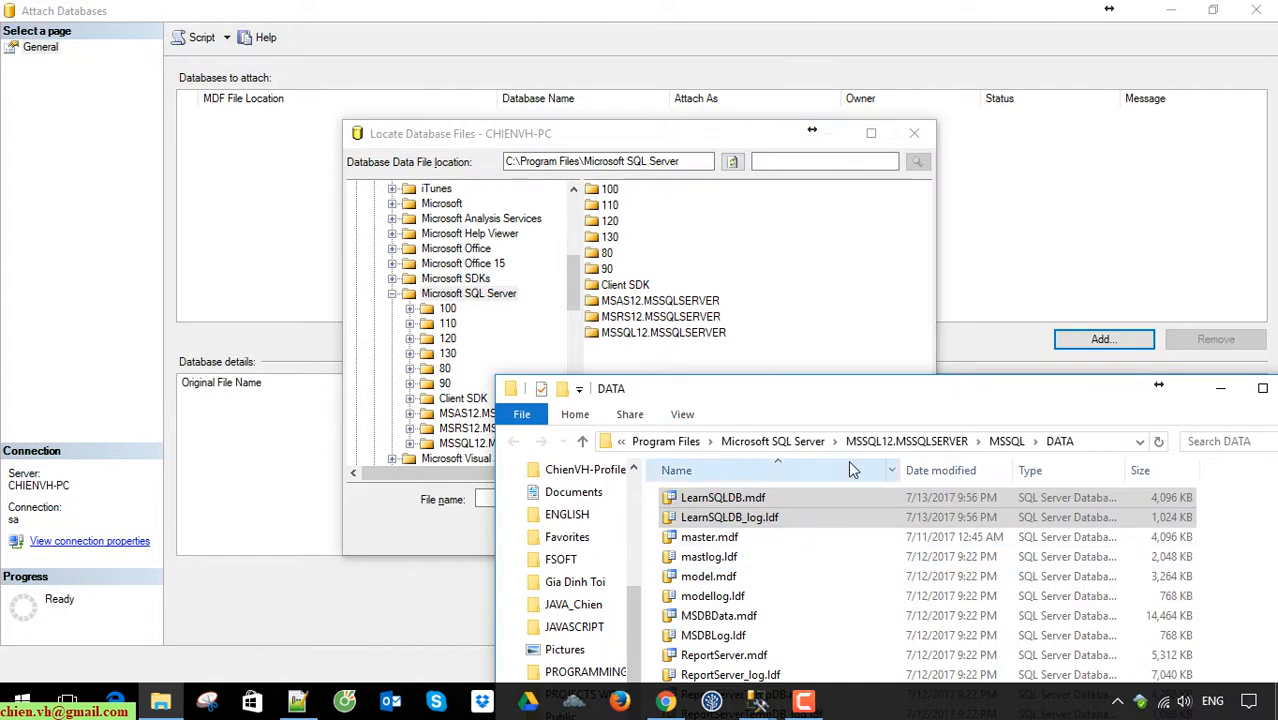
pyautogui.click(1103, 440)
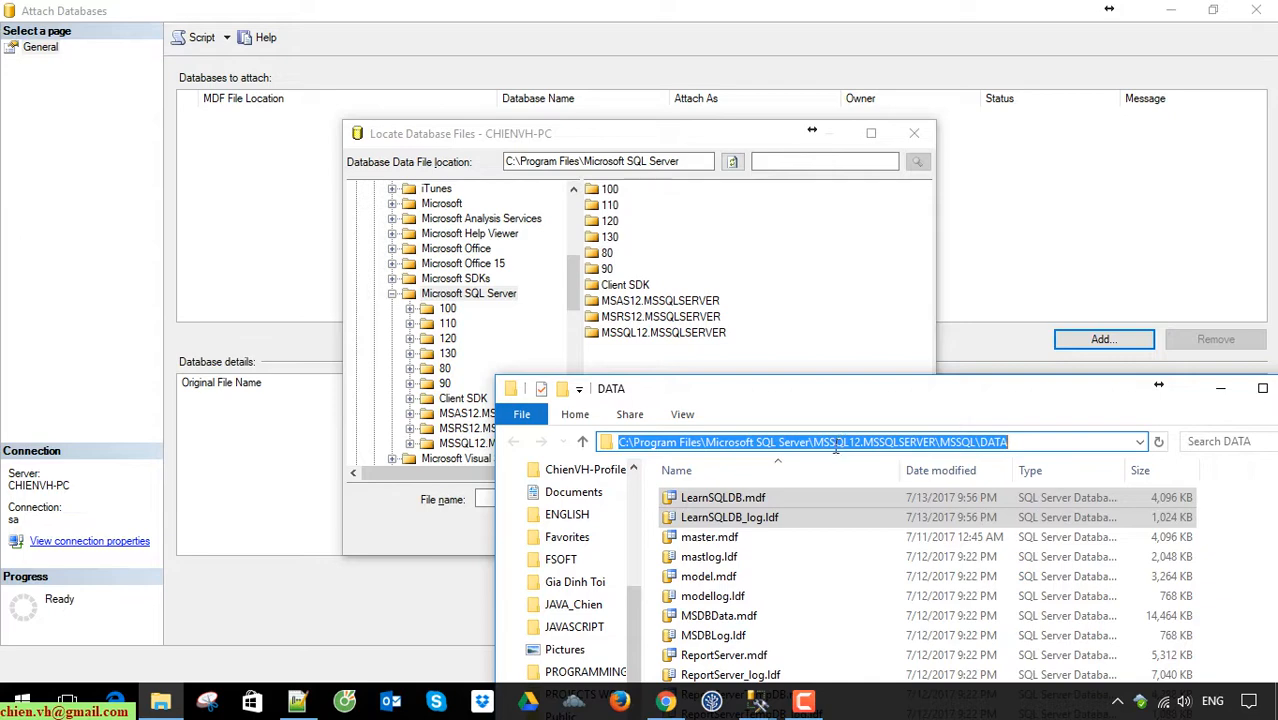
pyautogui.click(628, 338)
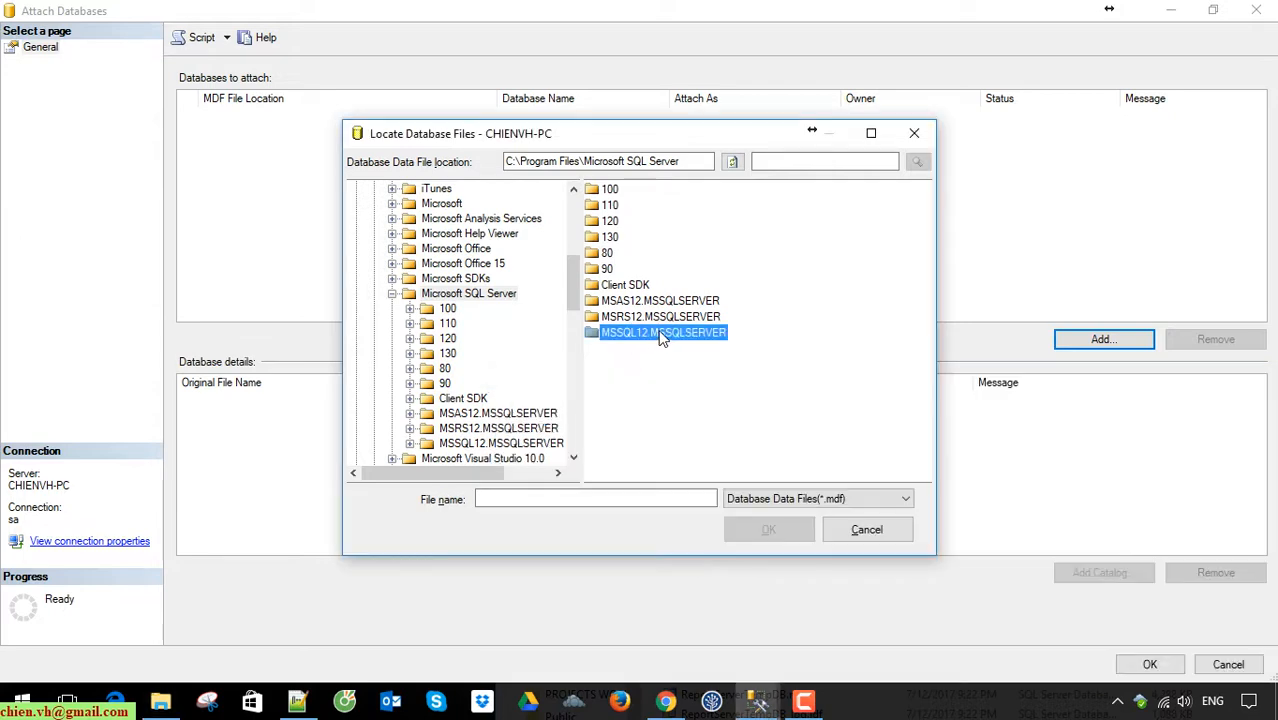
pyautogui.doubleClick(663, 336)
pyautogui.doubleClick(608, 192)
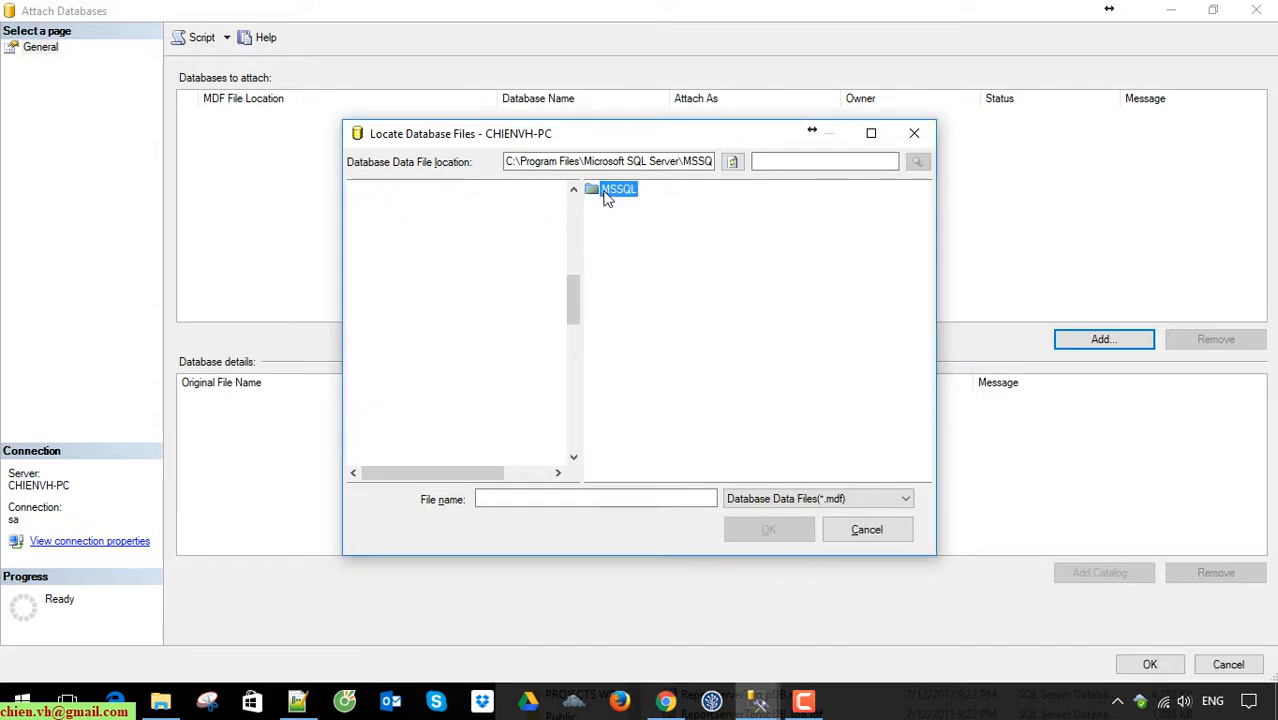
pyautogui.doubleClick(613, 219)
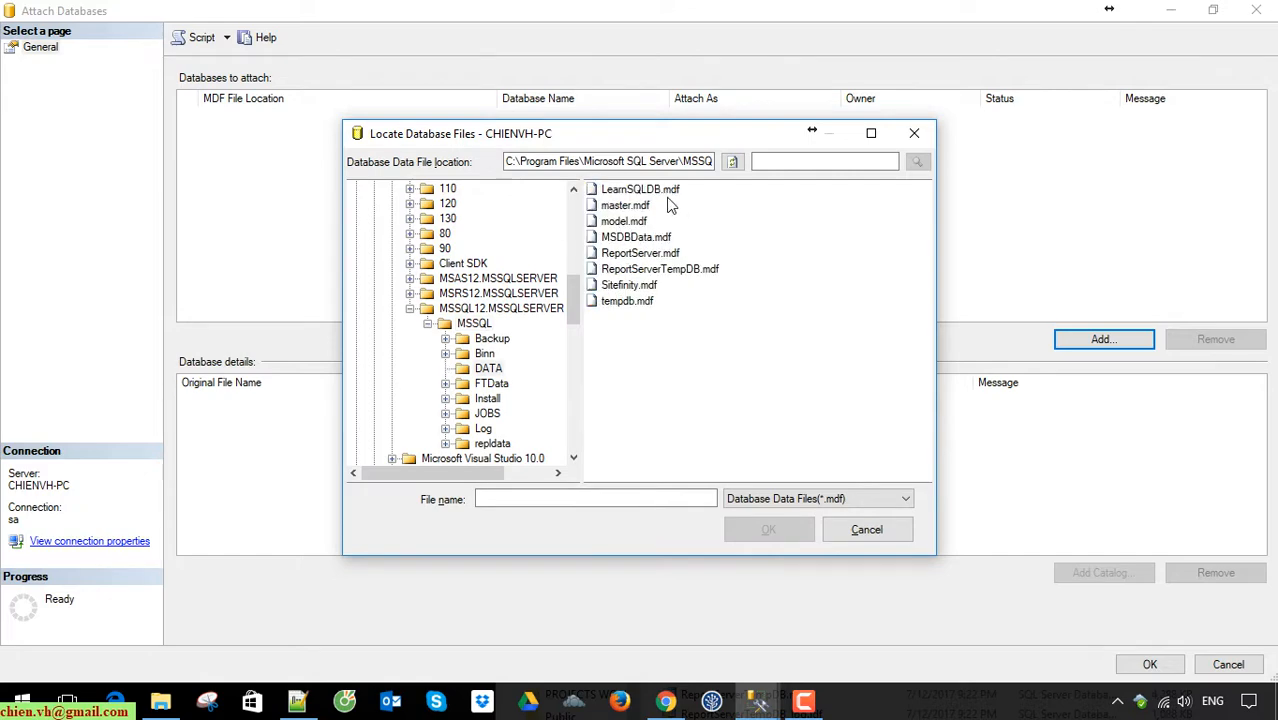
# Attach LearnSQLDB using LearnSQLDB.mdf from the DATA folder and refresh the Databases list.
pyautogui.click(665, 191)
pyautogui.click(771, 527)
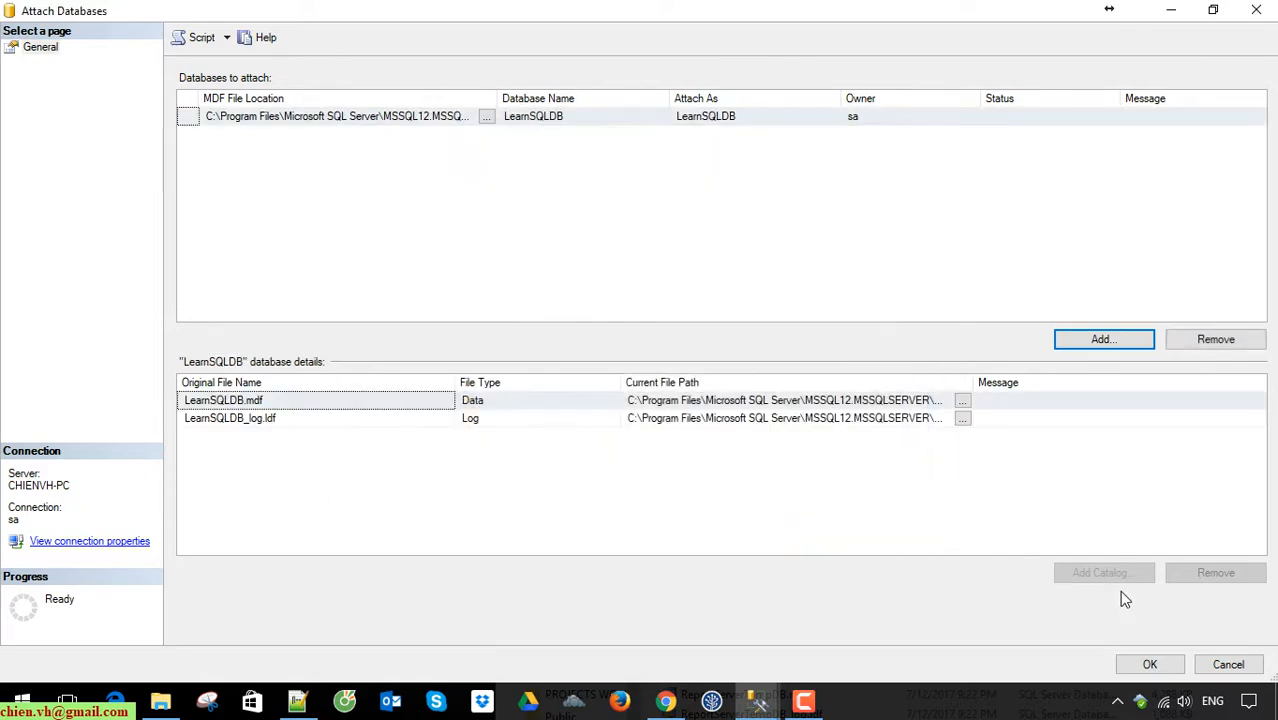
pyautogui.click(1149, 664)
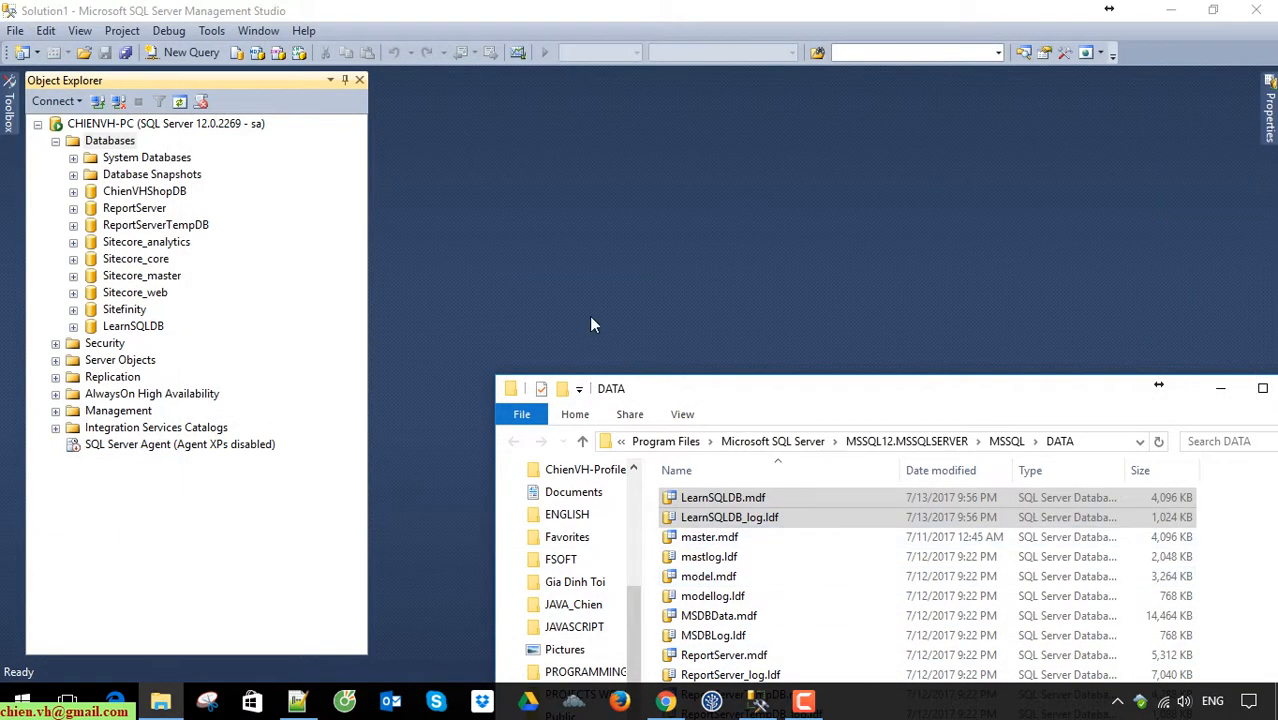
pyautogui.click(440, 274)
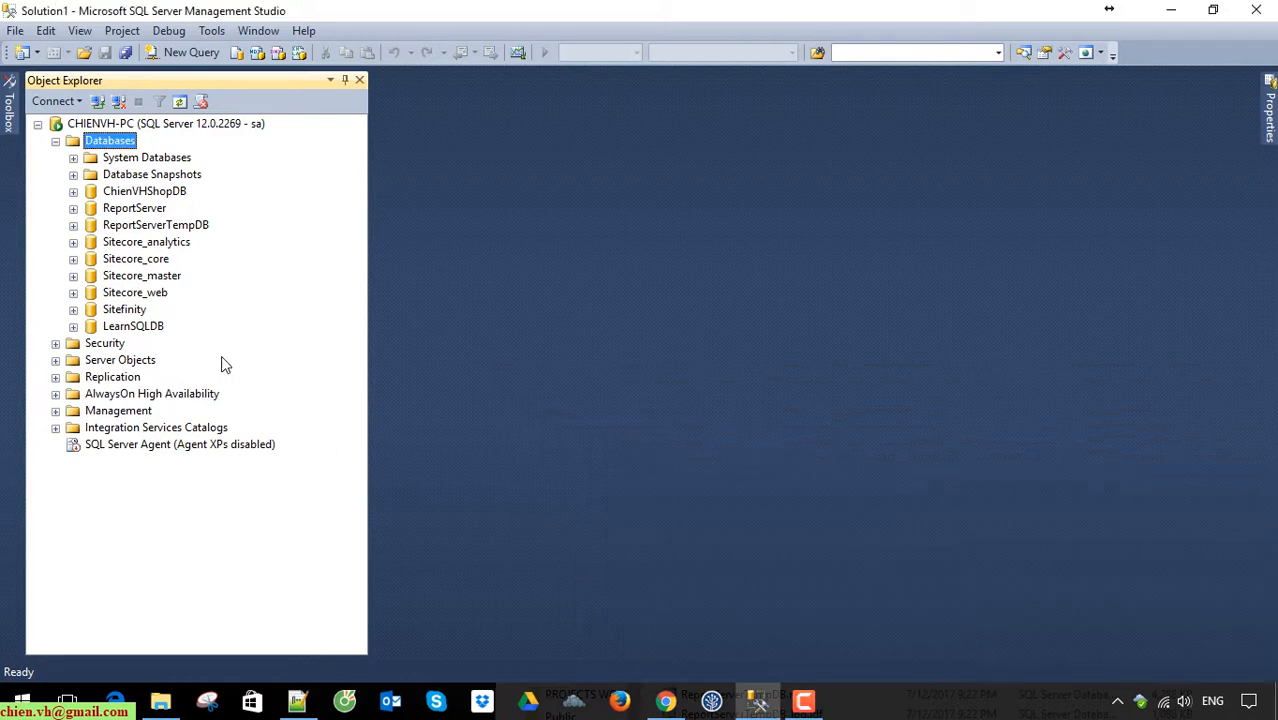
pyautogui.click(179, 102)
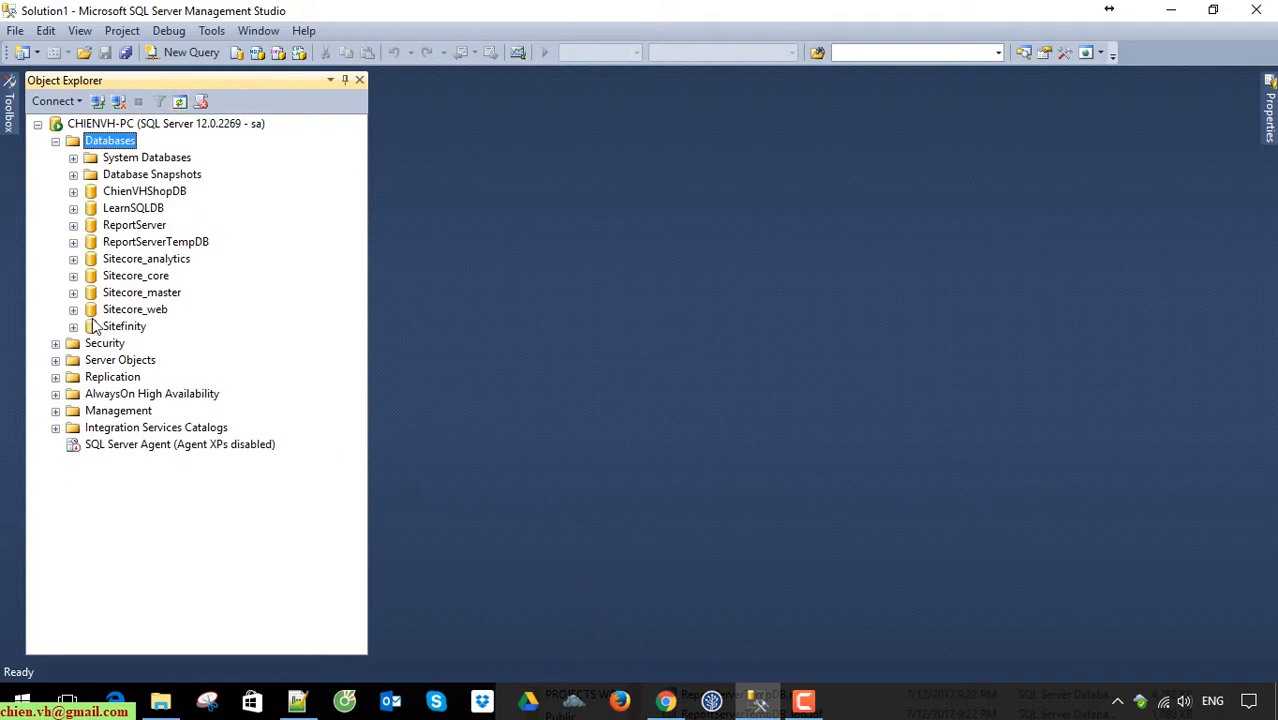
# Expand LearnSQLDB's tables, view the rows of dbo.Category in the edit grid, and close it.
pyautogui.click(74, 209)
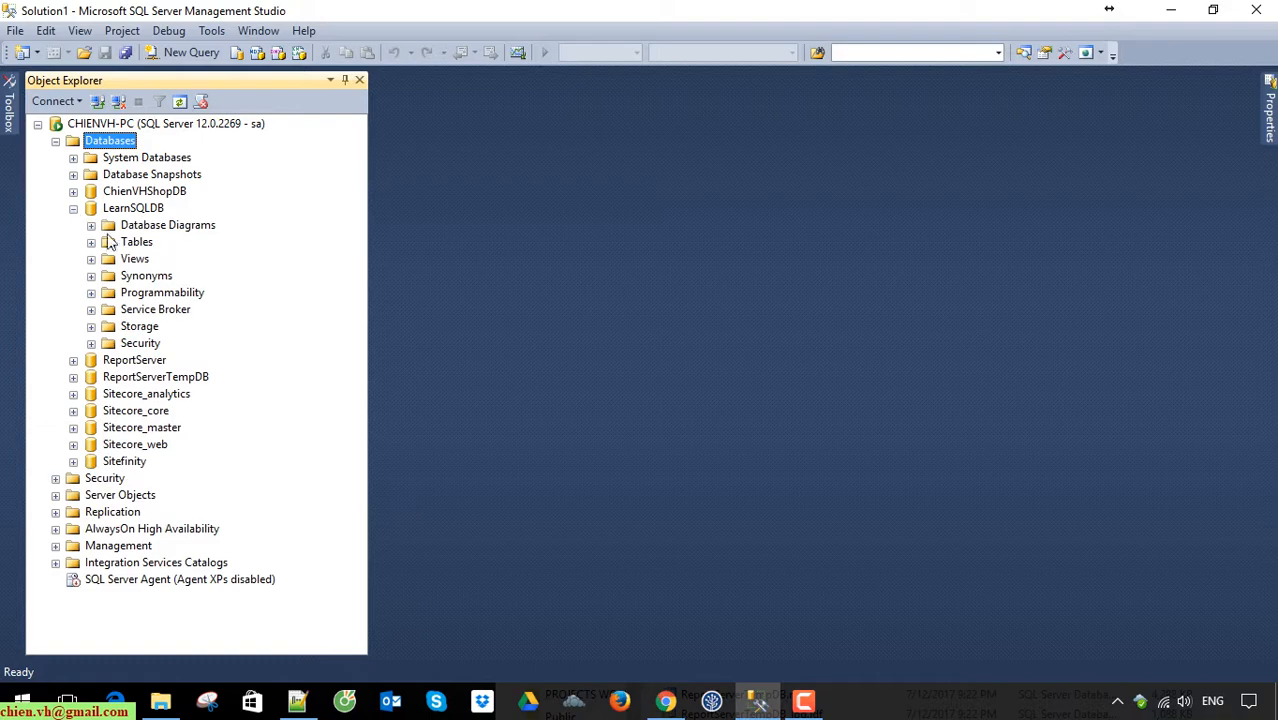
pyautogui.click(91, 242)
pyautogui.rightClick(180, 293)
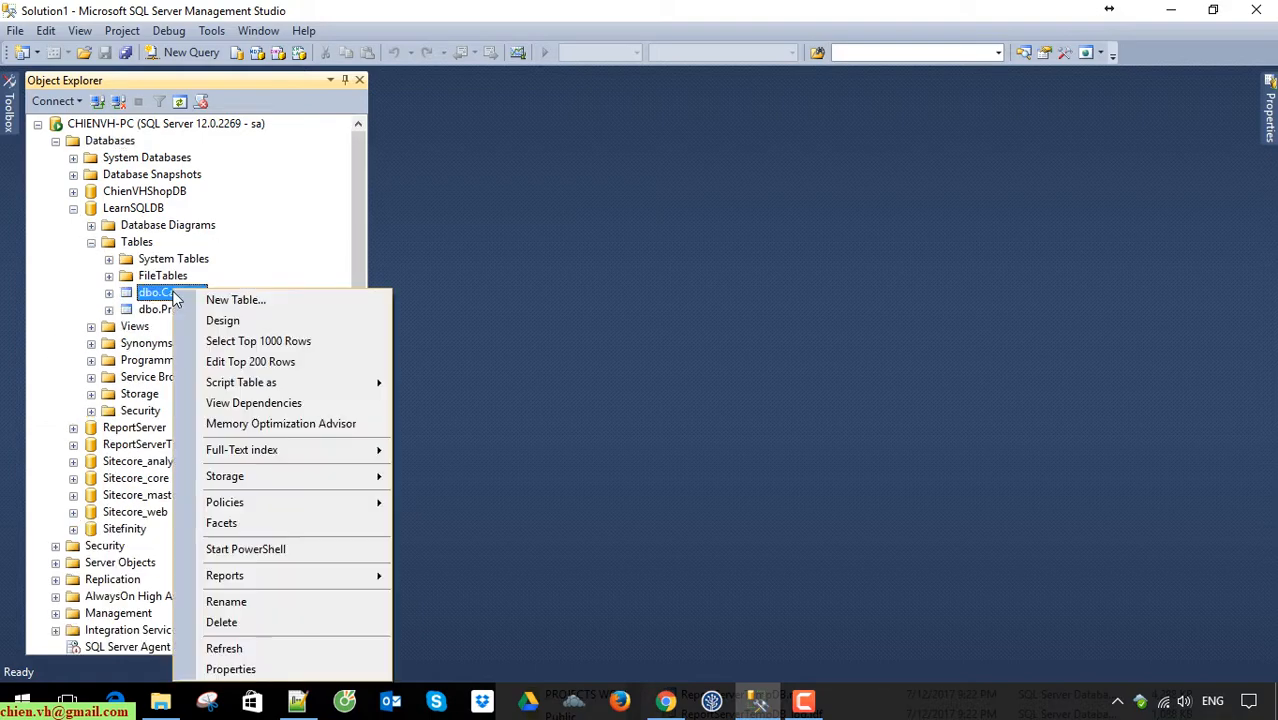
pyautogui.click(258, 361)
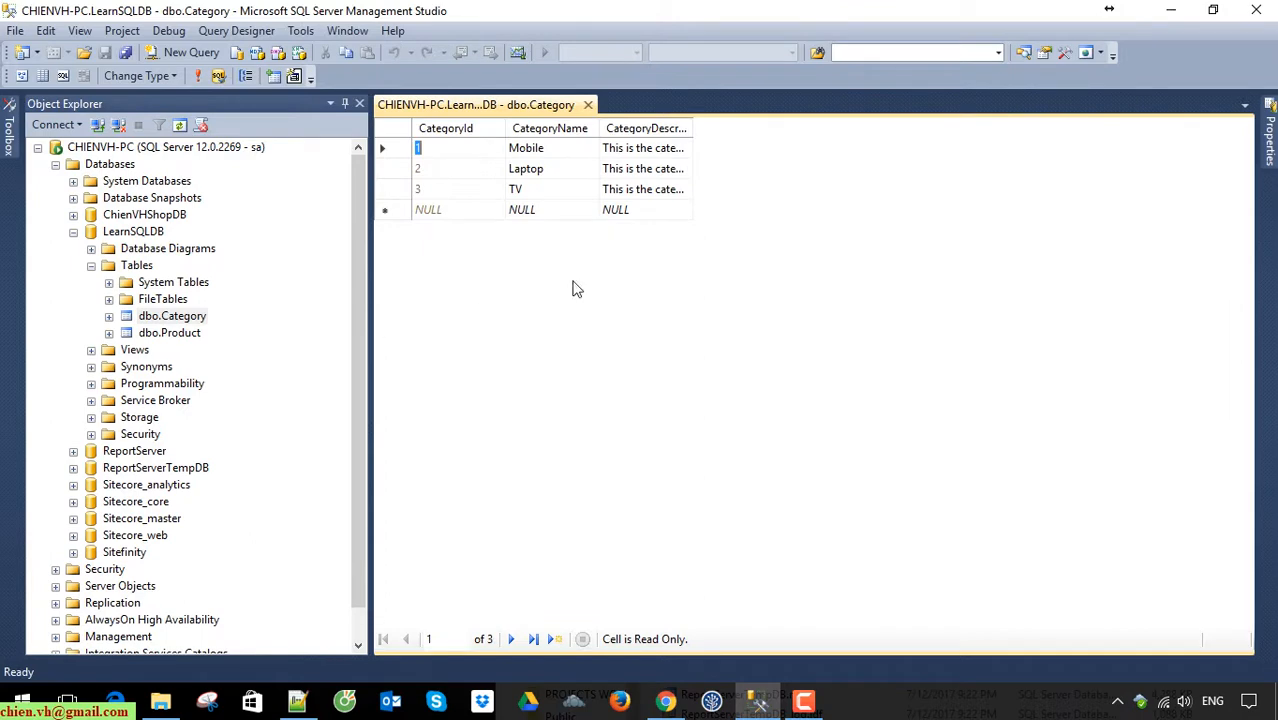
pyautogui.click(588, 105)
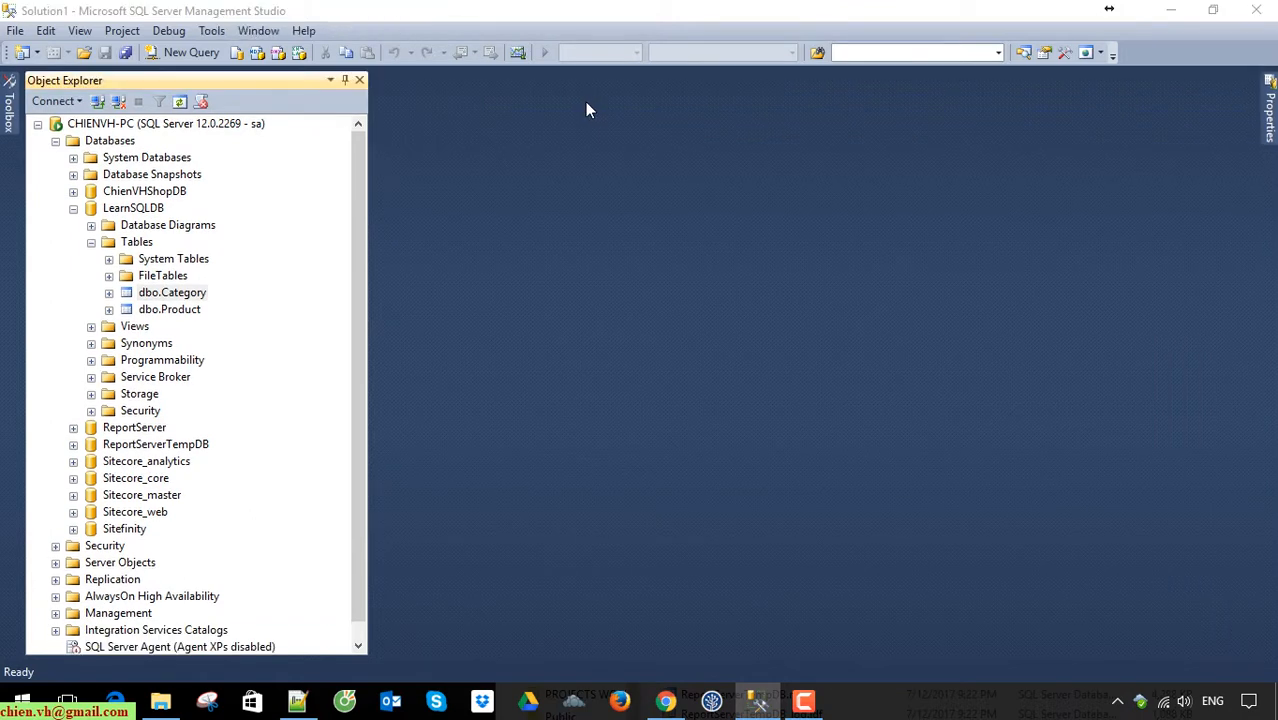
pyautogui.click(760, 710)
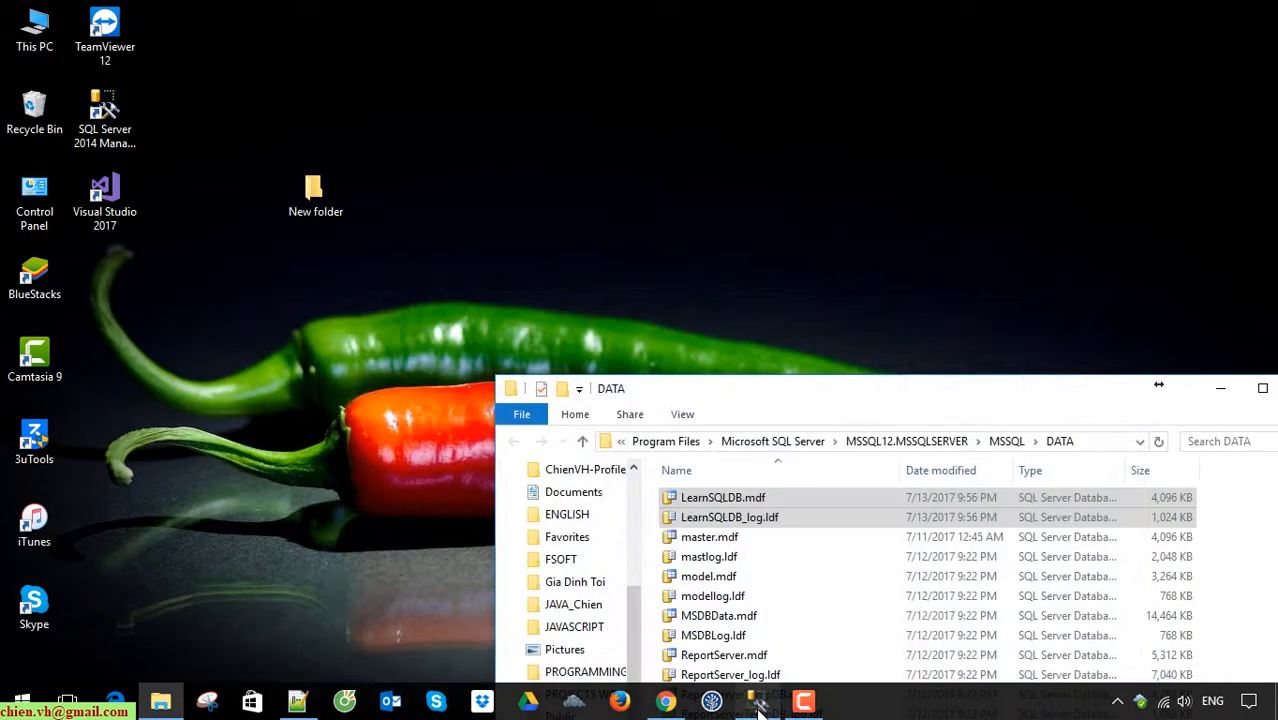
pyautogui.click(762, 708)
pyautogui.click(160, 703)
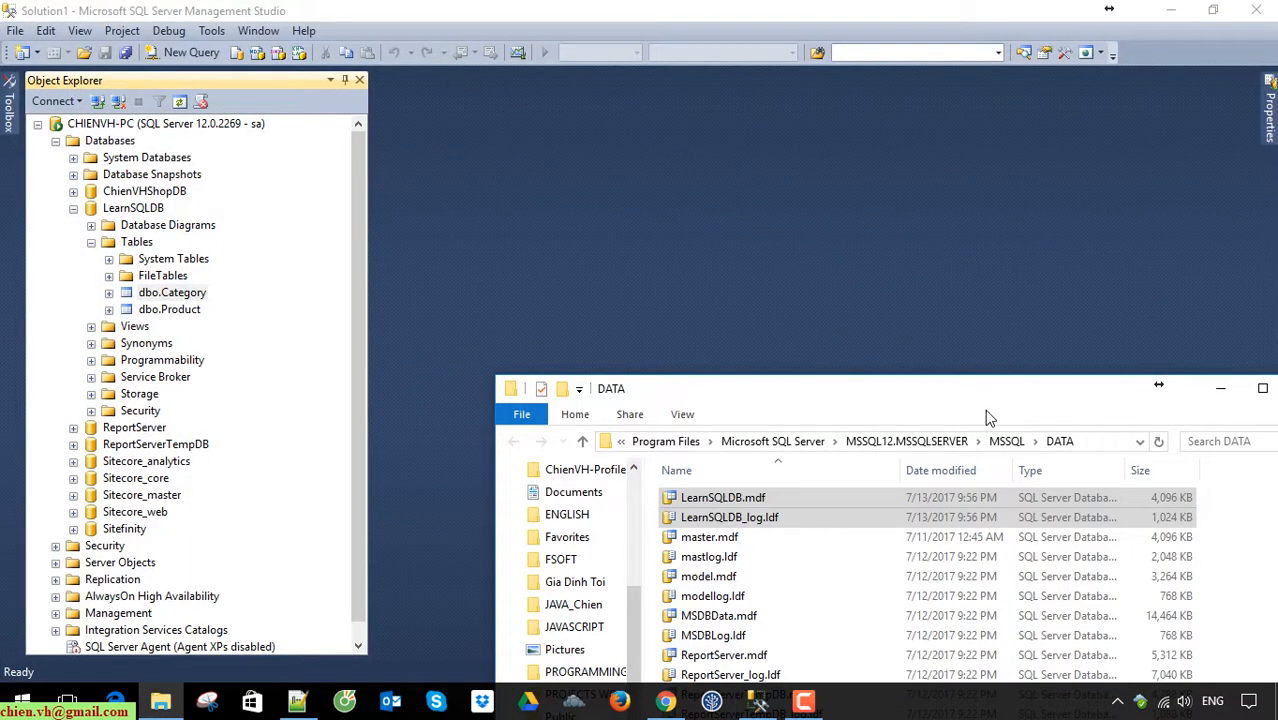
pyautogui.moveTo(857, 381); pyautogui.dragTo(410, 223)
pyautogui.click(893, 235)
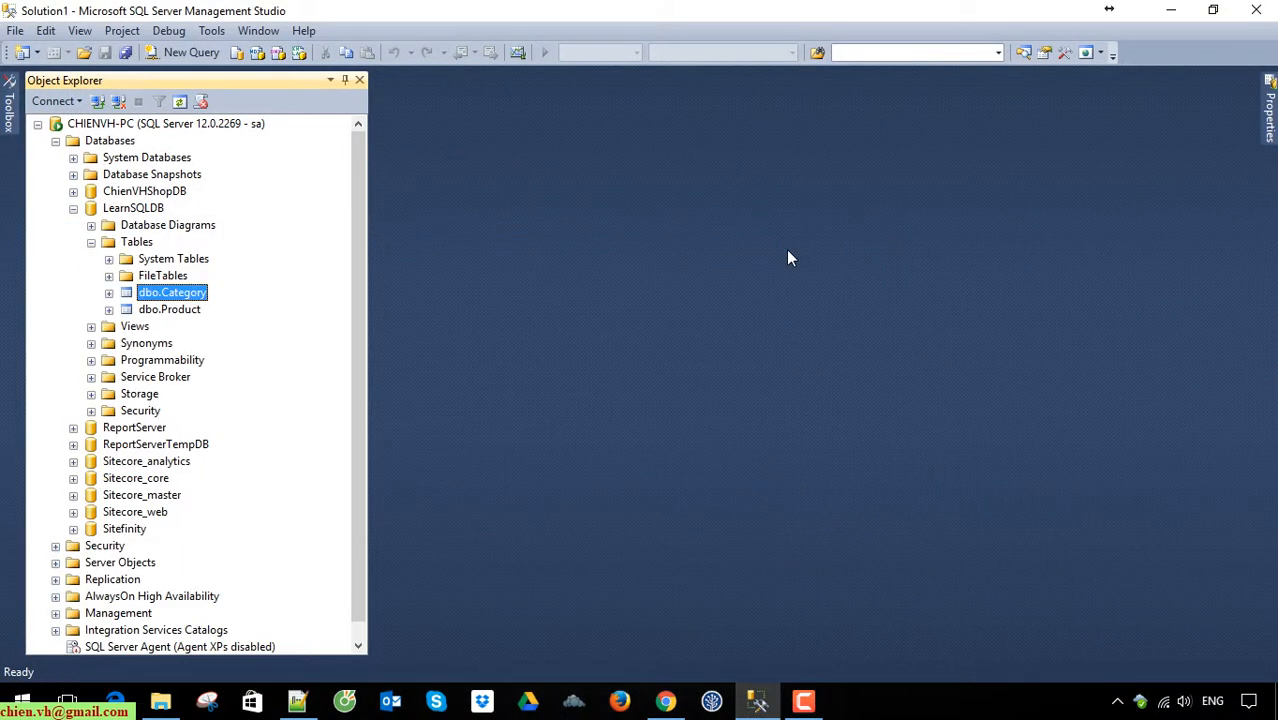
# Show the program's About information and check the Microsoft SQL Server Management Studio component version.
pyautogui.click(304, 31)
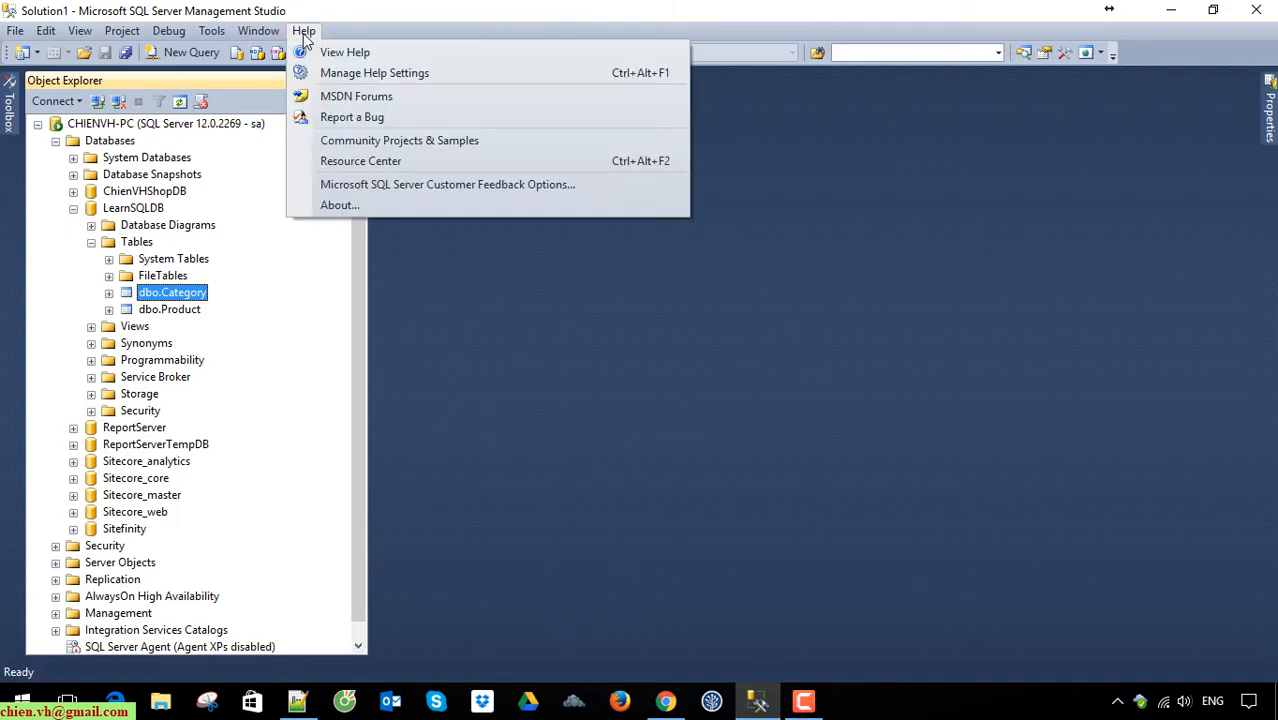
pyautogui.click(370, 209)
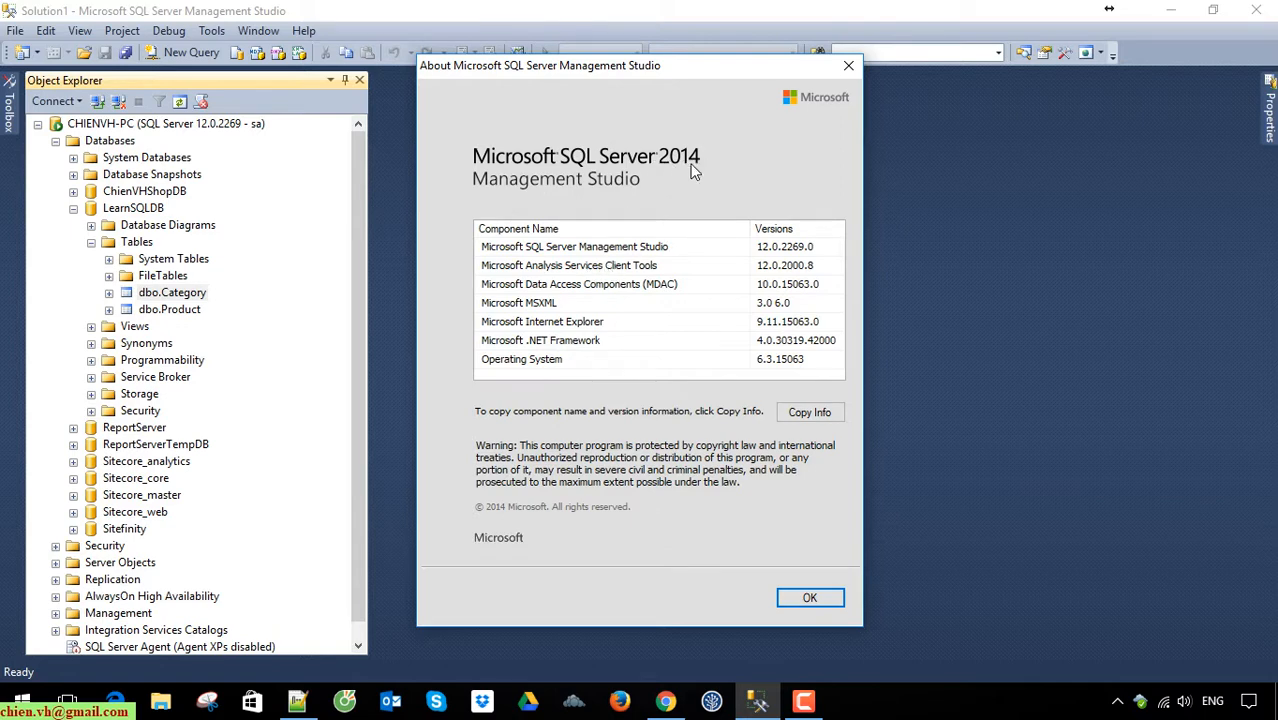
pyautogui.click(780, 250)
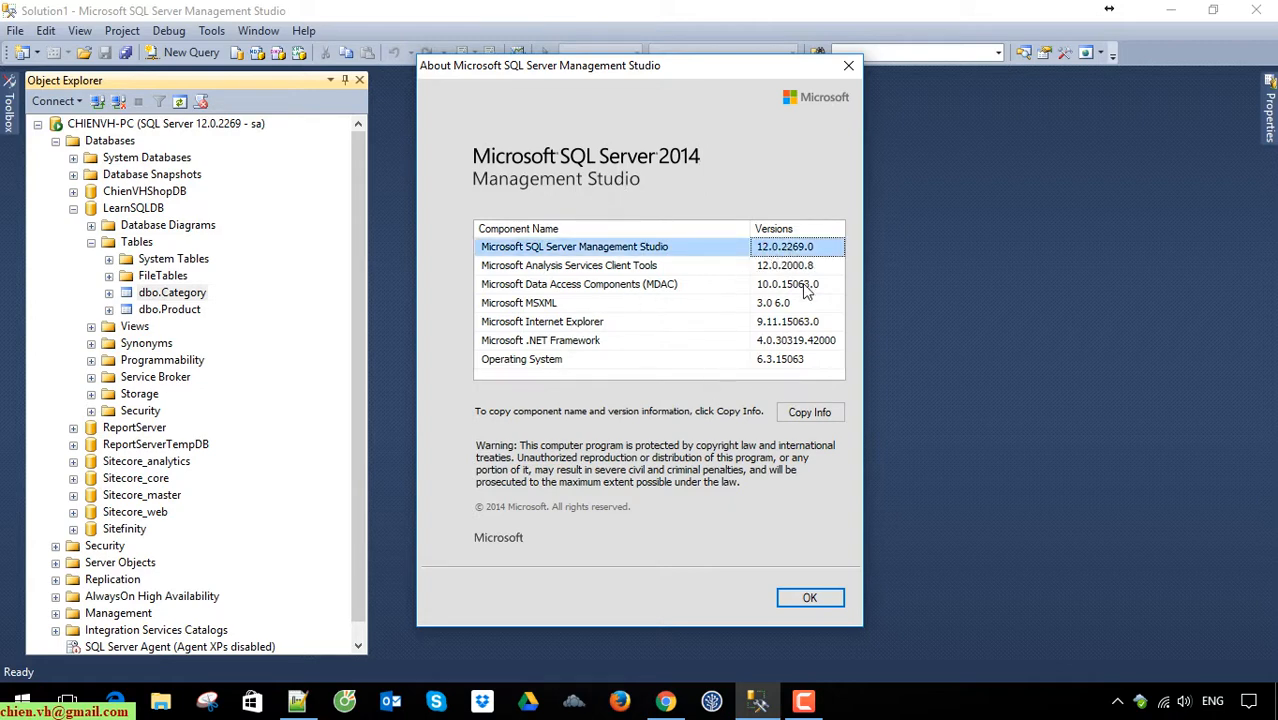